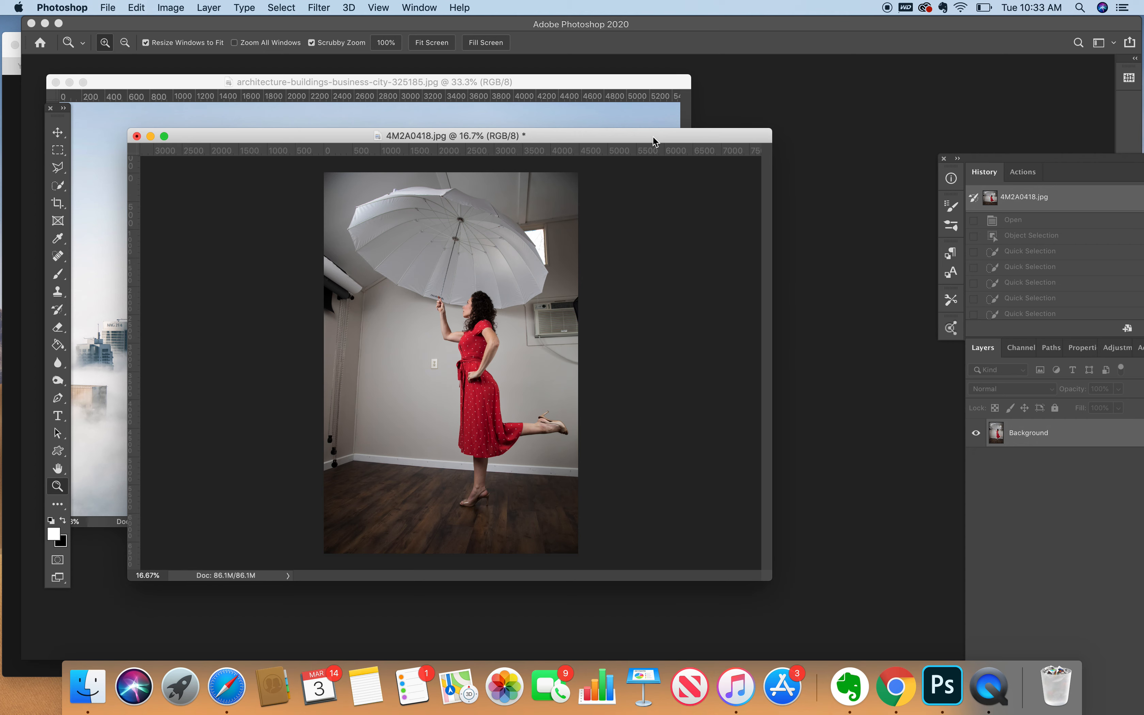
# Step: Select the woman and her umbrella with the Object Selection tool, using a rectangle around the whole photo
pyautogui.moveTo(644, 140)
pyautogui.mouseDown()
pyautogui.moveTo(820, 158)
pyautogui.moveTo(767, 171)
pyautogui.moveTo(657, 139)
pyautogui.mouseUp()
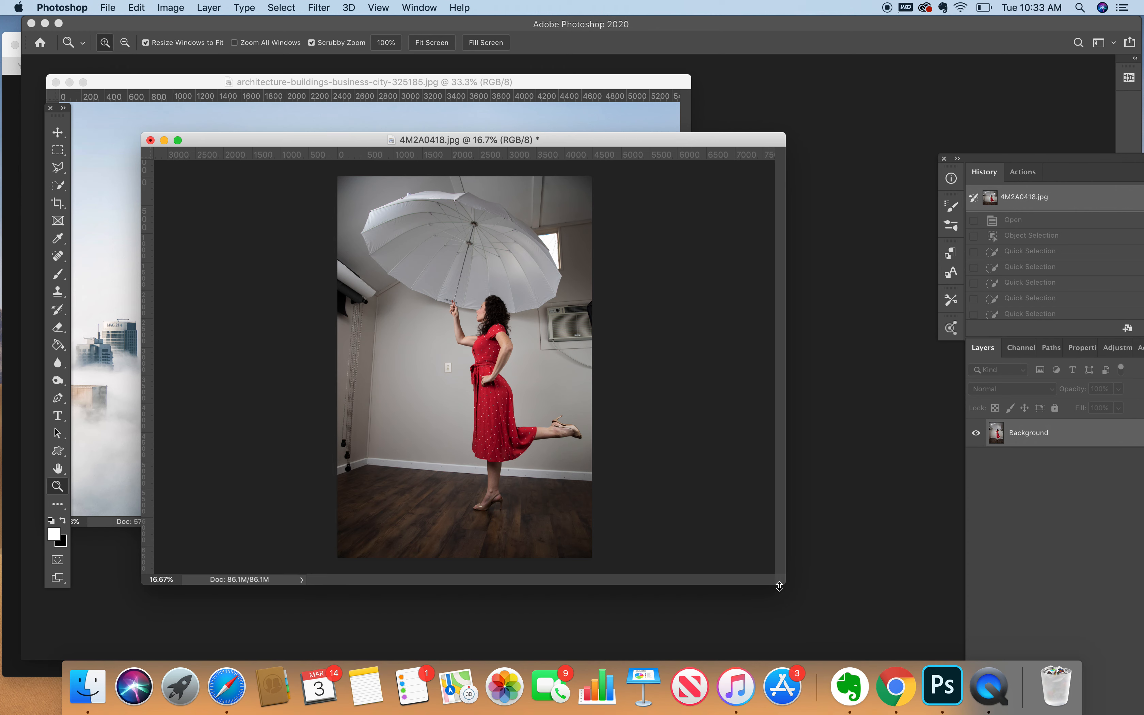
pyautogui.moveTo(790, 585); pyautogui.dragTo(902, 650)
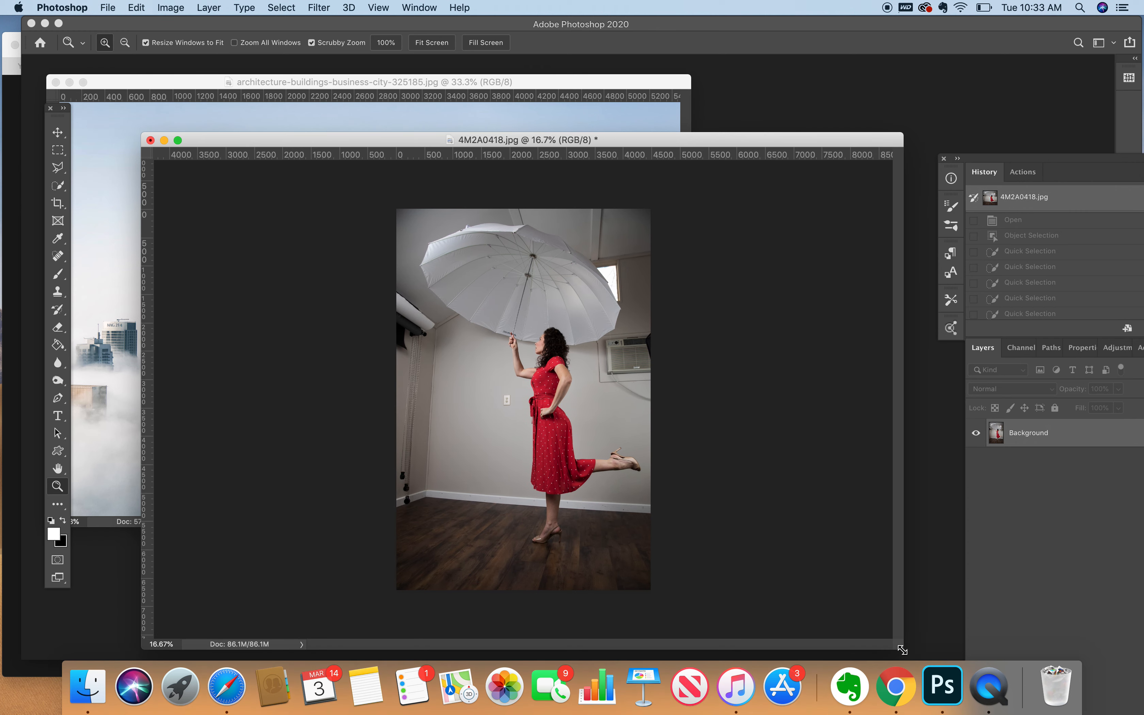
pyautogui.click(60, 187)
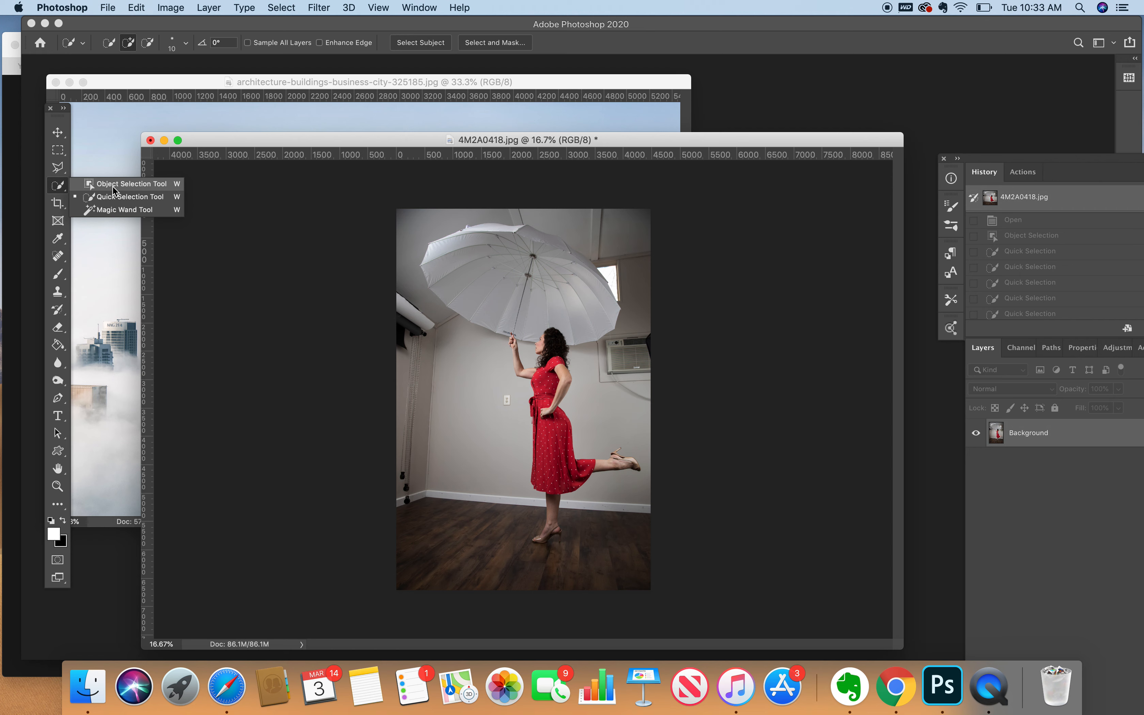
pyautogui.click(113, 190)
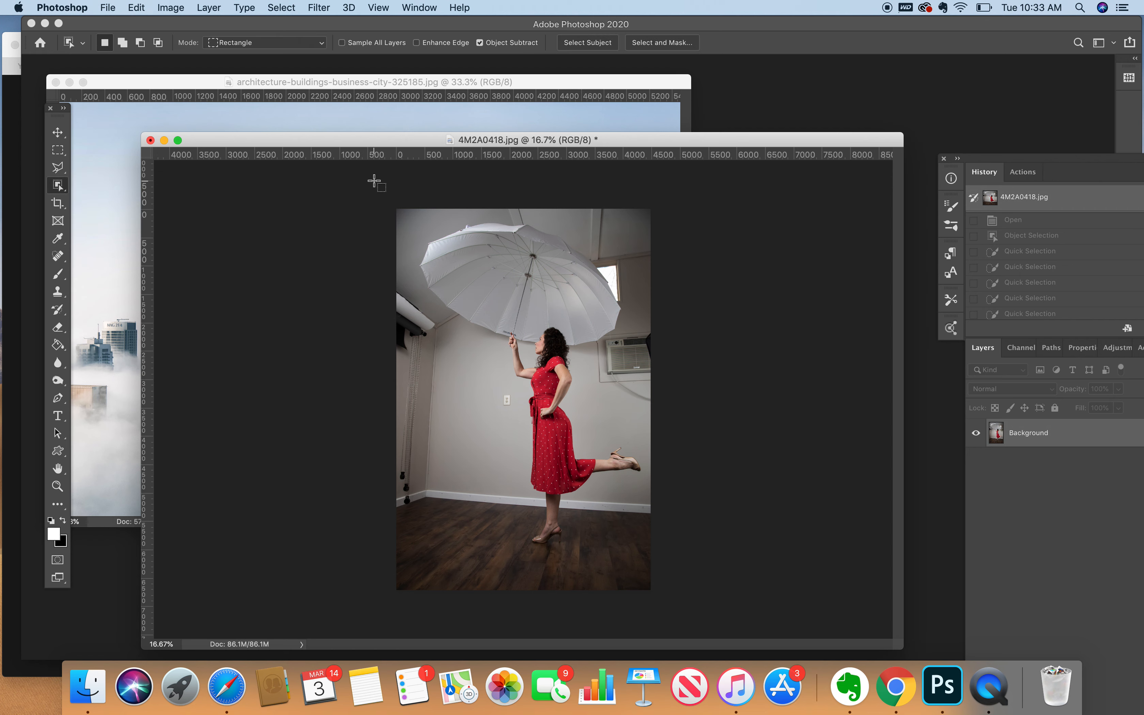
pyautogui.moveTo(373, 180); pyautogui.dragTo(702, 599)
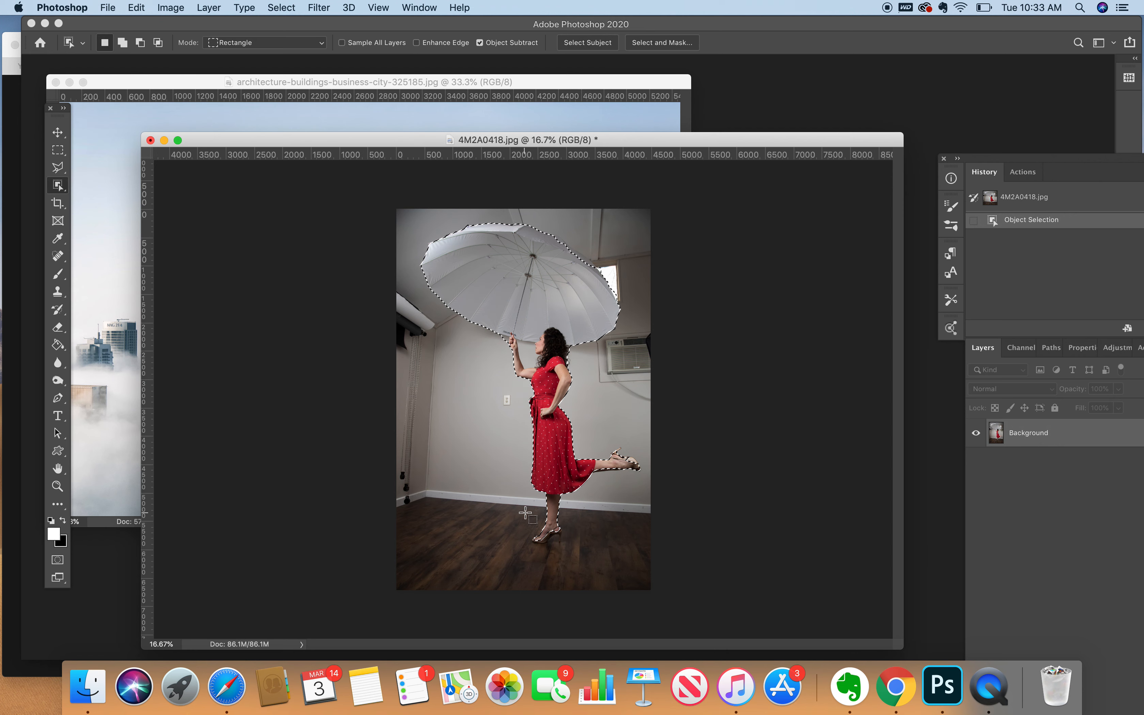
# Step: Refine the selection along the umbrella's upper edge with the Quick Selection tool, correcting the area around the small protruding tip
pyautogui.press('z')
pyautogui.click(601, 257)
pyautogui.click(601, 264)
pyautogui.click(465, 574)
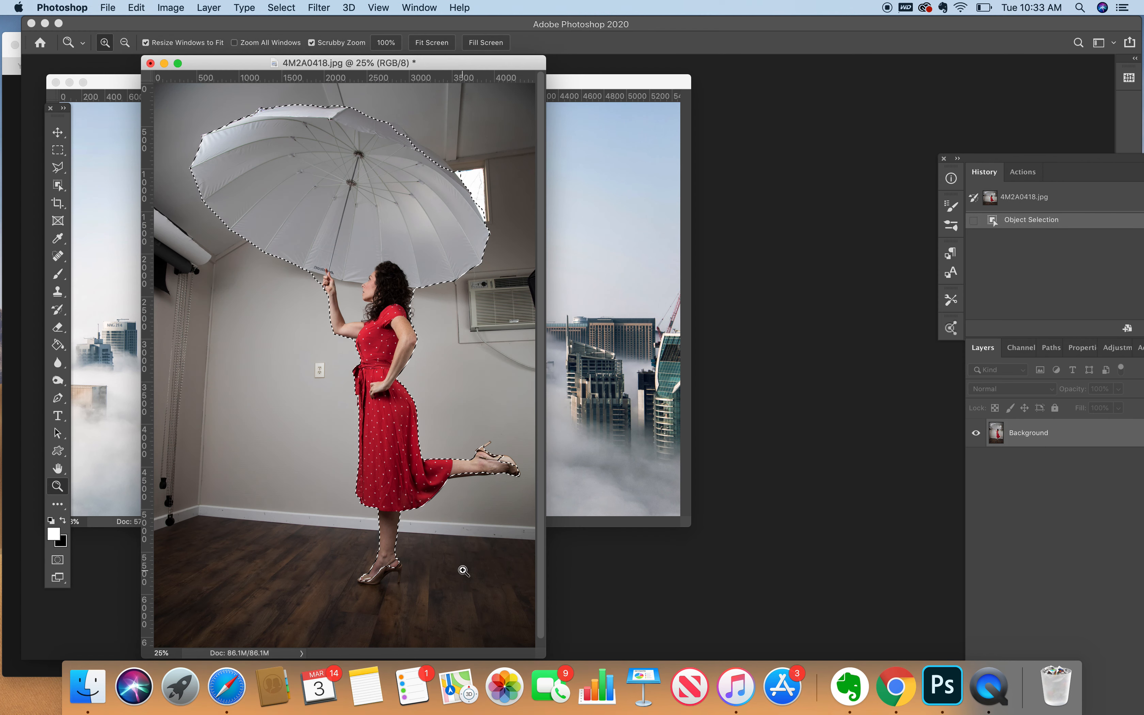
pyautogui.click(439, 162)
pyautogui.click(439, 162)
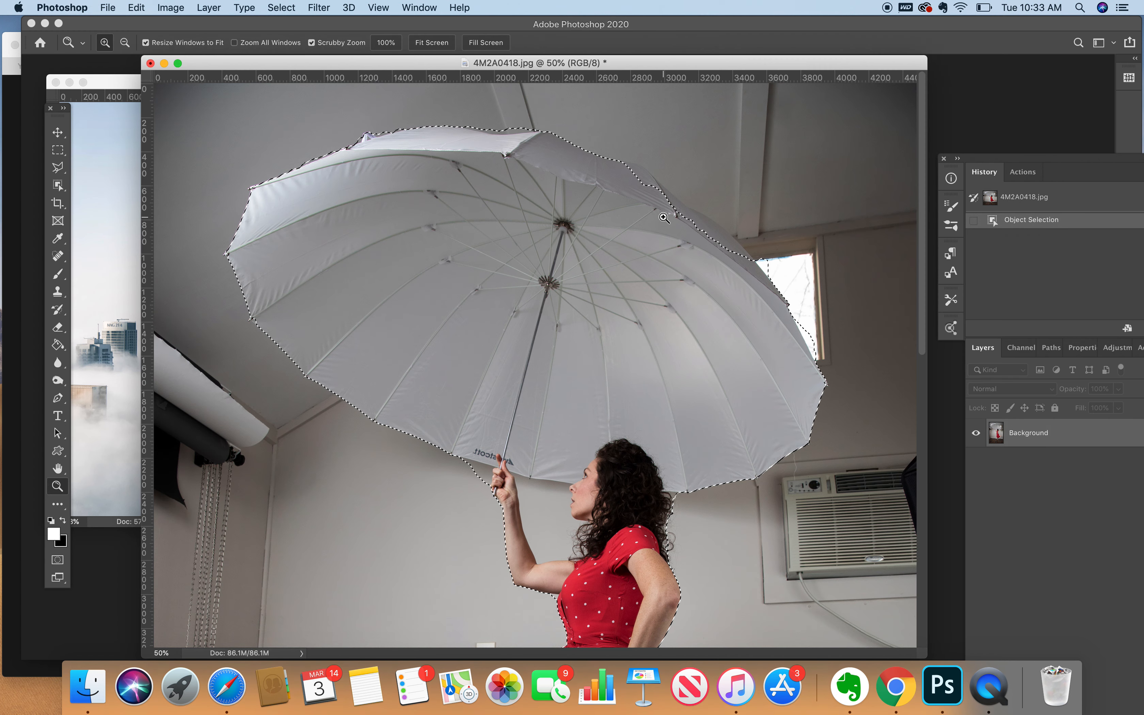
pyautogui.click(723, 200)
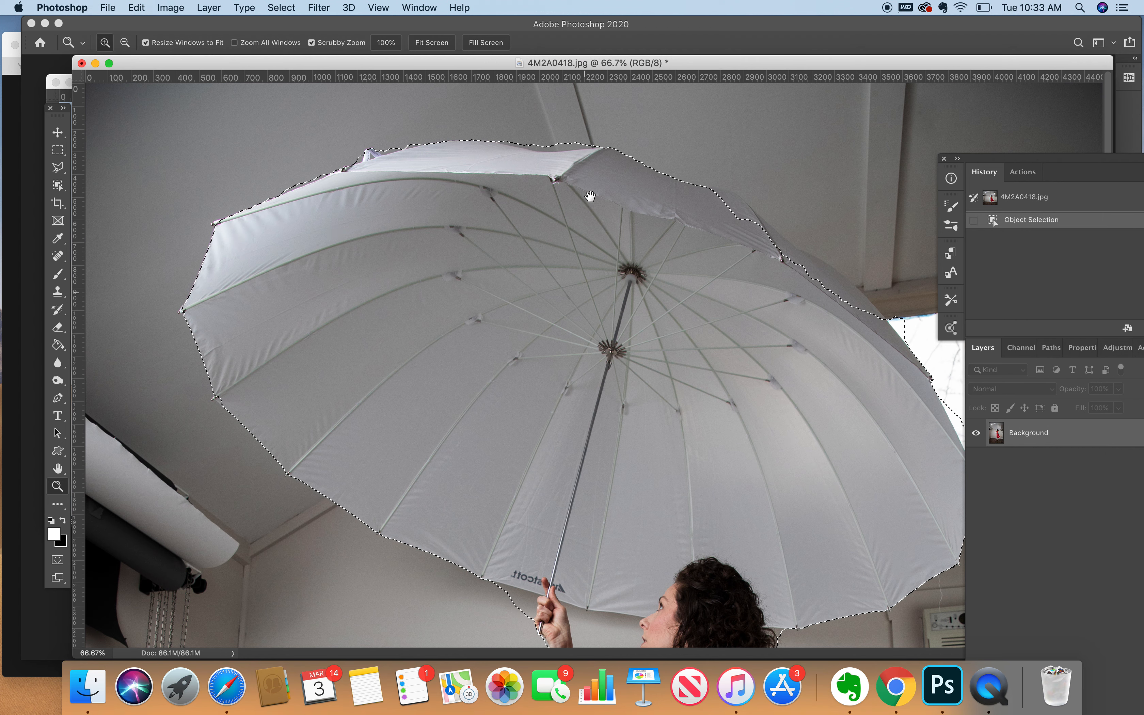
pyautogui.moveTo(58, 184); pyautogui.dragTo(126, 197)
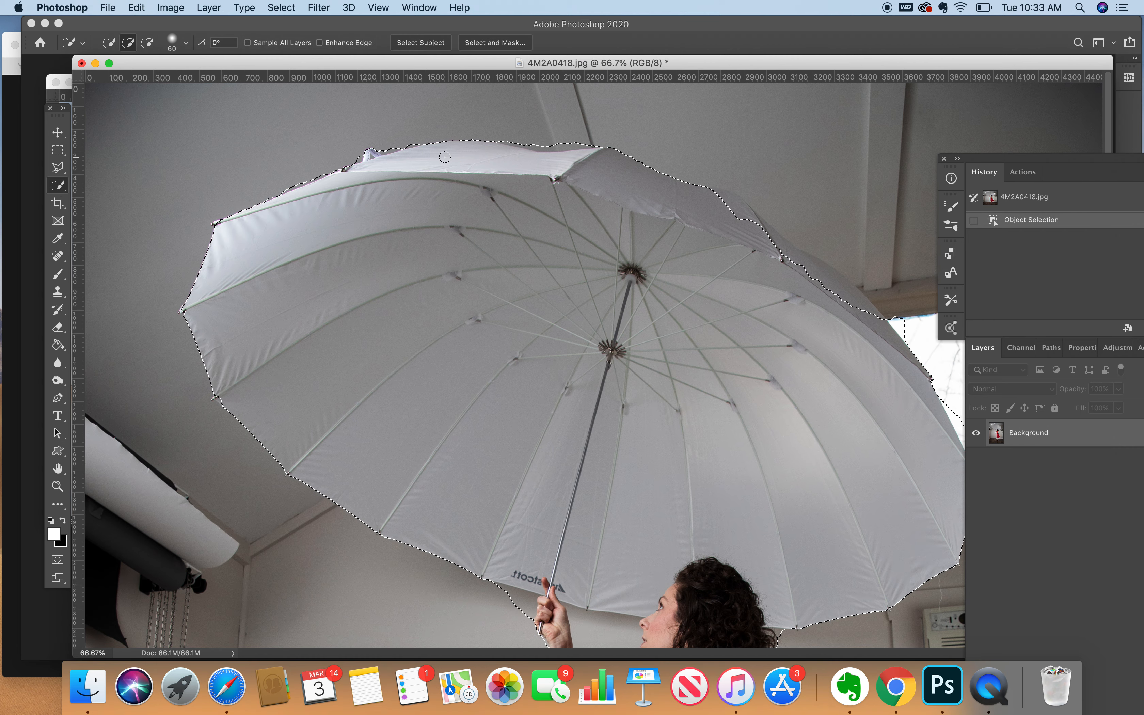
pyautogui.press('alt')
pyautogui.keyDown('alt'); pyautogui.click(370, 152); pyautogui.keyUp('alt')
pyautogui.moveTo(359, 155); pyautogui.dragTo(482, 119)
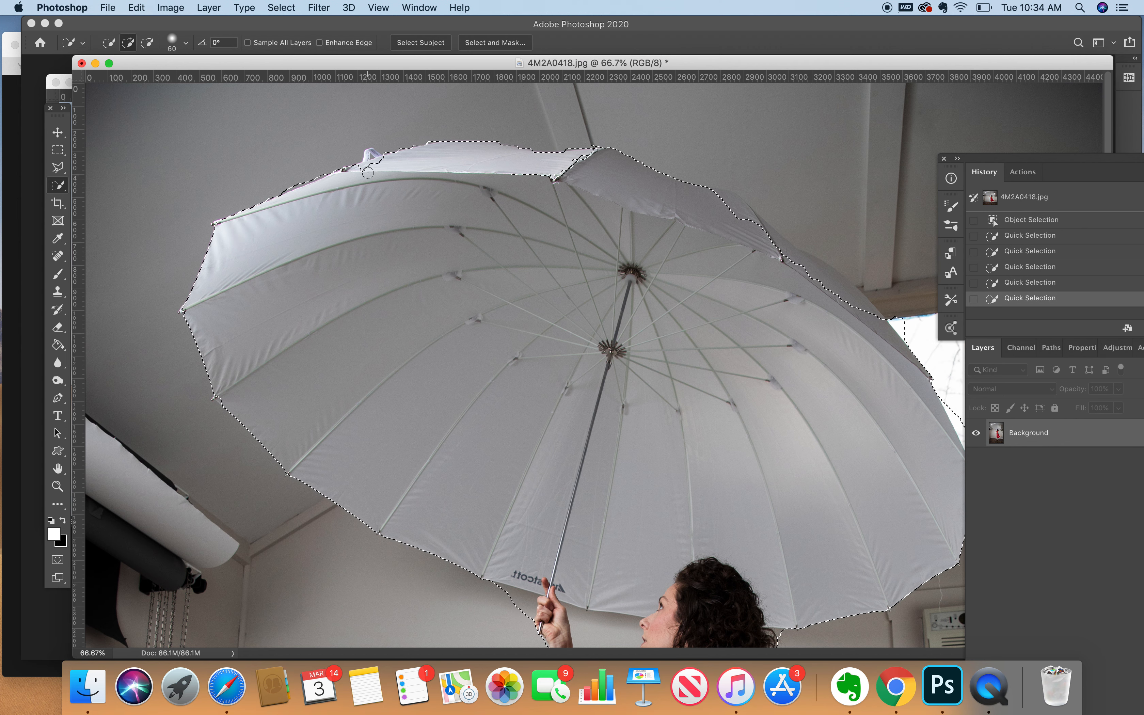
pyautogui.moveTo(387, 164)
pyautogui.mouseDown()
pyautogui.moveTo(593, 169)
pyautogui.moveTo(580, 170)
pyautogui.moveTo(598, 157)
pyautogui.moveTo(673, 172)
pyautogui.mouseUp()
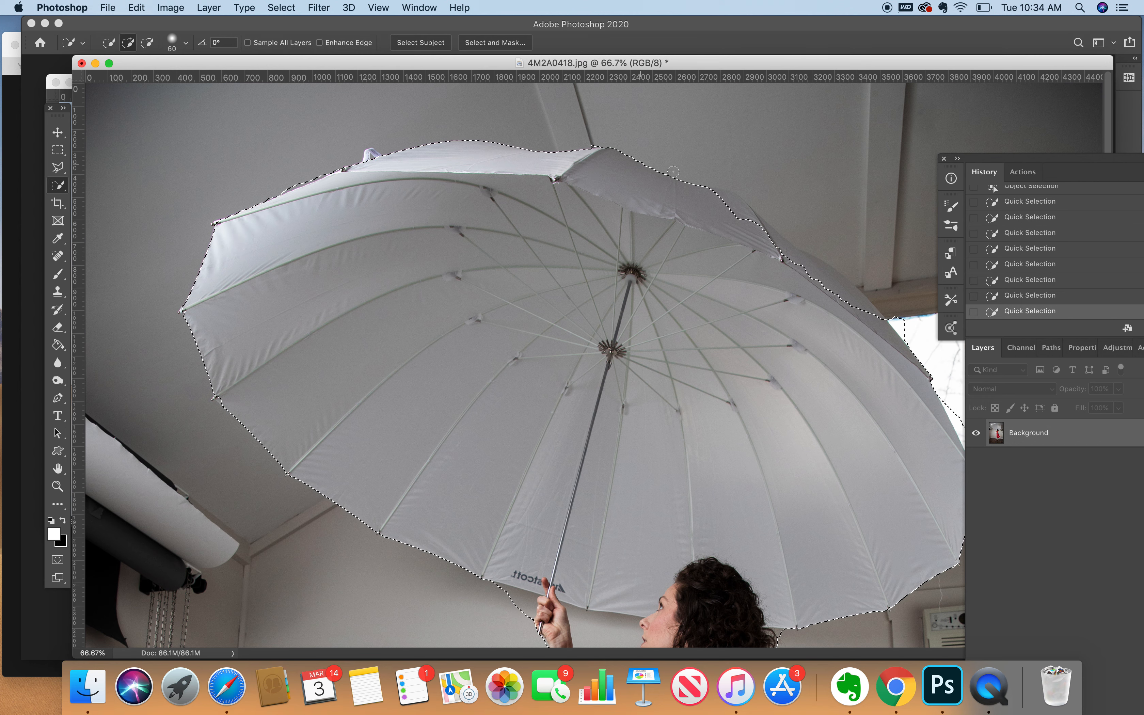
# Step: Extend the selection along the umbrella's upper-right edge and subtract the ceiling and bright window areas from it
pyautogui.click(729, 203)
pyautogui.click(743, 214)
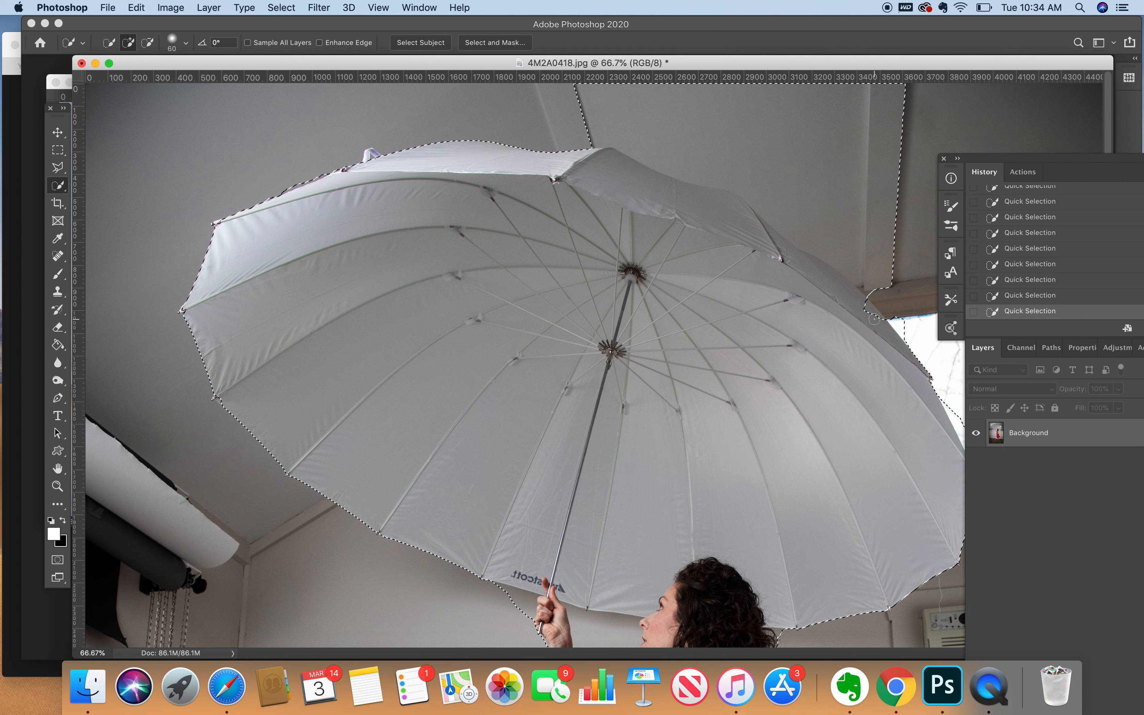
pyautogui.press('alt')
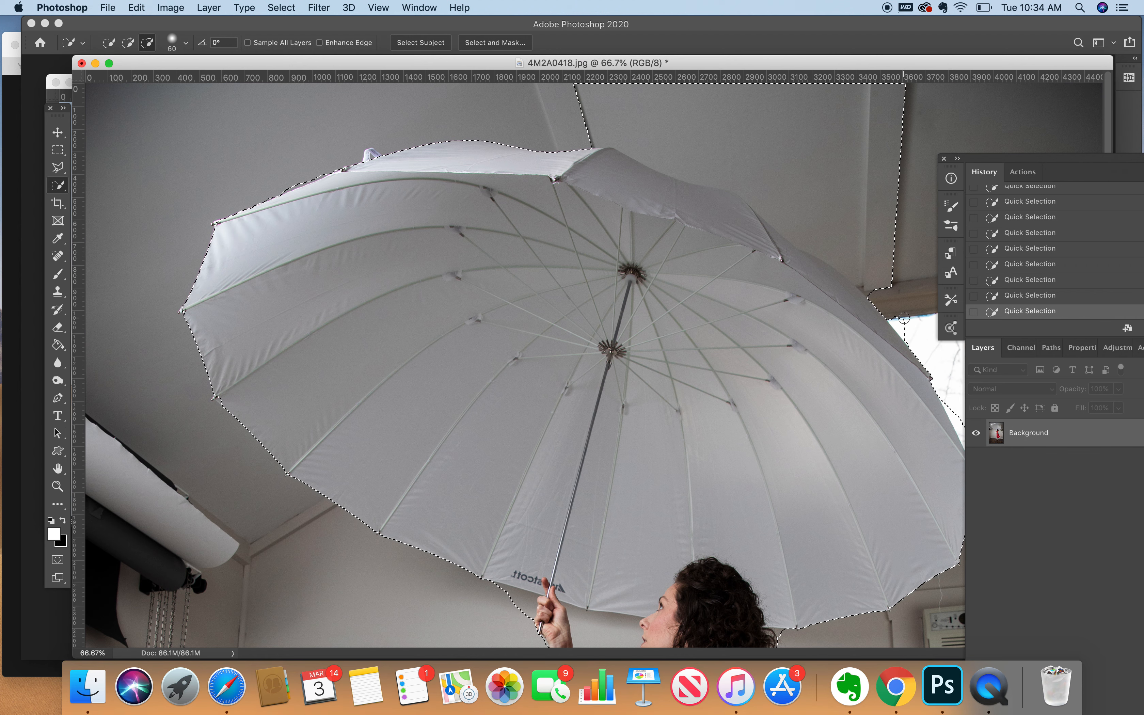
pyautogui.keyDown('alt'); pyautogui.click(911, 331); pyautogui.keyUp('alt')
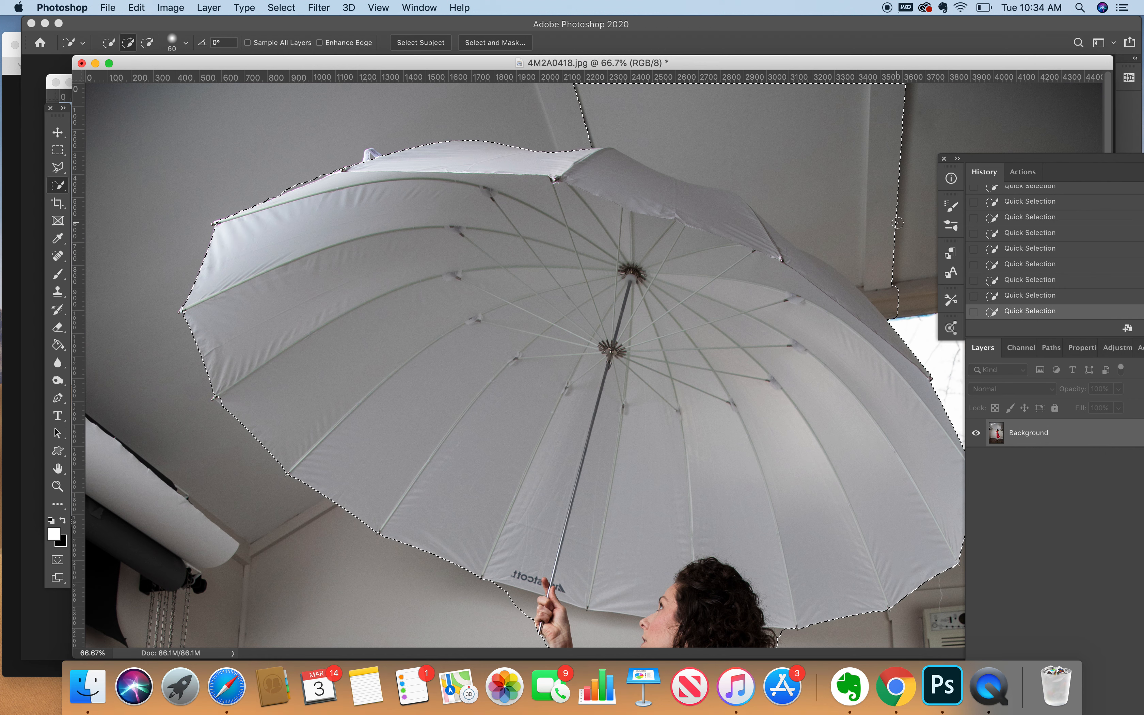
pyautogui.press('alt')
pyautogui.moveTo(904, 216)
pyautogui.mouseDown()
pyautogui.moveTo(794, 220)
pyautogui.moveTo(897, 311)
pyautogui.moveTo(832, 284)
pyautogui.moveTo(884, 256)
pyautogui.moveTo(883, 142)
pyautogui.moveTo(798, 111)
pyautogui.moveTo(612, 90)
pyautogui.moveTo(686, 106)
pyautogui.mouseUp()
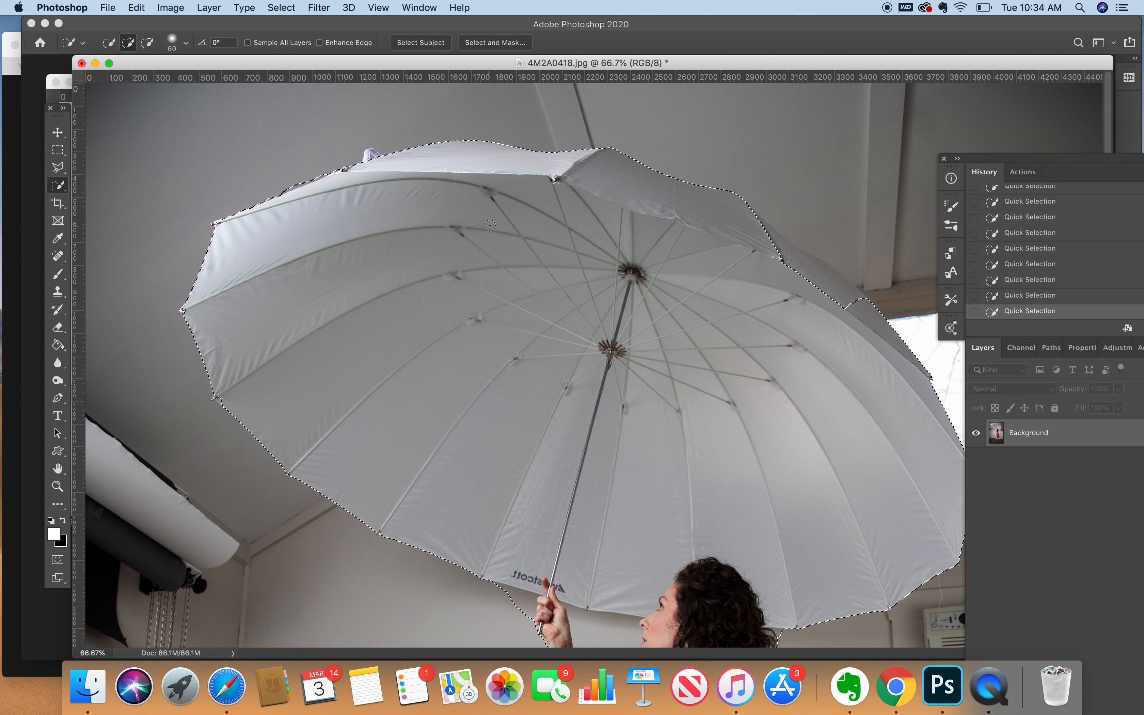
# Step: Add the missing wedge of the umbrella's upper-right edge to the selection with the Polygonal Lasso tool
pyautogui.rightClick(65, 188)
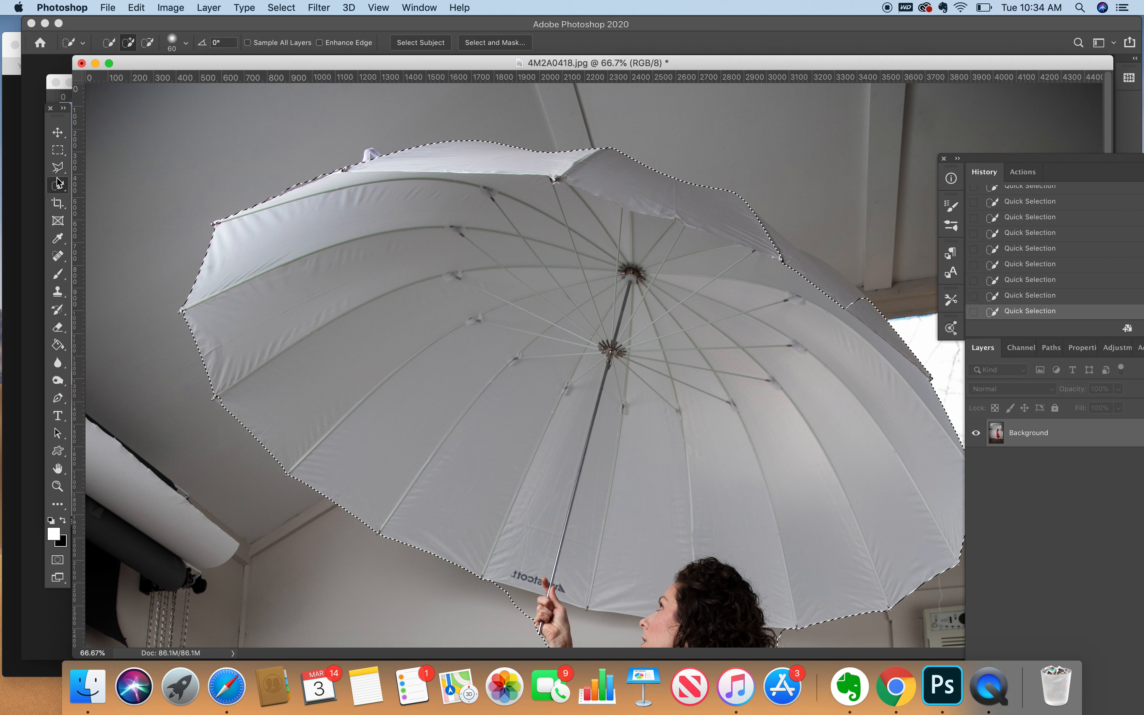
pyautogui.click(60, 169)
pyautogui.rightClick(62, 168)
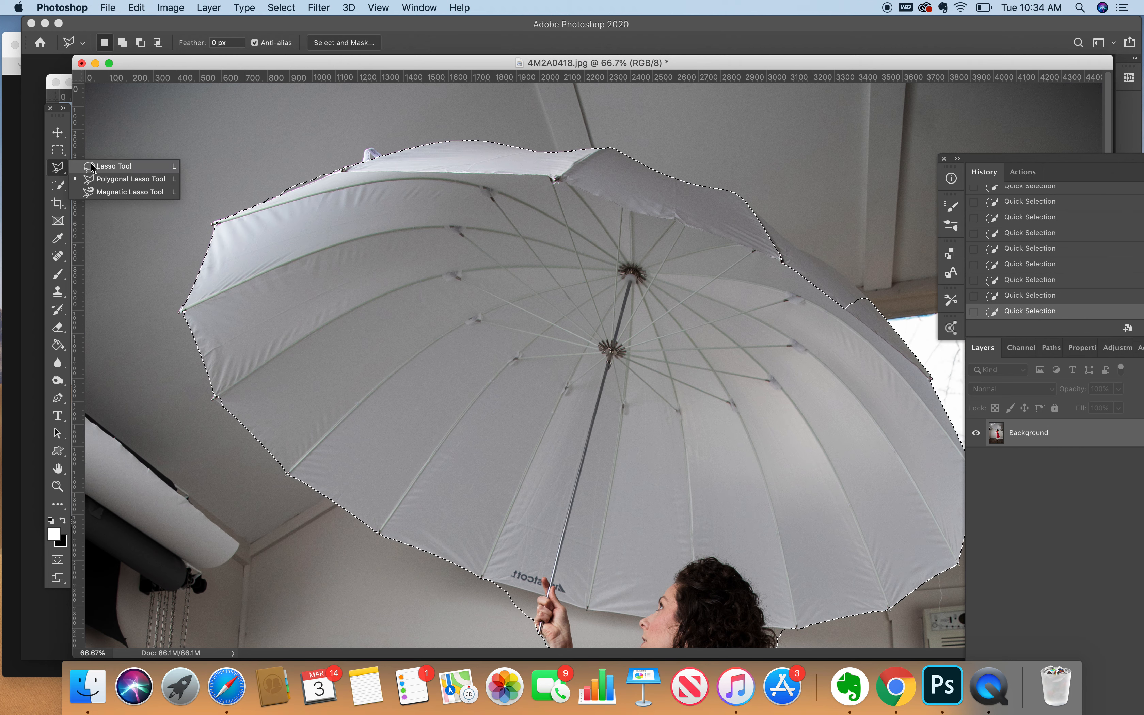
pyautogui.click(111, 180)
pyautogui.press('shift')
pyautogui.click(753, 212)
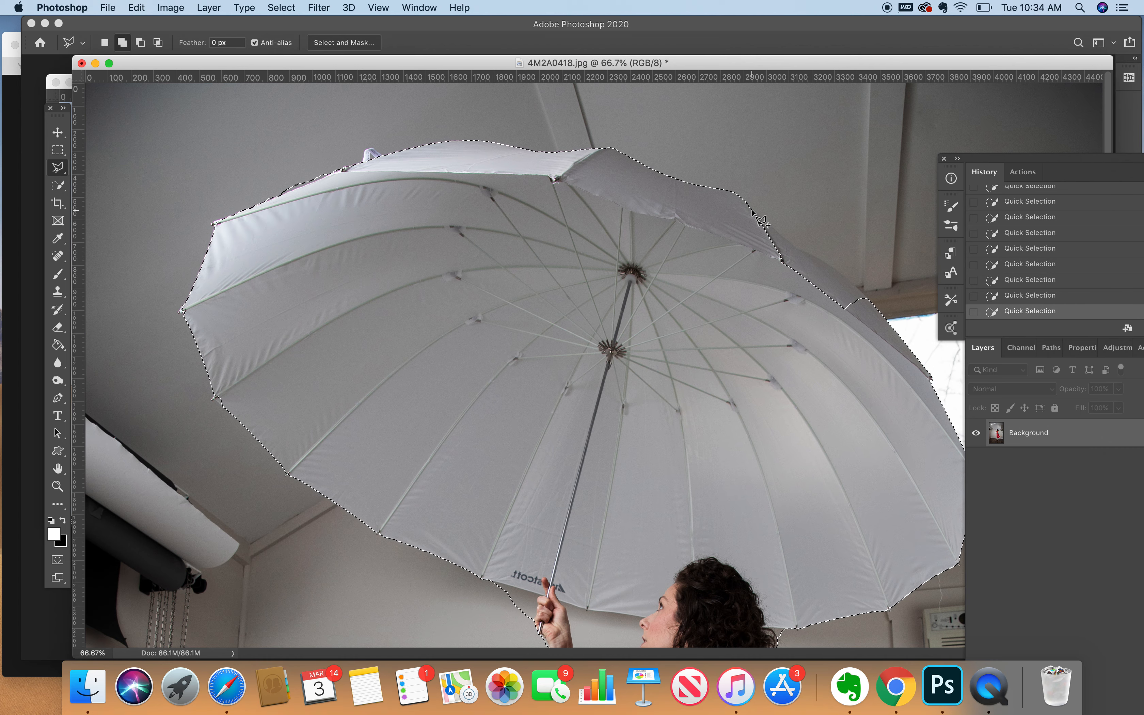
pyautogui.click(794, 247)
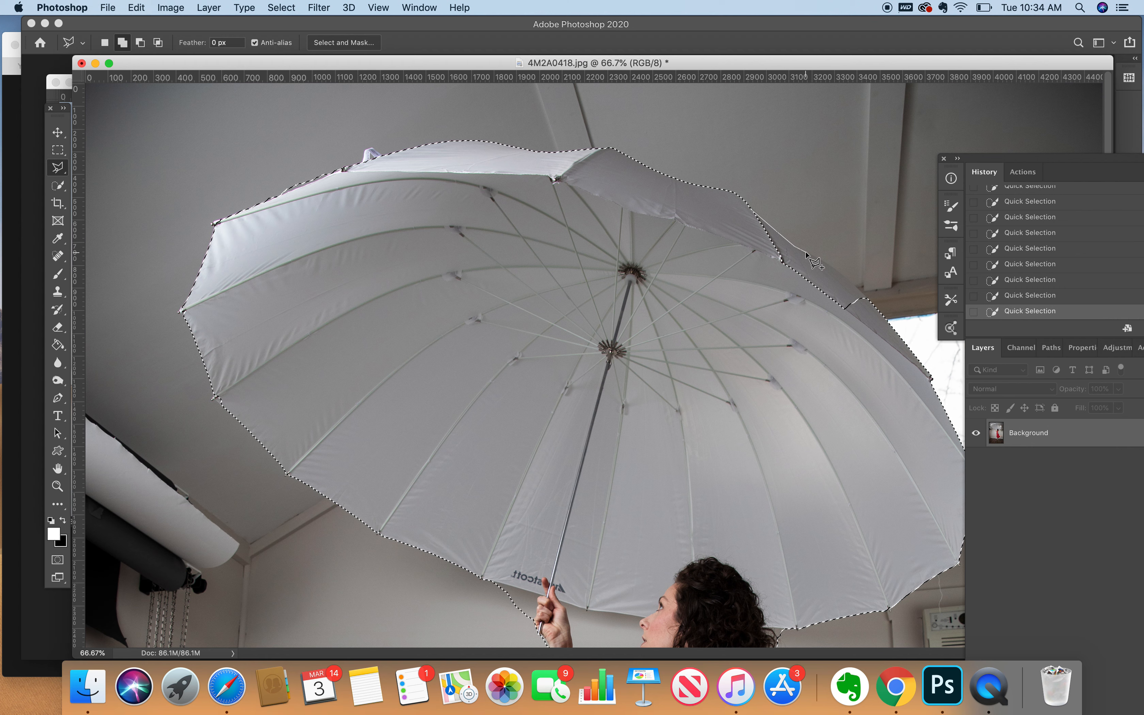
pyautogui.keyDown('shift'); pyautogui.click(866, 299); pyautogui.keyUp('shift')
pyautogui.keyDown('shift'); pyautogui.click(867, 325); pyautogui.keyUp('shift')
pyautogui.keyDown('shift'); pyautogui.click(814, 325); pyautogui.keyUp('shift')
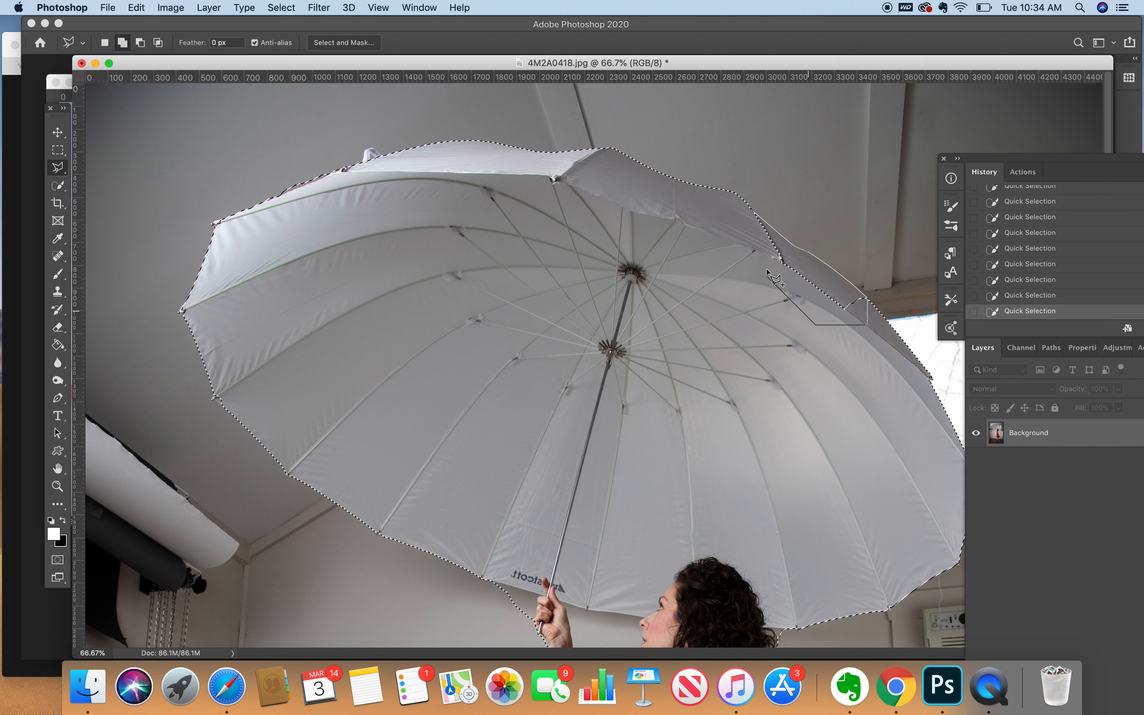
pyautogui.doubleClick(753, 215)
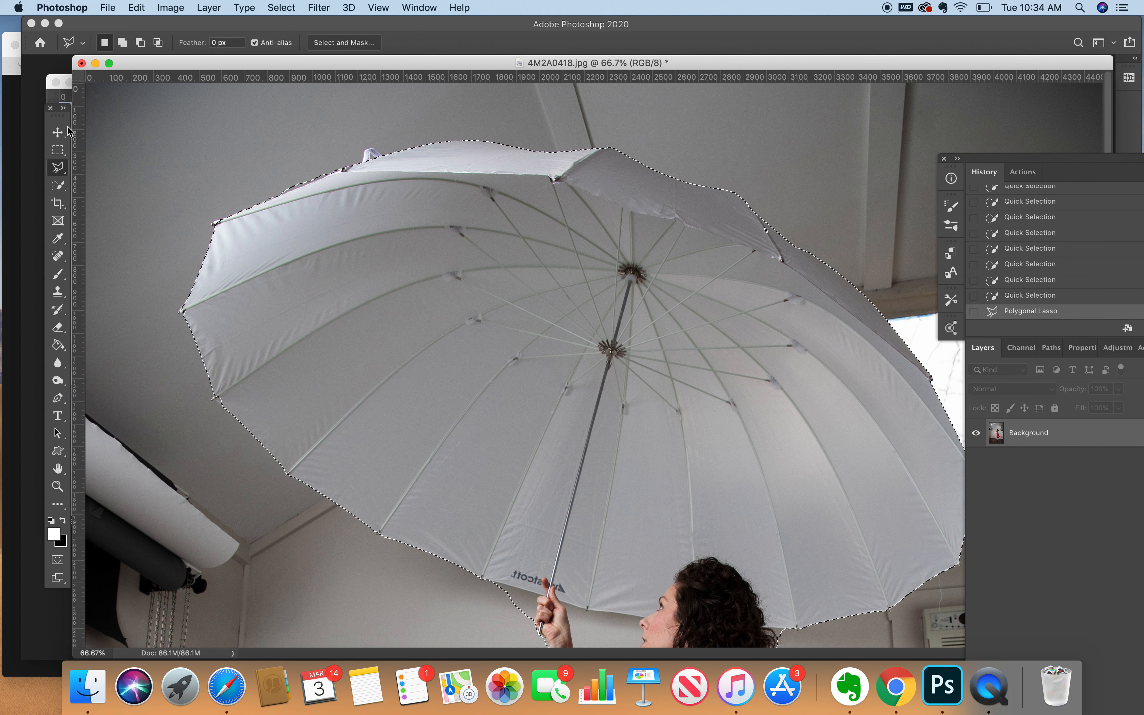
# Step: Add the small remaining gap beside the umbrella's upper-right rib tip to the selection with the Polygonal Lasso
pyautogui.click(61, 172)
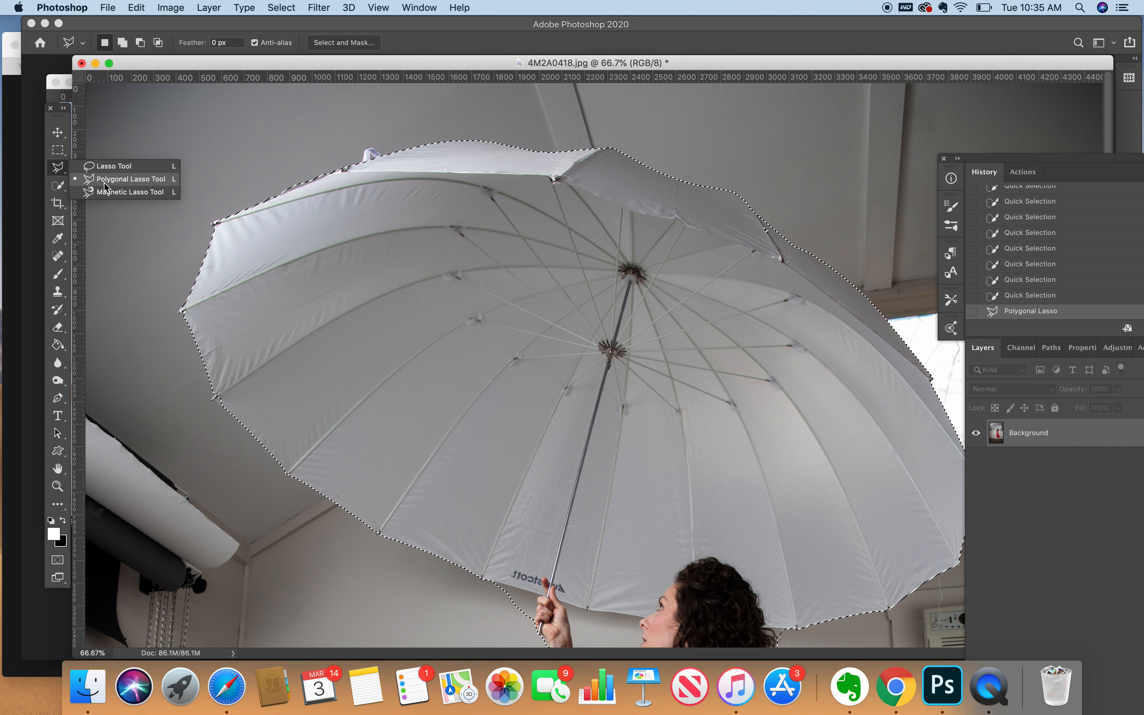
pyautogui.click(61, 169)
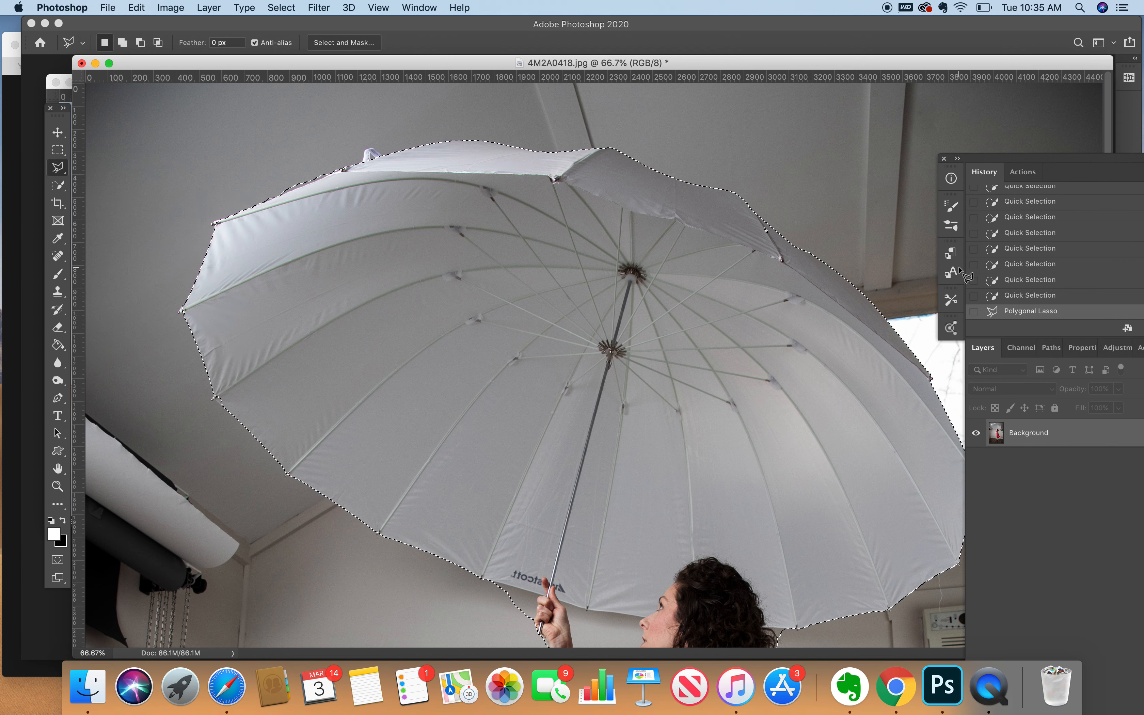
pyautogui.press('shift')
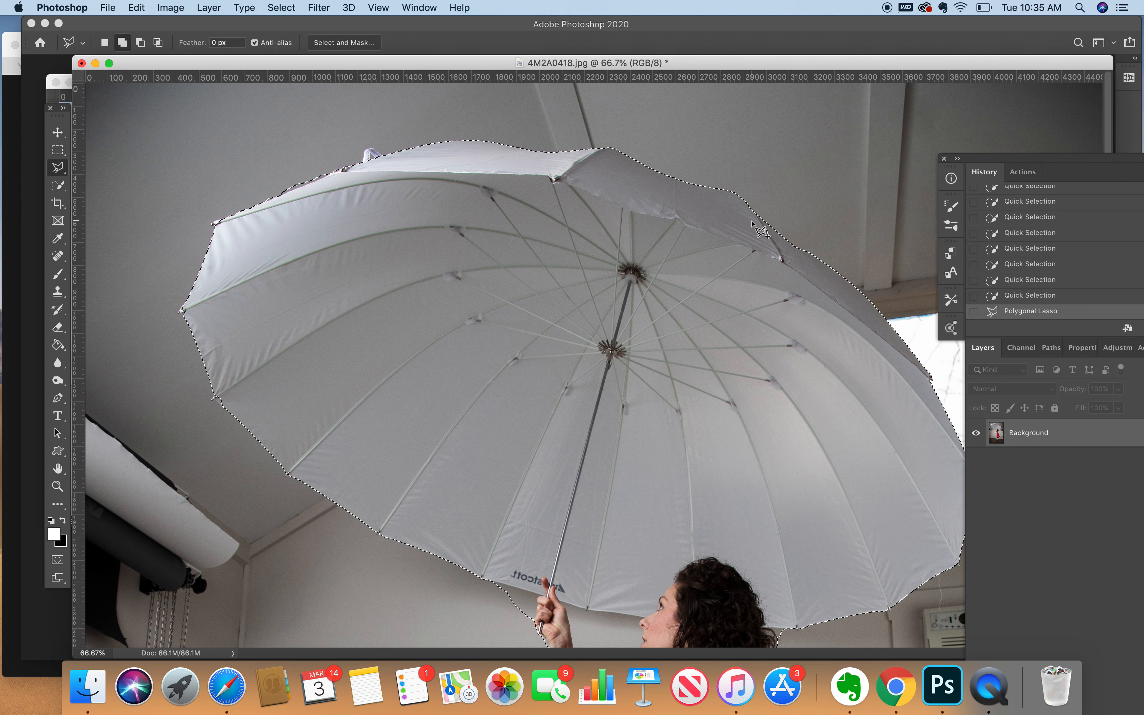
pyautogui.click(768, 235)
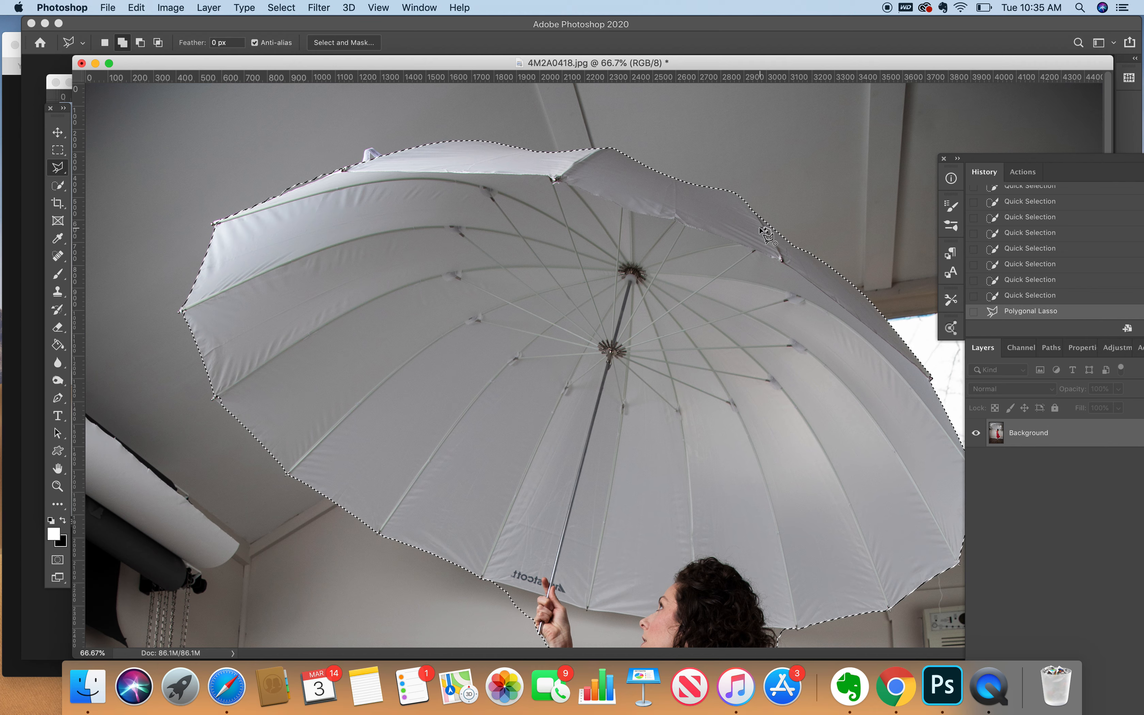
pyautogui.doubleClick(766, 236)
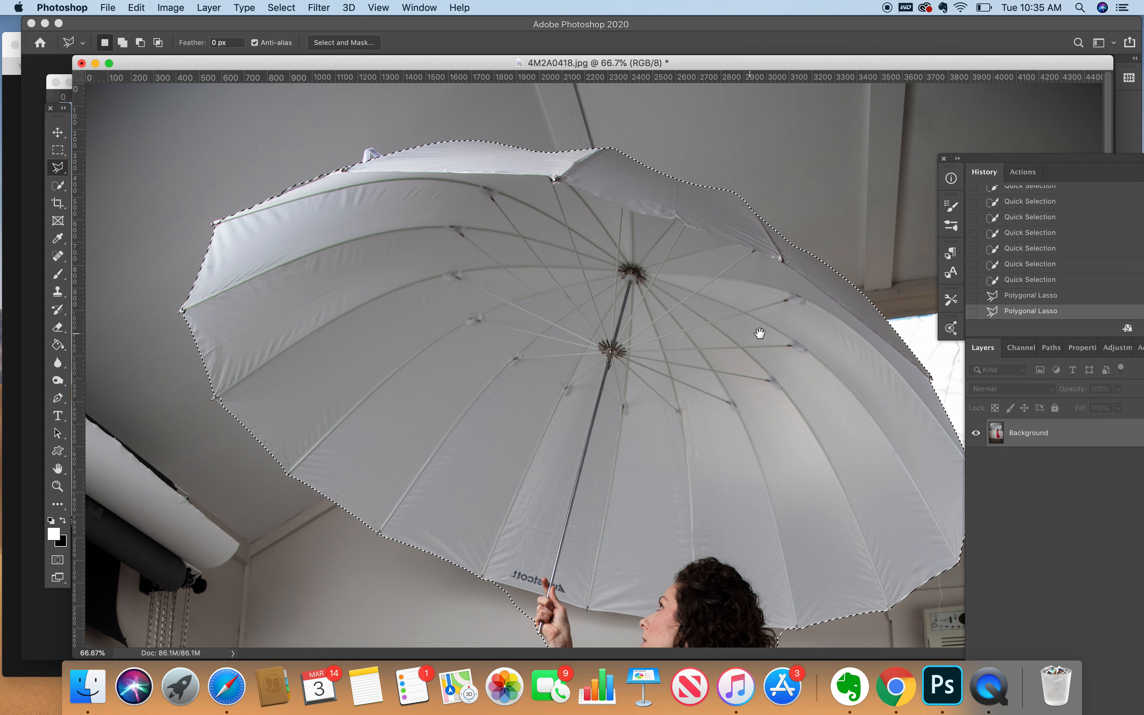
# Step: Subtract the sliver of wall between the raised upper arm and the dress using the Quick Selection tool at brush size 25
pyautogui.moveTo(755, 327); pyautogui.dragTo(650, 256)
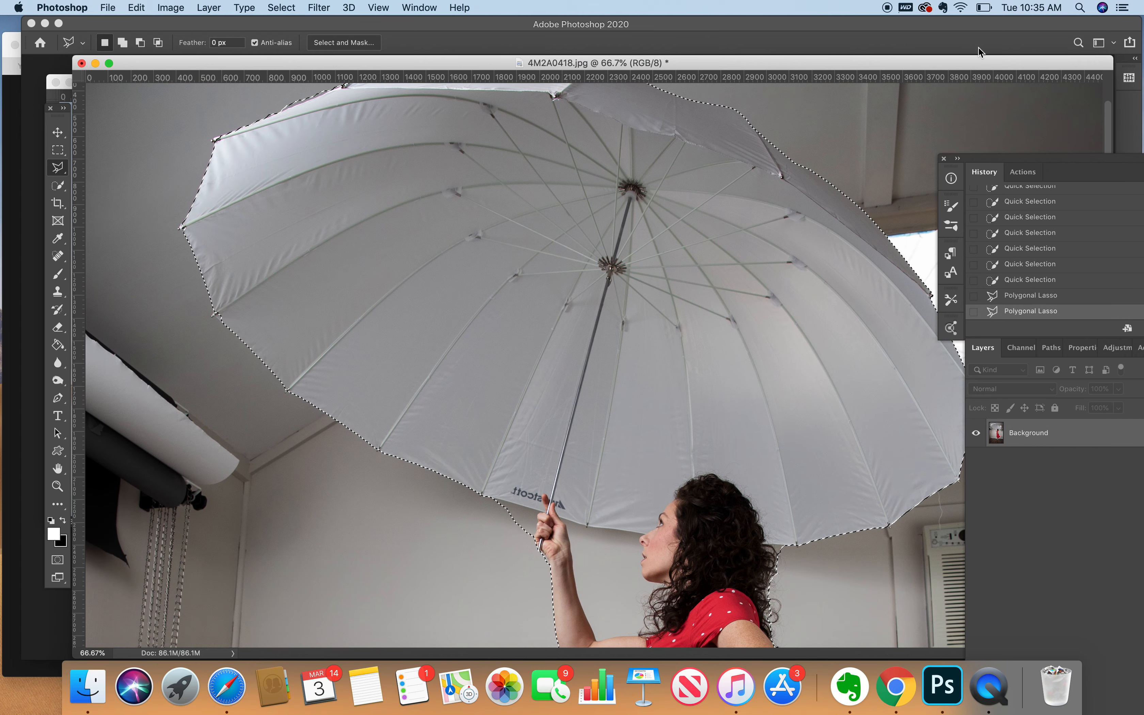
pyautogui.moveTo(978, 51); pyautogui.dragTo(872, 72)
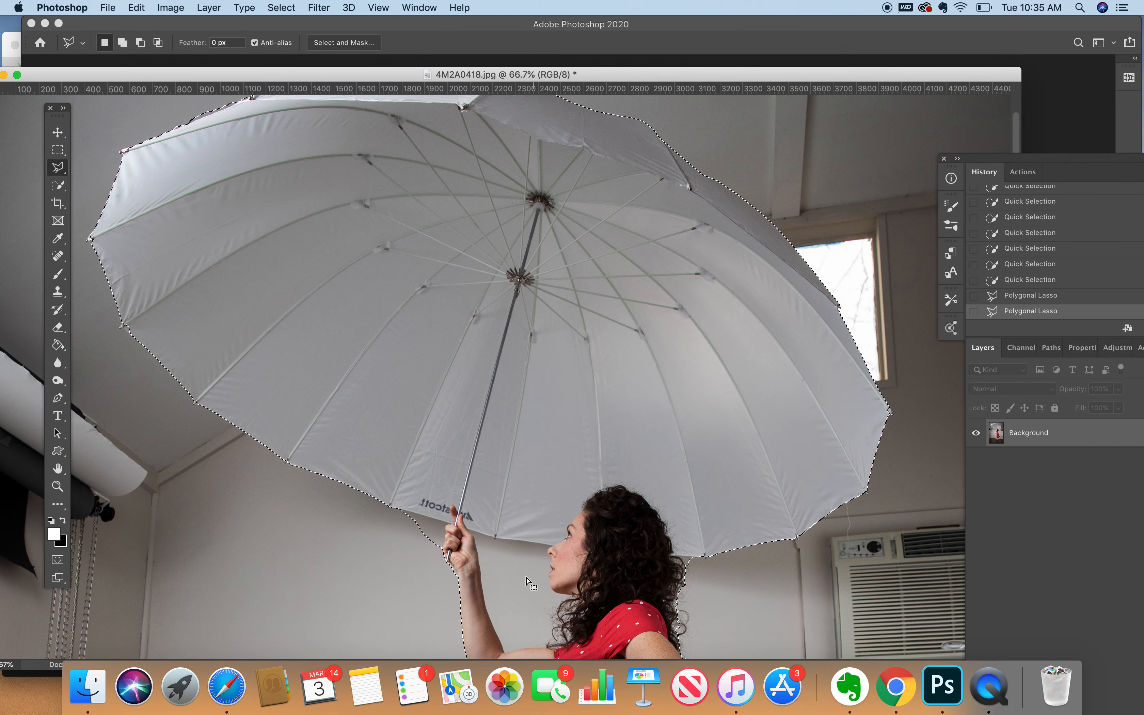
pyautogui.press('z')
pyautogui.click(503, 576)
pyautogui.click(520, 577)
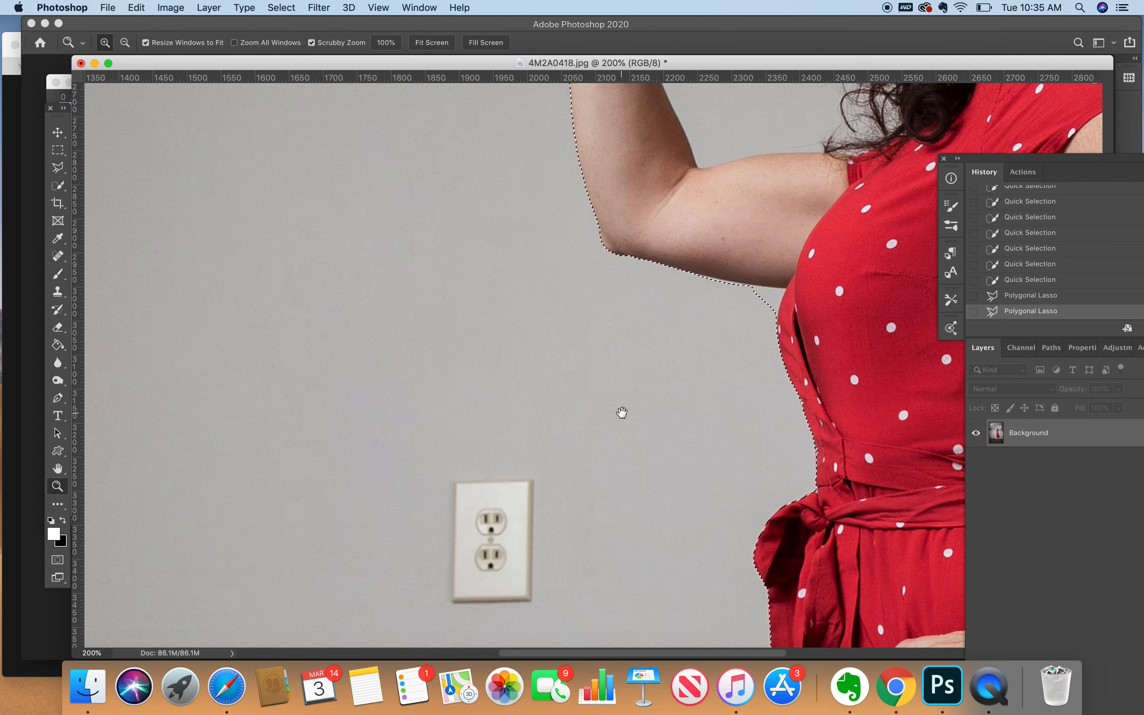
pyautogui.moveTo(736, 317); pyautogui.dragTo(670, 481)
pyautogui.press('w')
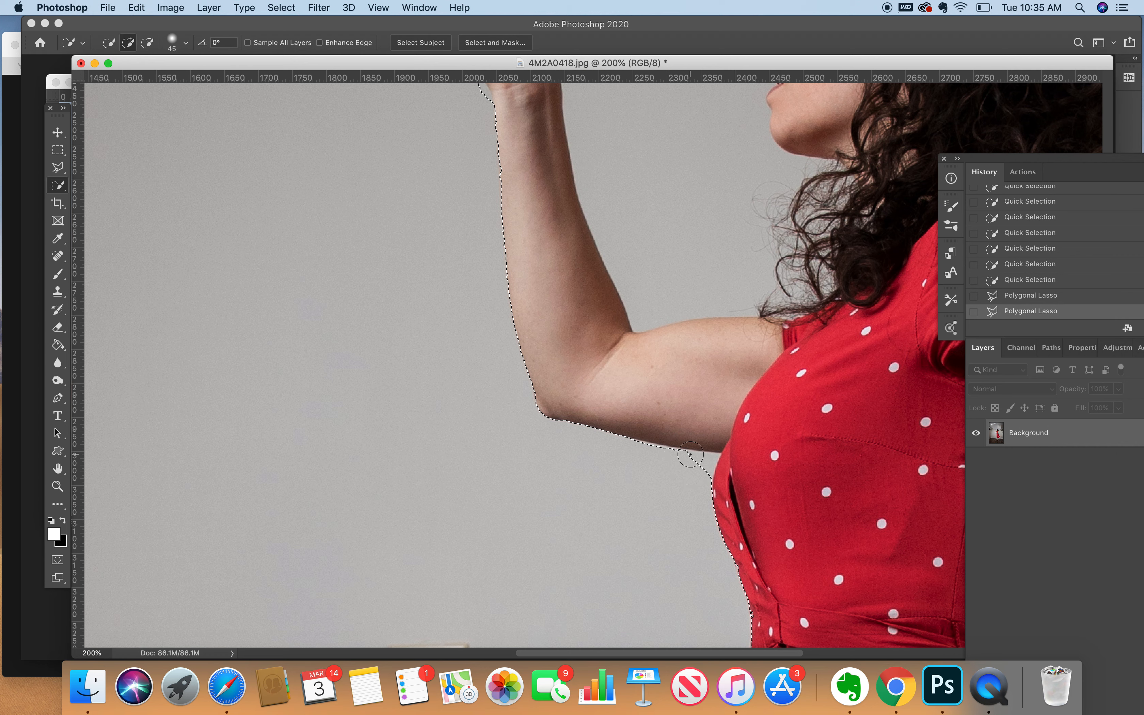
pyautogui.press('[')
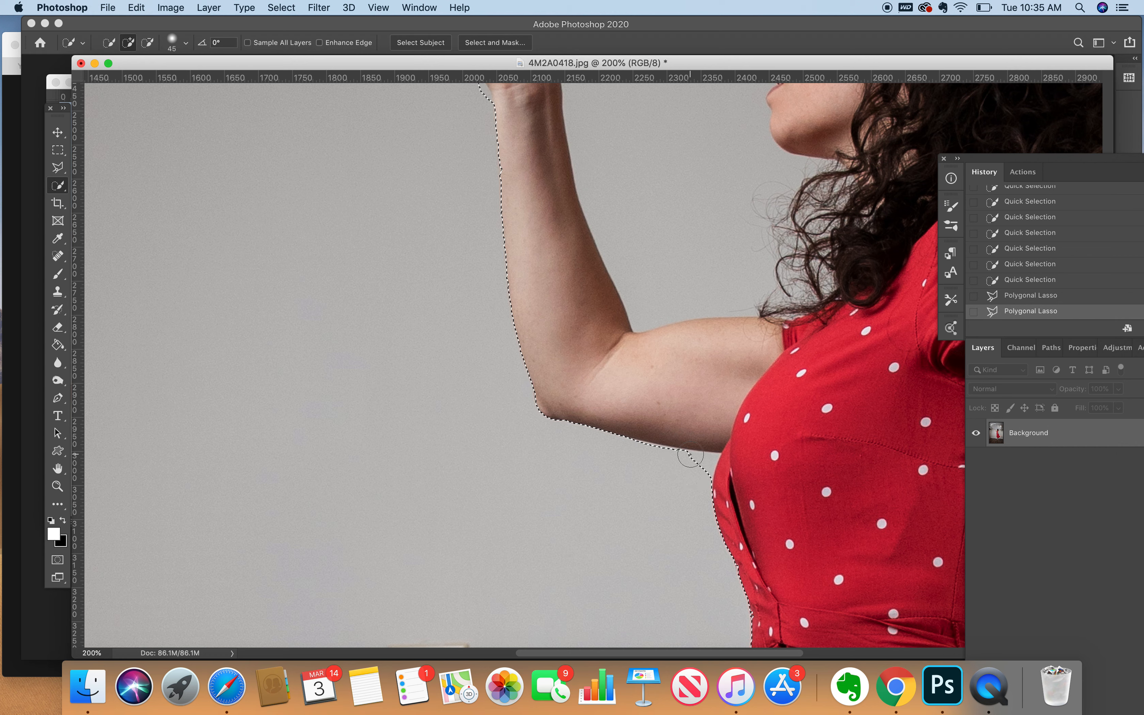
pyautogui.press('[')
pyautogui.press('[')
pyautogui.press('[')
pyautogui.press('[')
pyautogui.press('alt')
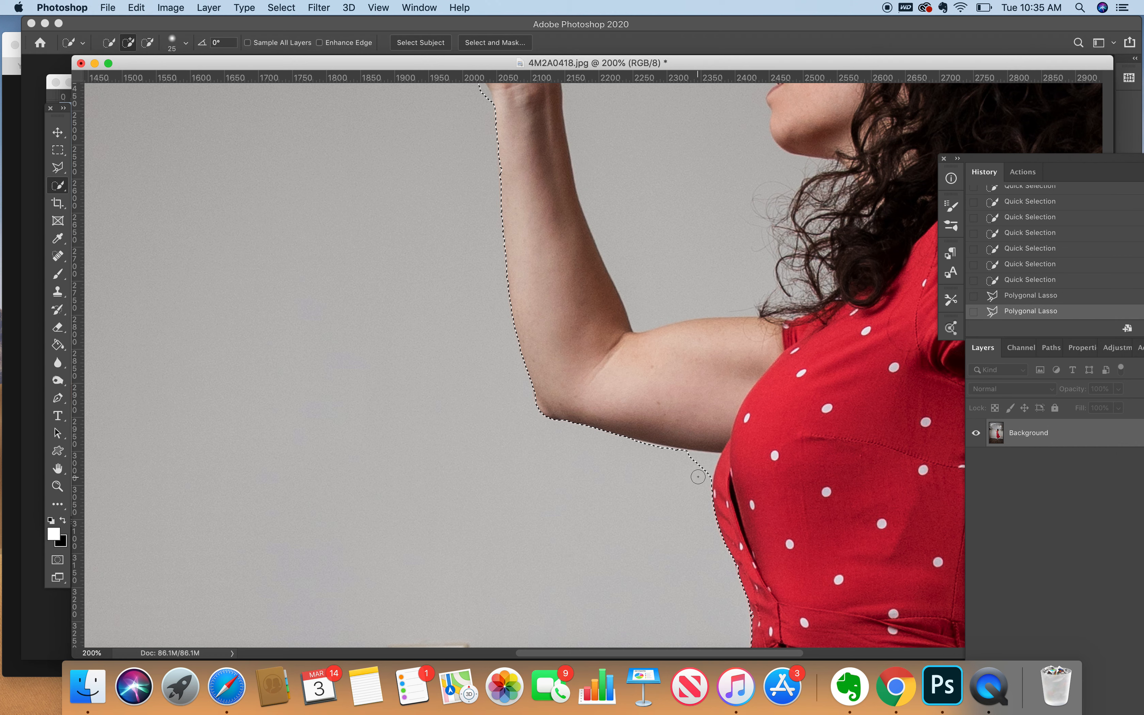
pyautogui.moveTo(695, 456)
pyautogui.mouseDown()
pyautogui.moveTo(699, 446)
pyautogui.moveTo(709, 431)
pyautogui.moveTo(687, 458)
pyautogui.mouseUp()
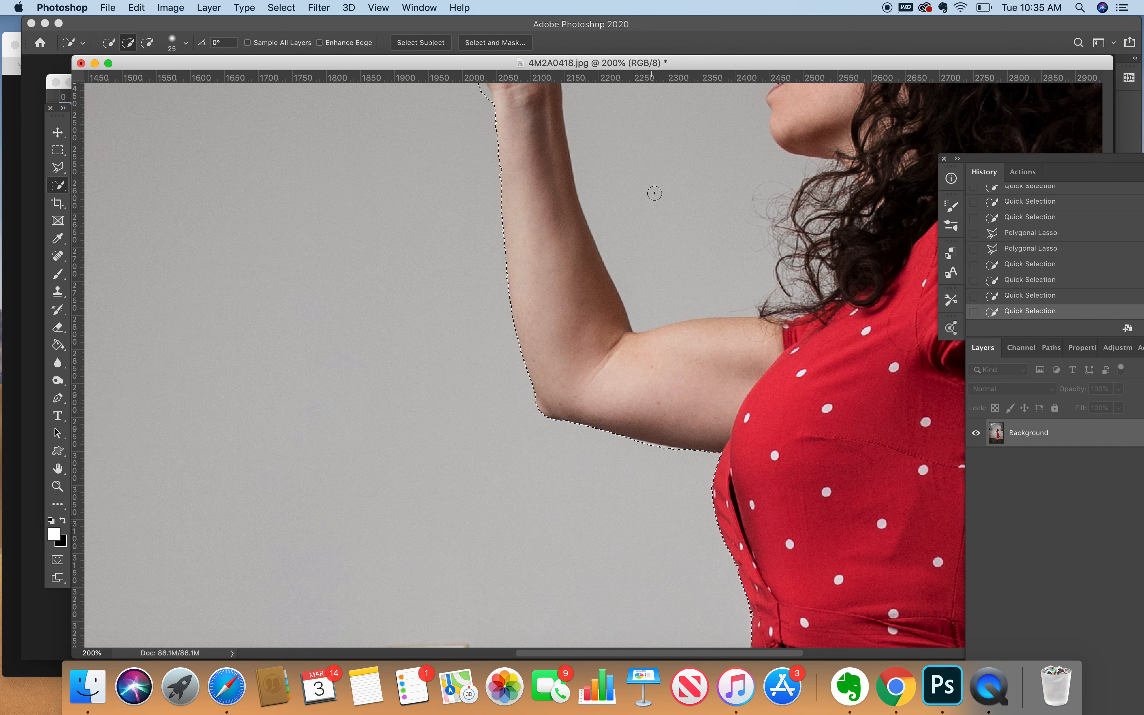
# Step: Subtract the wall enclosed by the raised arm, umbrella and face, and the wedge beside the gripping hand, from the selection
pyautogui.moveTo(661, 158); pyautogui.dragTo(623, 347)
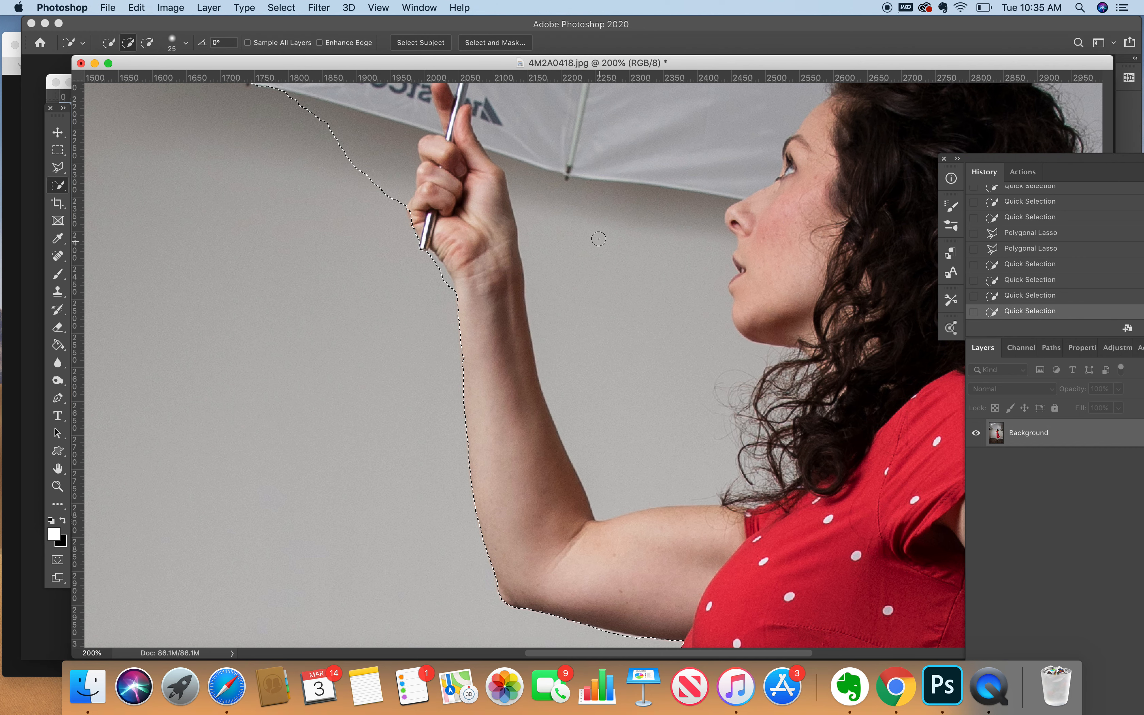
pyautogui.moveTo(591, 301)
pyautogui.mouseDown()
pyautogui.moveTo(610, 337)
pyautogui.moveTo(666, 383)
pyautogui.mouseUp()
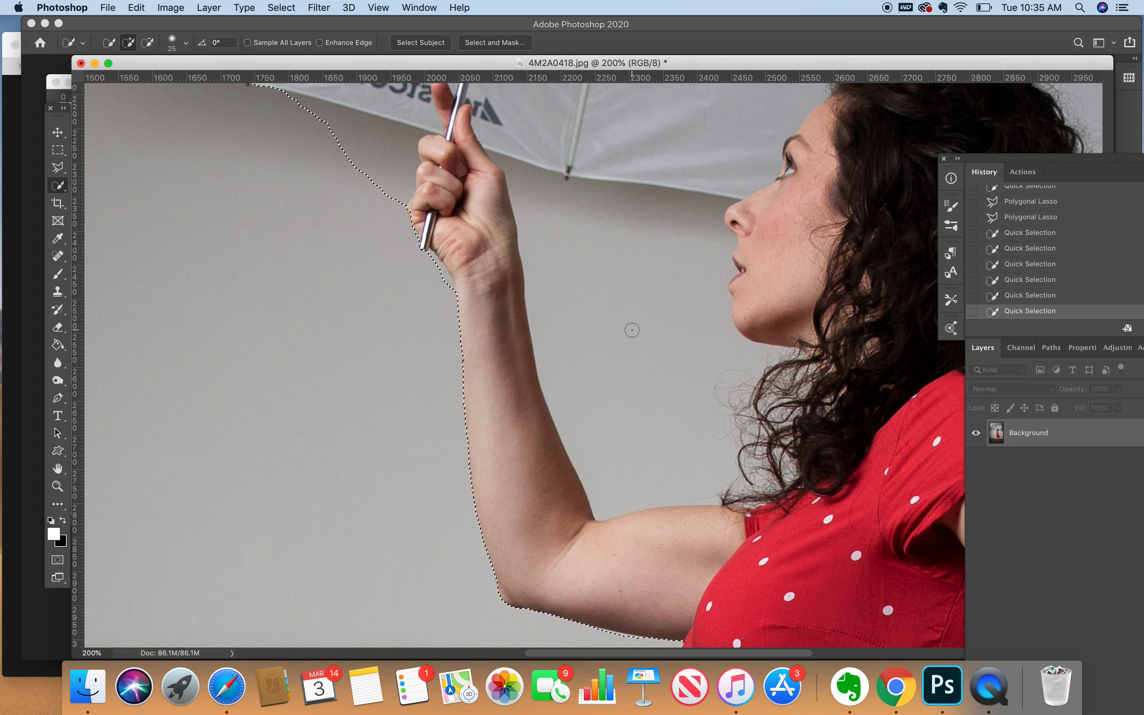
pyautogui.moveTo(625, 329)
pyautogui.mouseDown()
pyautogui.moveTo(620, 383)
pyautogui.moveTo(633, 331)
pyautogui.moveTo(583, 242)
pyautogui.moveTo(559, 233)
pyautogui.mouseUp()
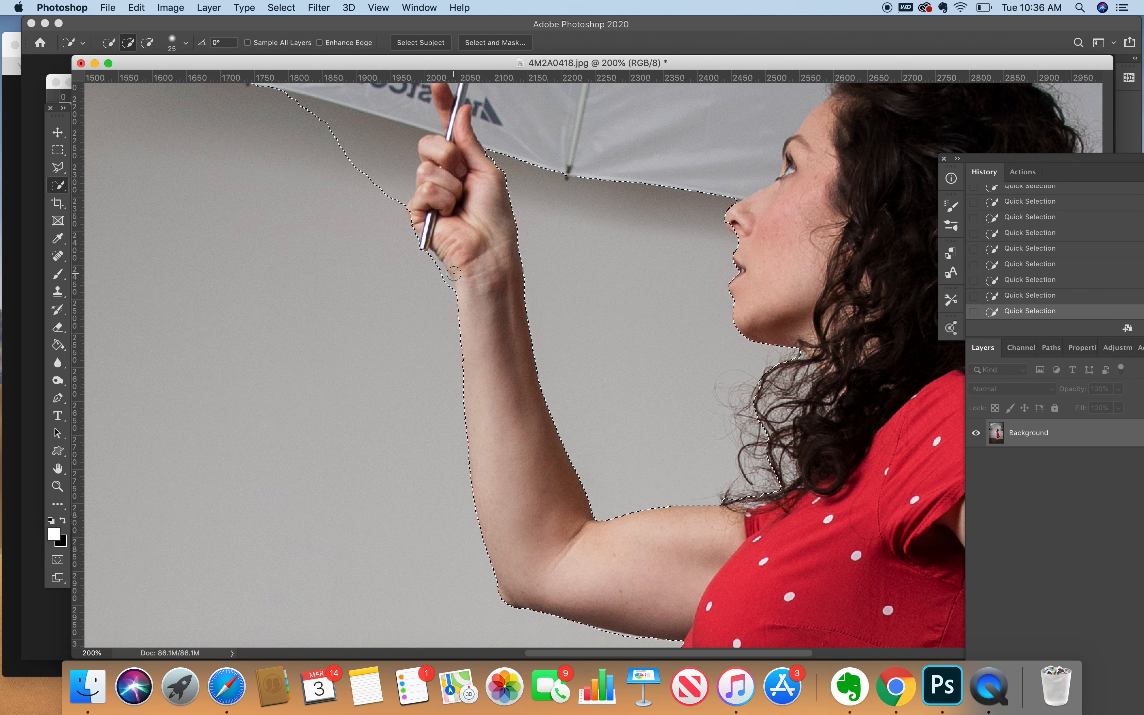
pyautogui.press('alt')
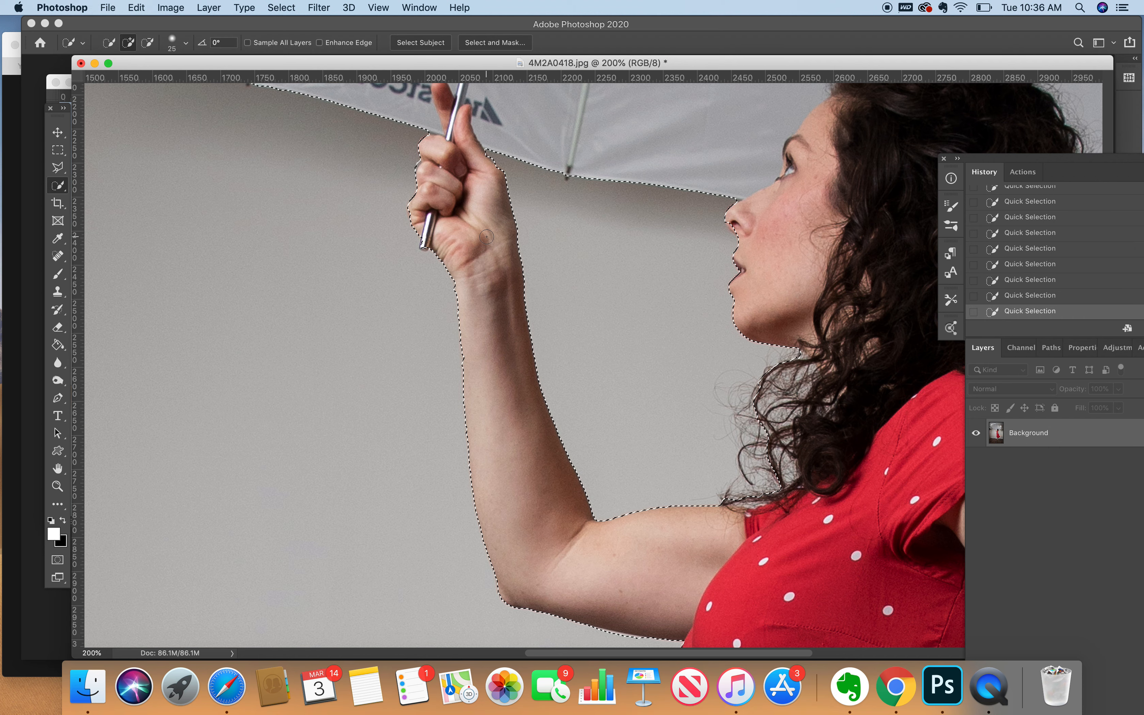
# Step: Add the missing underside of the raised lower leg and the unselected parts of its shoe using Quick Selection at size 25
pyautogui.moveTo(755, 319); pyautogui.dragTo(248, 145)
pyautogui.moveTo(536, 312); pyautogui.dragTo(536, 333)
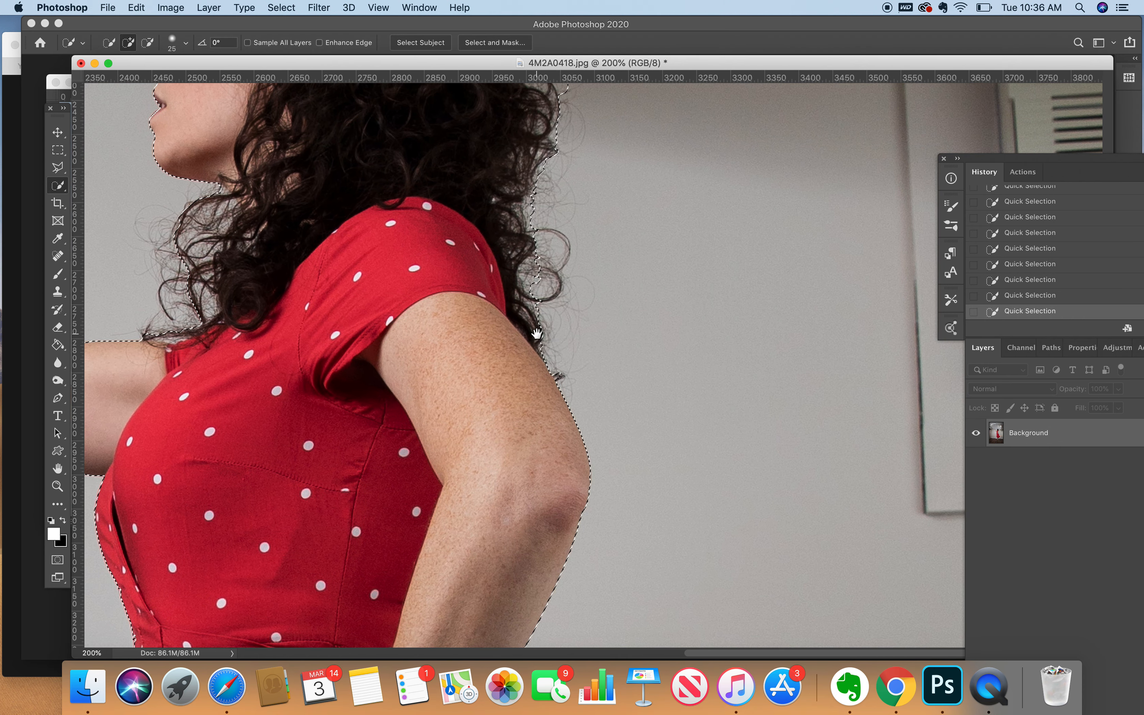
pyautogui.scroll(-5, 513, 402)
pyautogui.moveTo(513, 424); pyautogui.dragTo(521, 236)
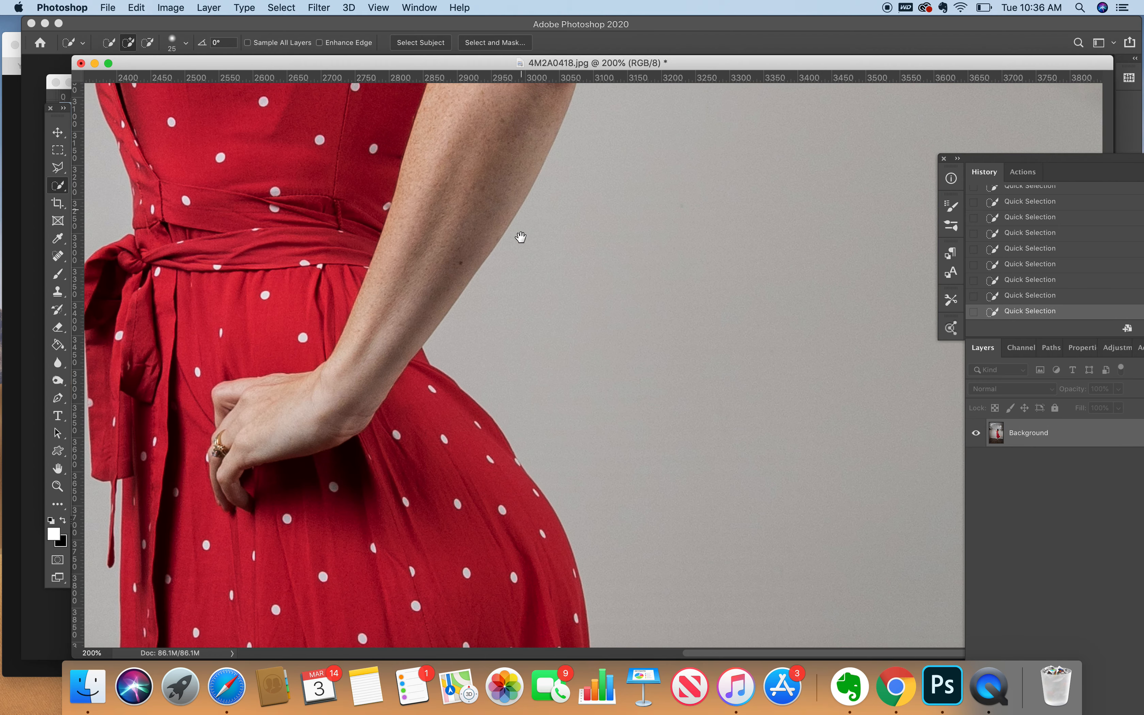
pyautogui.moveTo(525, 409); pyautogui.dragTo(521, 184)
pyautogui.scroll(-5, 554, 168)
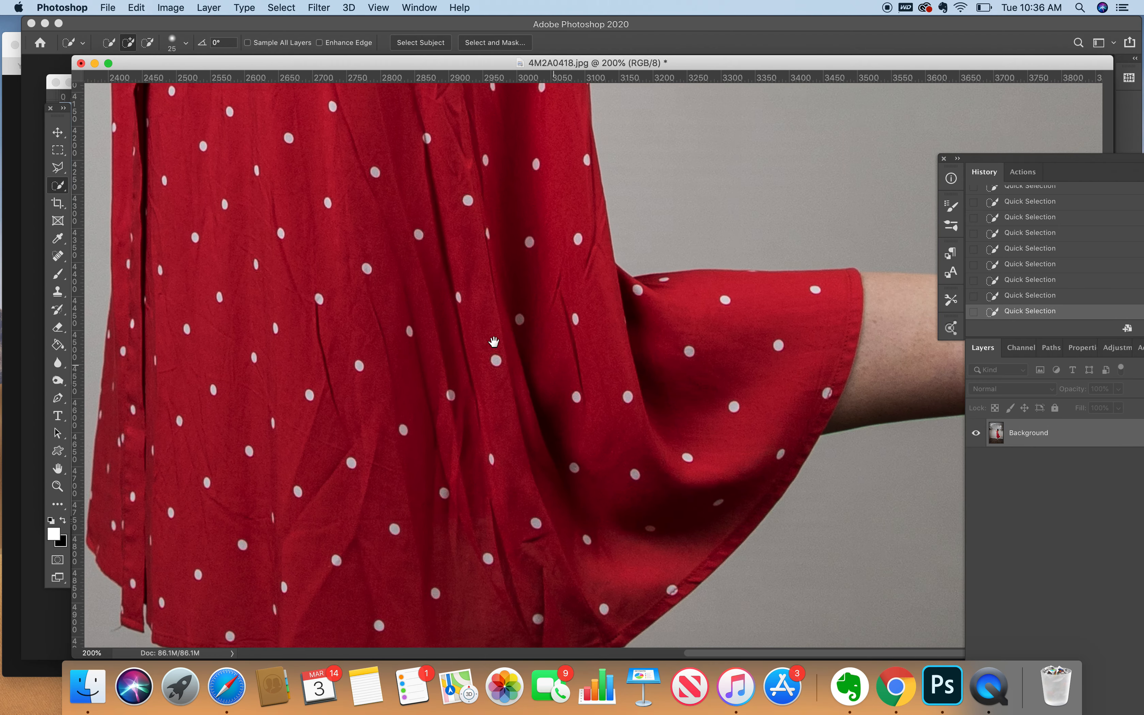
pyautogui.hscroll(10, 494, 341)
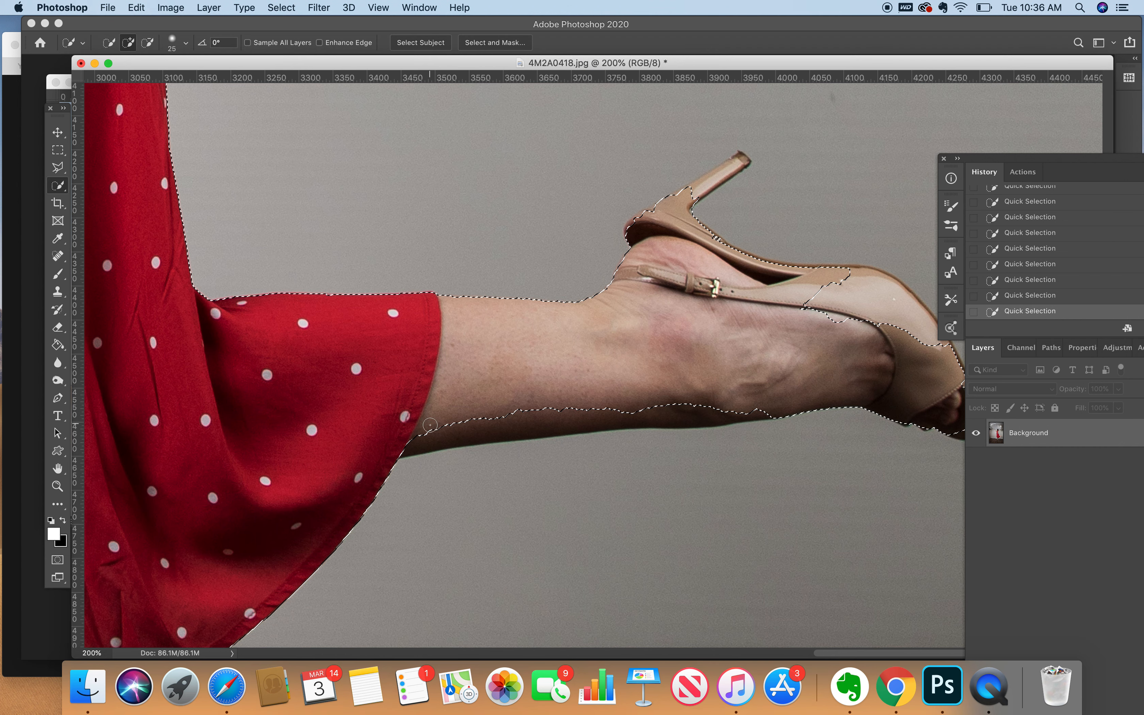
pyautogui.moveTo(429, 425); pyautogui.dragTo(771, 405)
pyautogui.moveTo(715, 320); pyautogui.dragTo(716, 341)
# Step: Reduce the Quick Selection brush to size 8 and add the missing stiletto heel of the raised shoe
pyautogui.press('[')
pyautogui.press('[')
pyautogui.press('[')
pyautogui.press('[')
pyautogui.press('[')
pyautogui.moveTo(690, 206)
pyautogui.mouseDown()
pyautogui.moveTo(742, 178)
pyautogui.moveTo(751, 184)
pyautogui.moveTo(697, 207)
pyautogui.mouseUp()
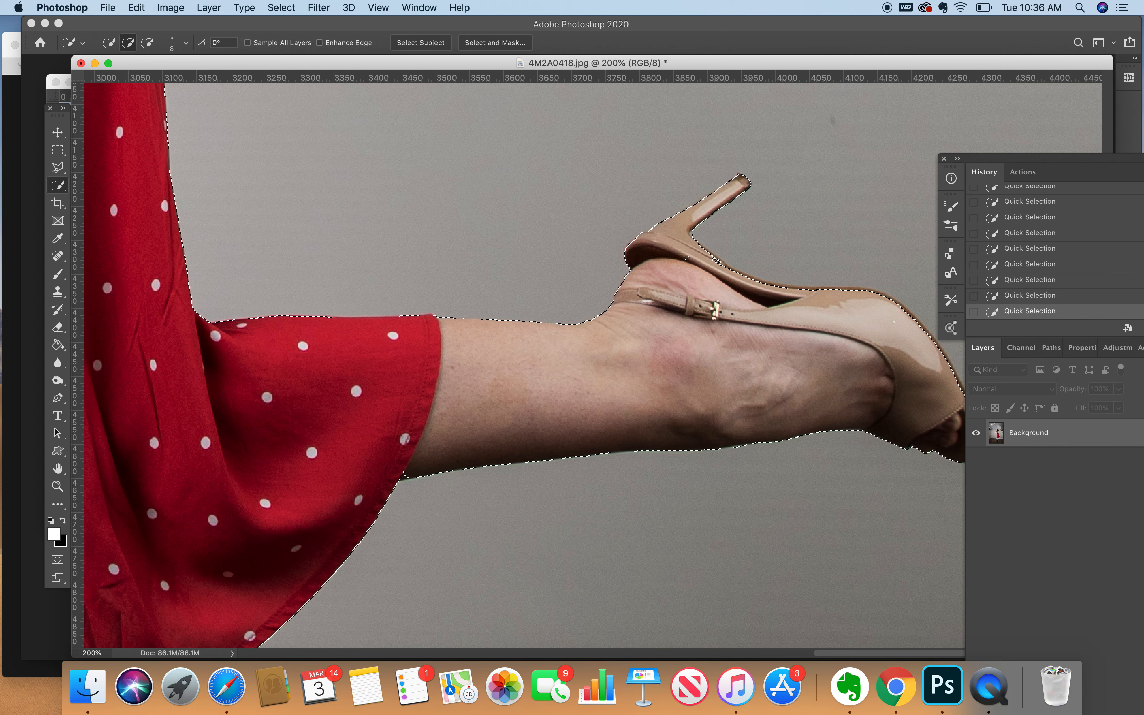
# Step: Refine the selection edge around the ankle, heel and upper outline of the raised shoe at brush size 8
pyautogui.moveTo(866, 57); pyautogui.dragTo(688, 70)
pyautogui.click(538, 273)
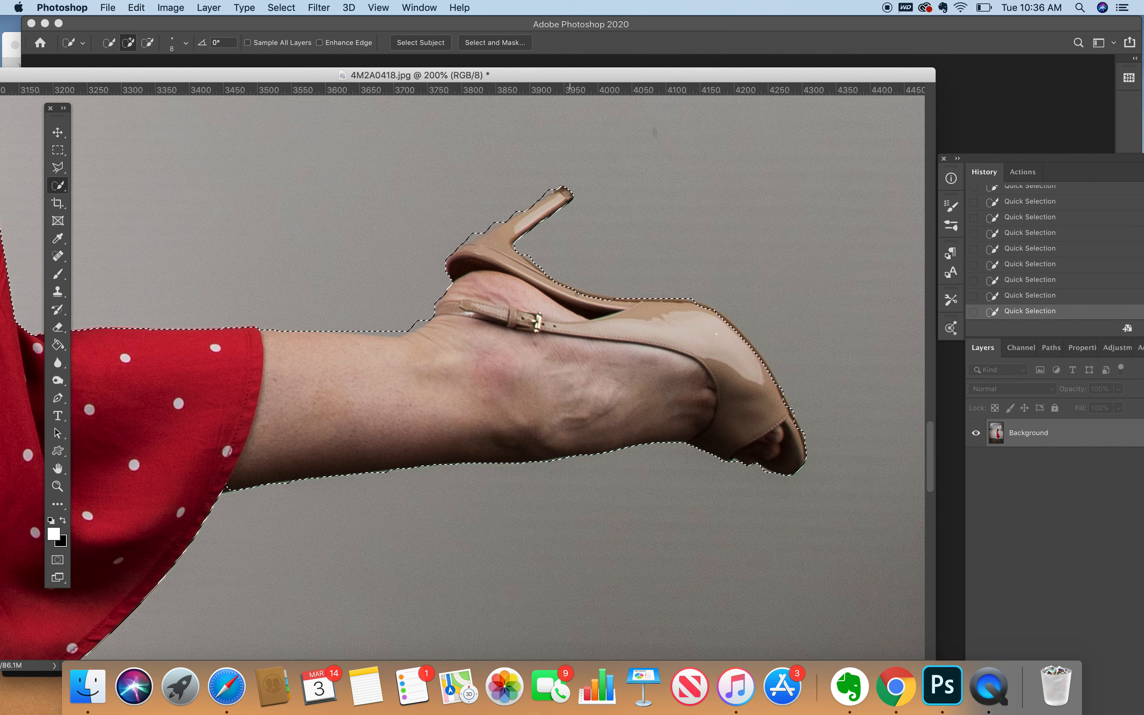
pyautogui.moveTo(603, 297); pyautogui.dragTo(631, 300)
pyautogui.moveTo(703, 308); pyautogui.dragTo(752, 334)
pyautogui.moveTo(772, 375); pyautogui.dragTo(785, 397)
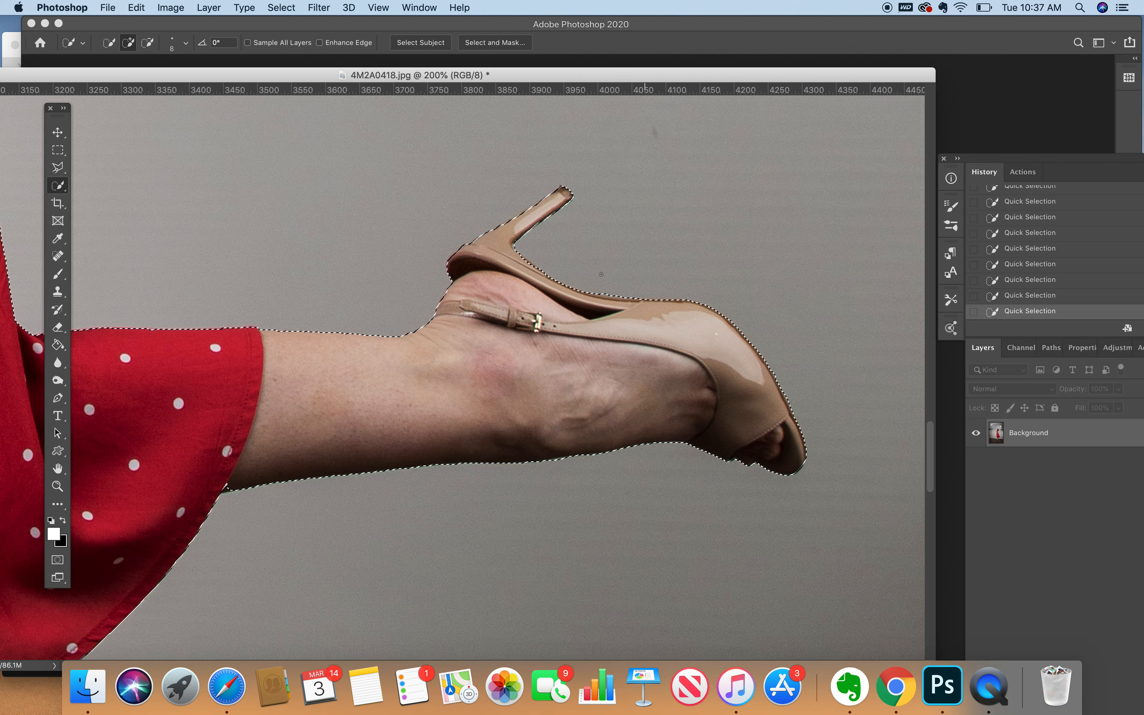
# Step: Turn the finished selection of the woman and umbrella into a layer mask that hides the room
pyautogui.press('z')
pyautogui.keyDown('alt'); pyautogui.click(405, 326); pyautogui.keyUp('alt')
pyautogui.keyDown('alt'); pyautogui.click(406, 326); pyautogui.keyUp('alt')
pyautogui.keyDown('alt'); pyautogui.click(405, 326); pyautogui.keyUp('alt')
pyautogui.keyDown('alt'); pyautogui.click(406, 326); pyautogui.keyUp('alt')
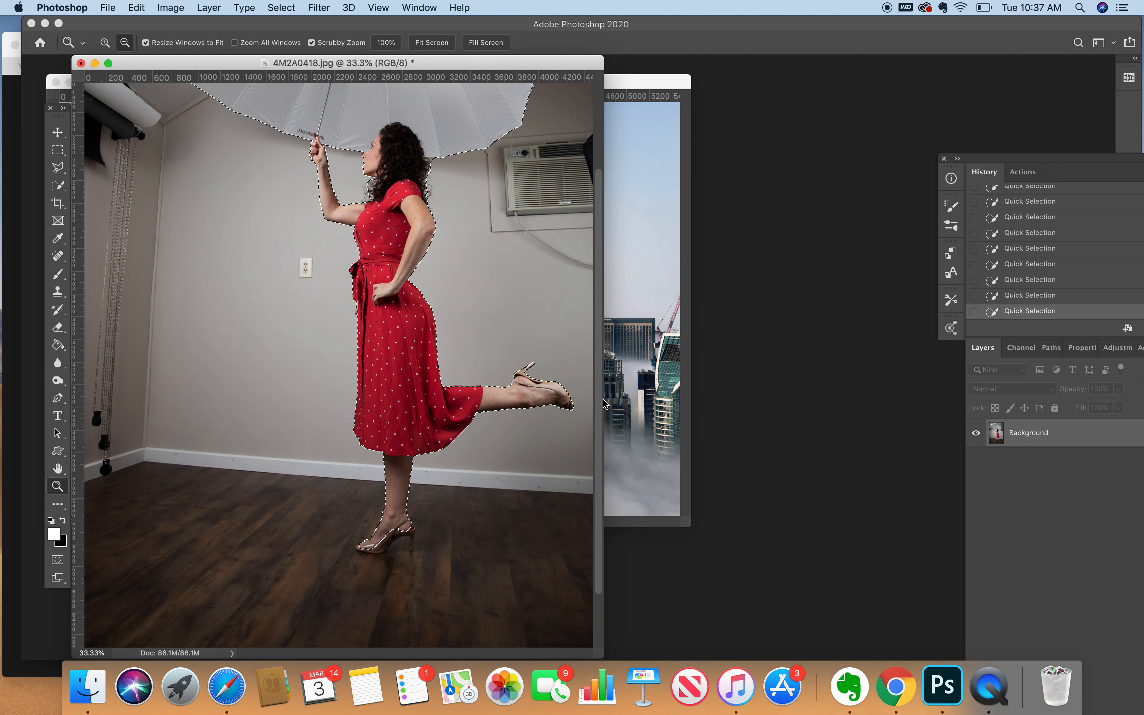
pyautogui.keyDown('alt'); pyautogui.click(379, 226); pyautogui.keyUp('alt')
pyautogui.moveTo(430, 68); pyautogui.dragTo(695, 34)
pyautogui.moveTo(1045, 158); pyautogui.dragTo(898, 41)
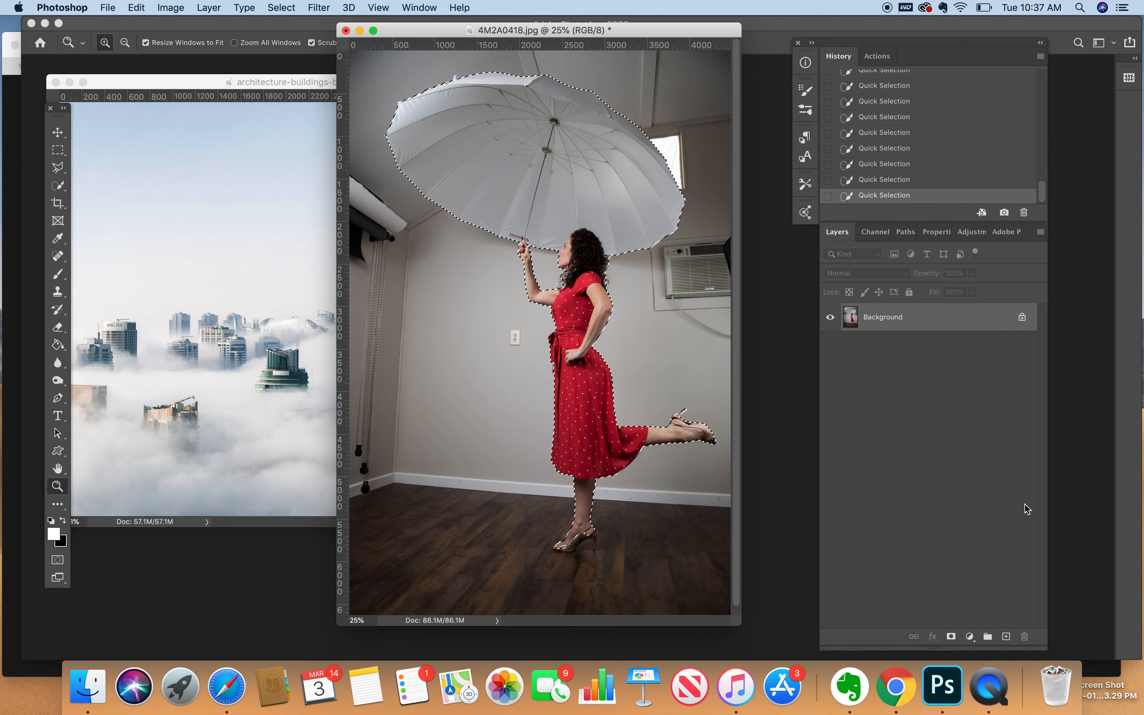
pyautogui.click(950, 637)
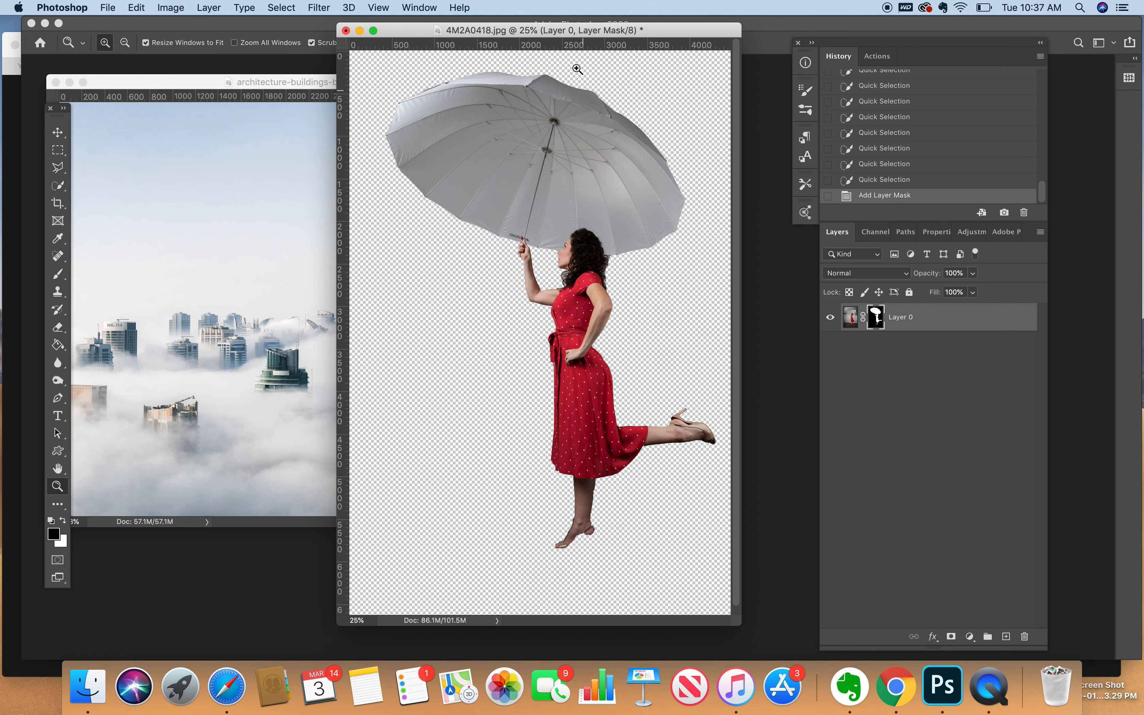
# Step: Copy the masked woman layer into the architecture-buildings-business-city-325185.jpg document using the Move tool
pyautogui.moveTo(567, 30); pyautogui.dragTo(696, 38)
pyautogui.click(58, 132)
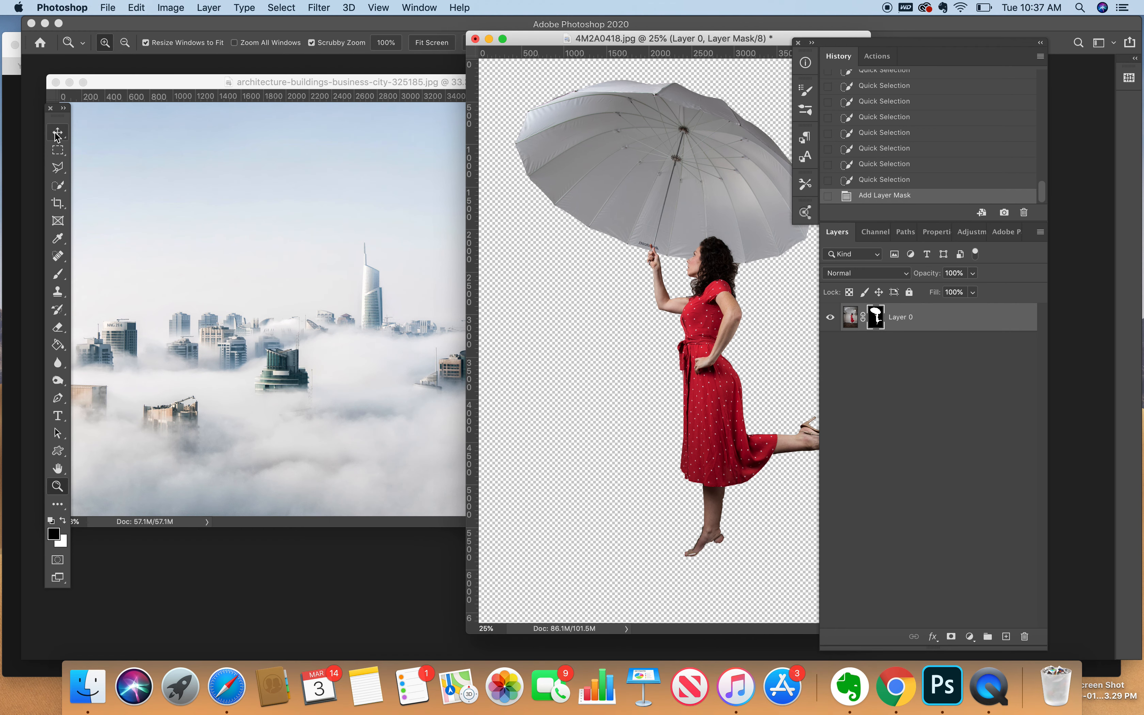
pyautogui.moveTo(625, 182); pyautogui.dragTo(267, 233)
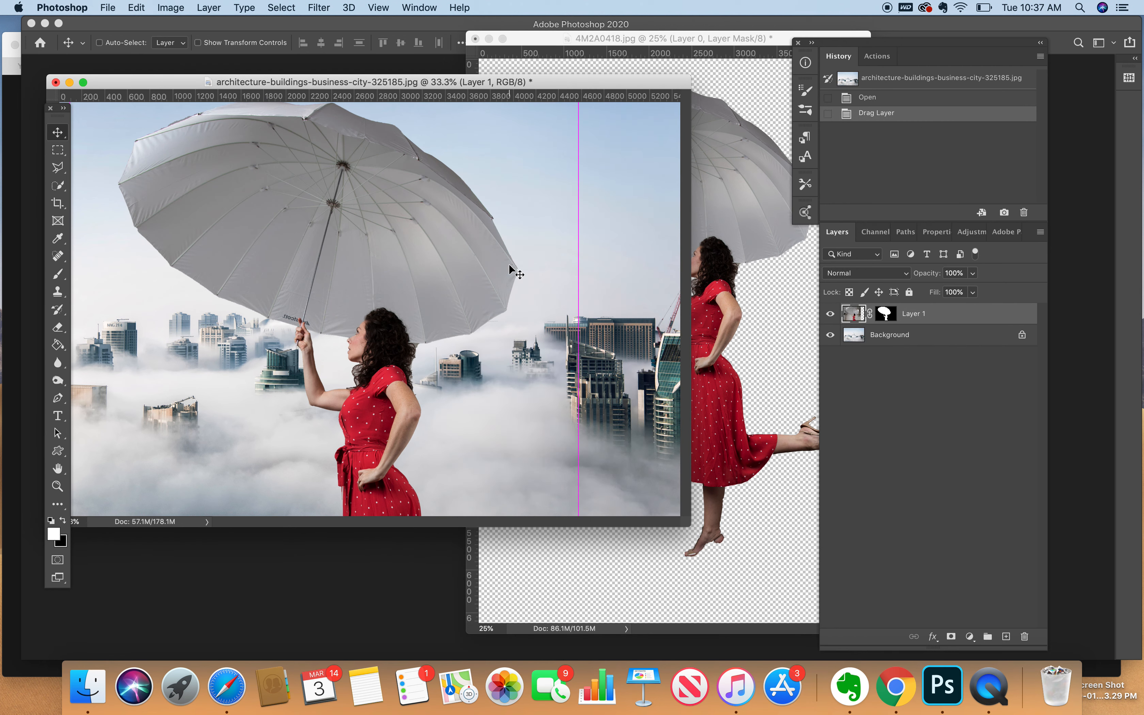
# Step: Free-transform the woman layer to about 65% and place her slightly left of centre, with the umbrella meeting the image's upper edge
pyautogui.hotkey('ctrl', 't')
pyautogui.moveTo(548, 183); pyautogui.dragTo(552, 278)
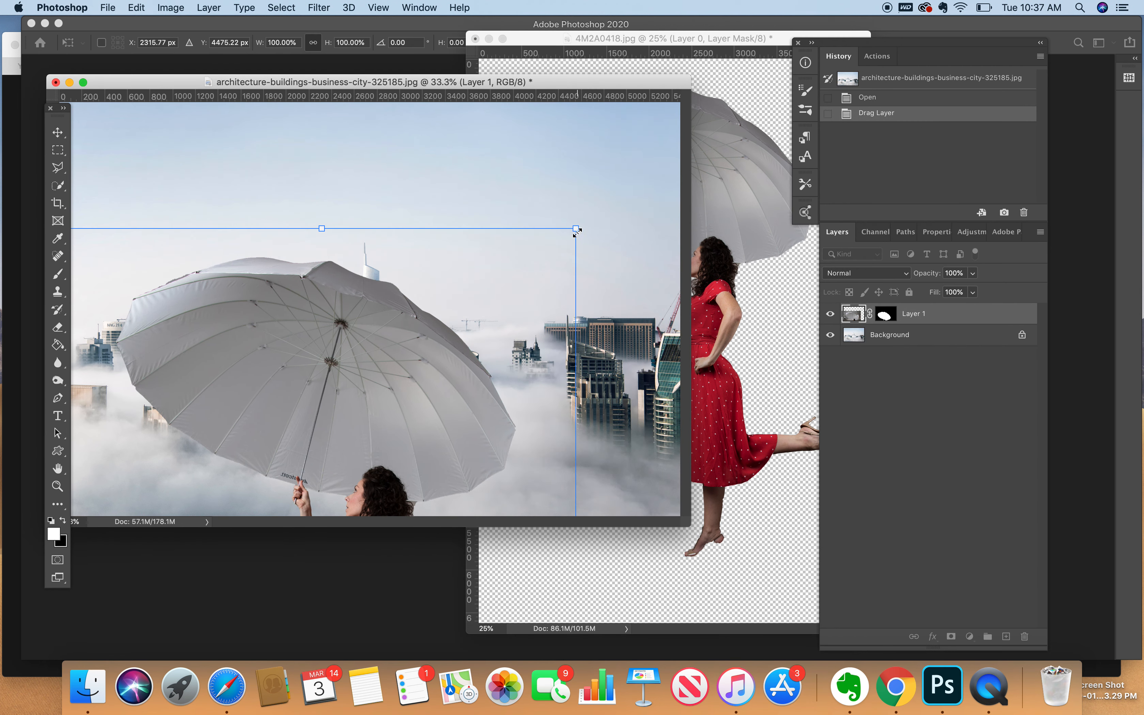
pyautogui.moveTo(576, 231); pyautogui.dragTo(438, 158)
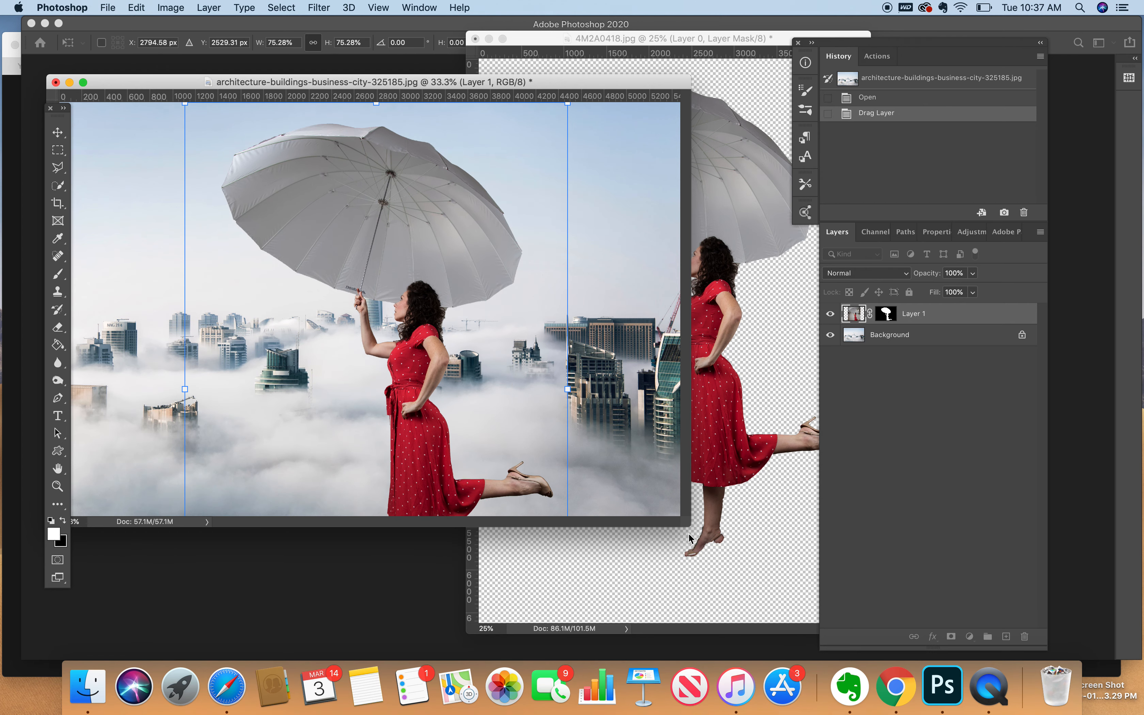
pyautogui.moveTo(688, 522); pyautogui.dragTo(761, 664)
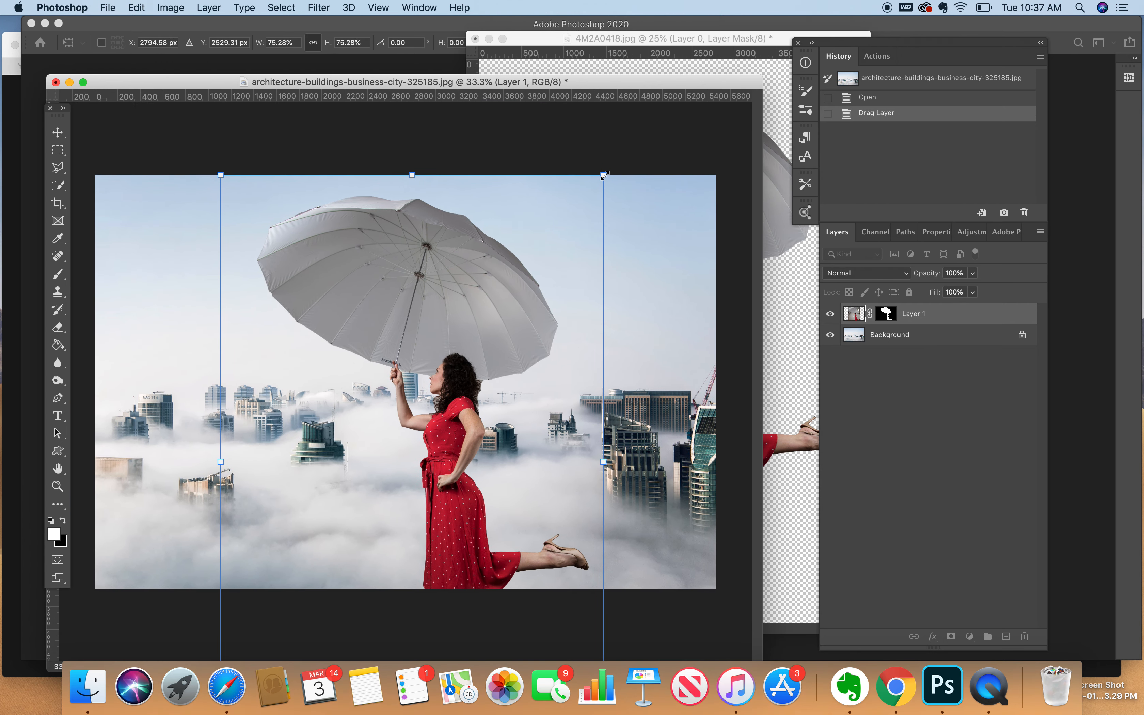
pyautogui.moveTo(604, 176); pyautogui.dragTo(543, 235)
pyautogui.moveTo(470, 359); pyautogui.dragTo(459, 294)
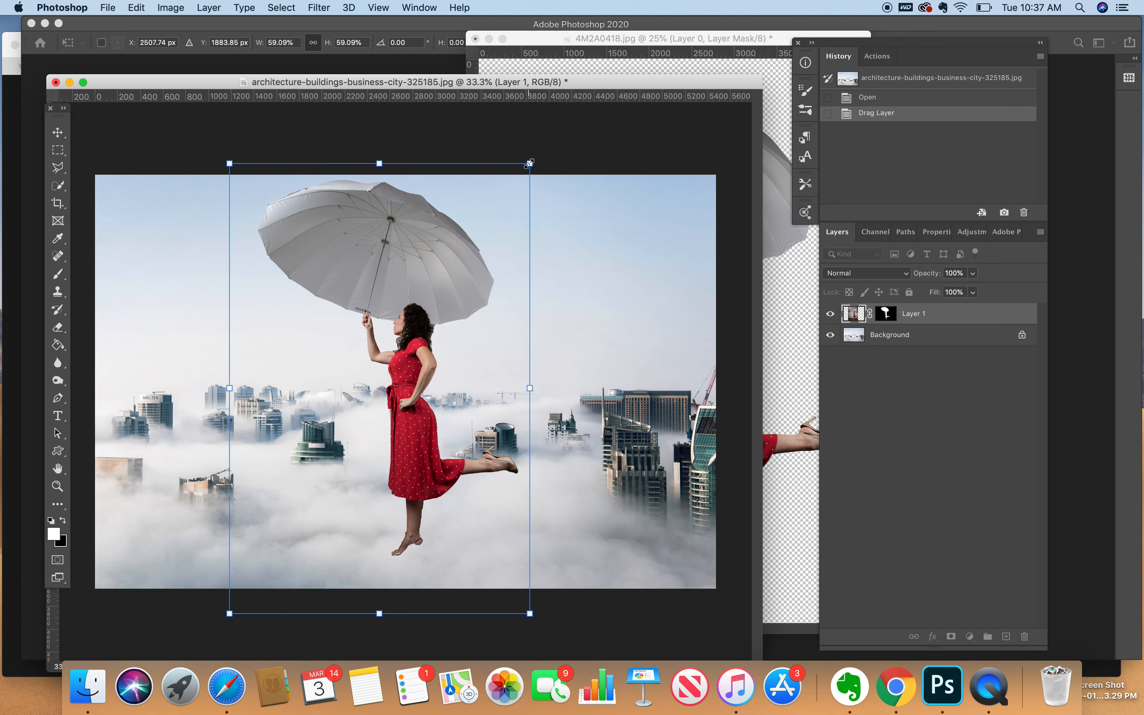
pyautogui.moveTo(529, 163); pyautogui.dragTo(536, 153)
pyautogui.moveTo(531, 614); pyautogui.dragTo(560, 649)
pyautogui.moveTo(490, 611); pyautogui.dragTo(467, 599)
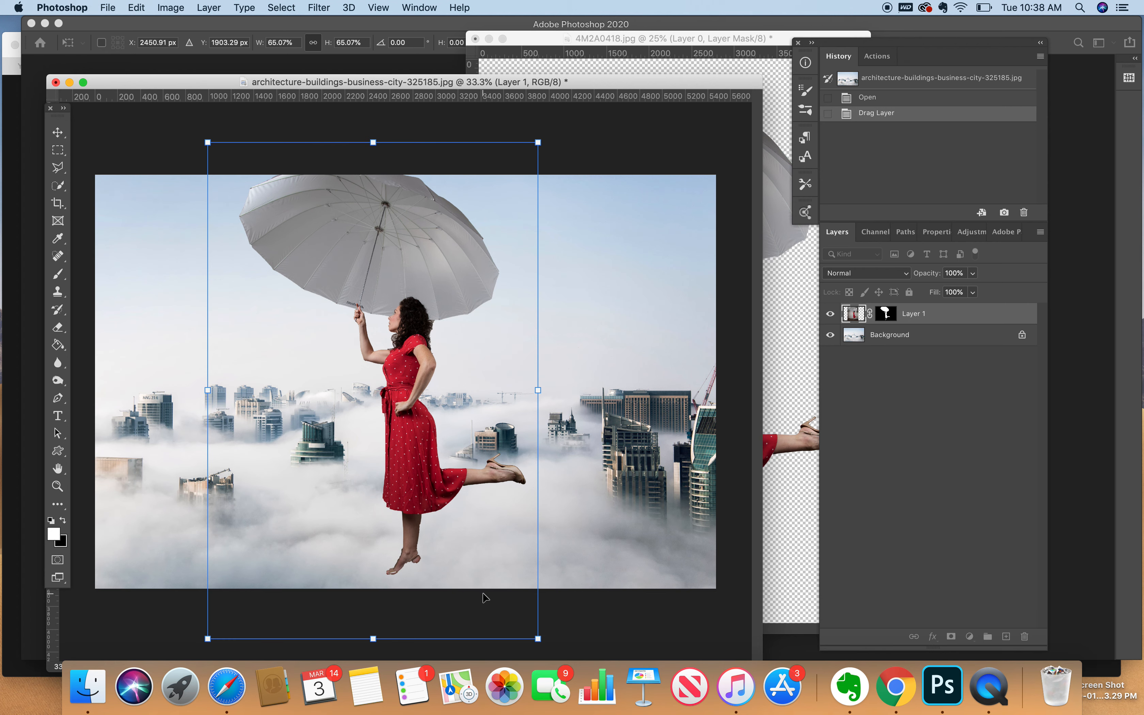
pyautogui.press('Return')
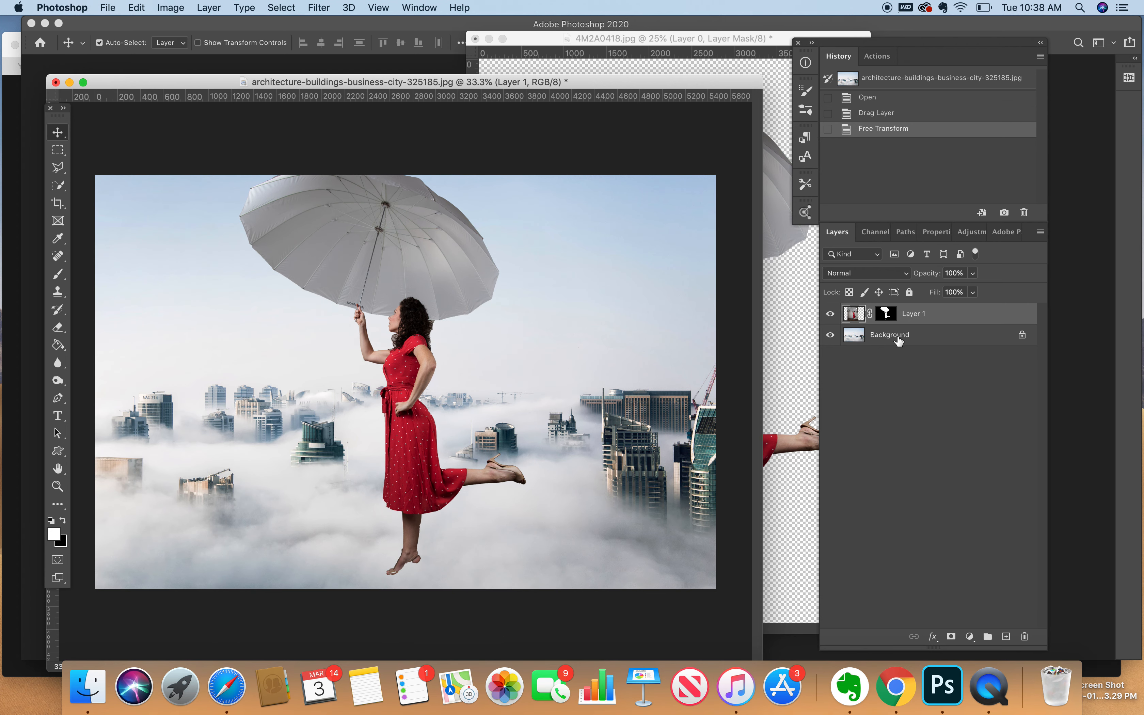
# Step: Duplicate the Background layer above Layer 1 and give the copy a layer mask
pyautogui.click(898, 340)
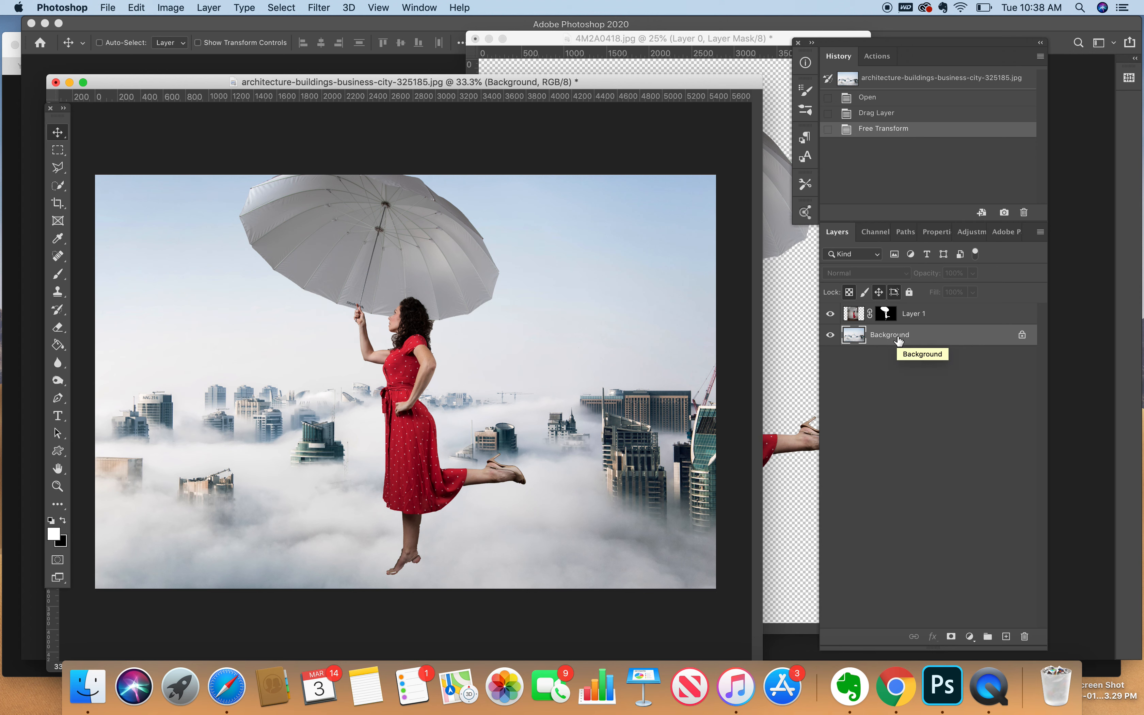
pyautogui.press('super+j')
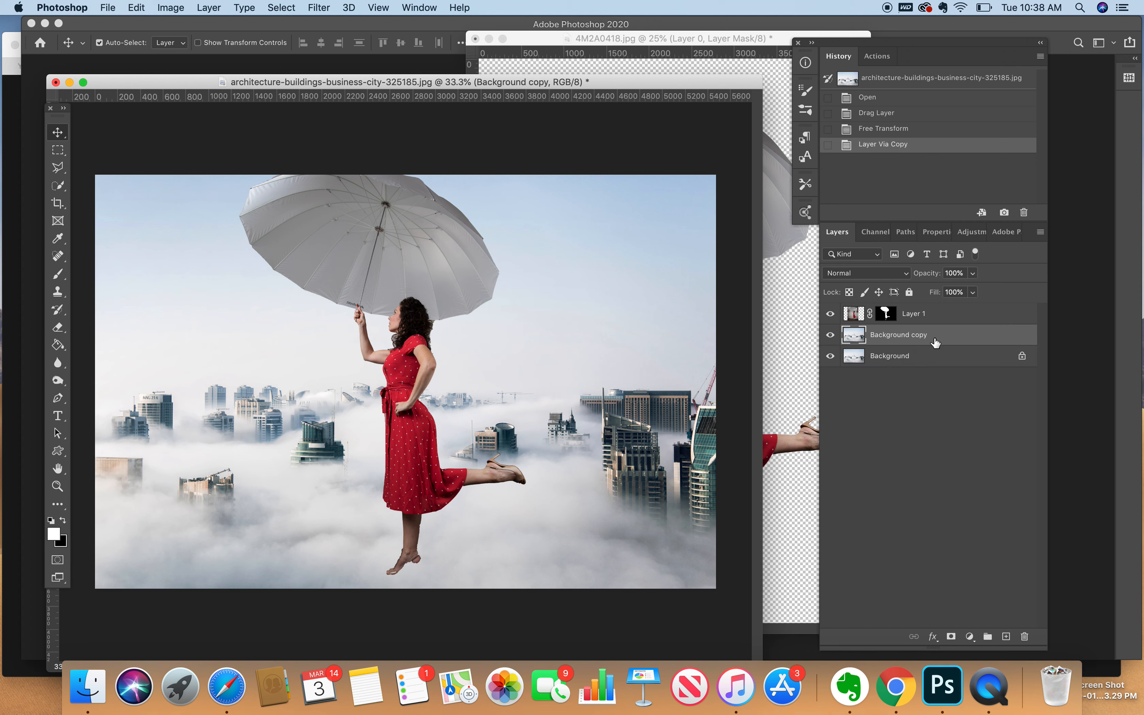
pyautogui.moveTo(932, 338); pyautogui.dragTo(928, 308)
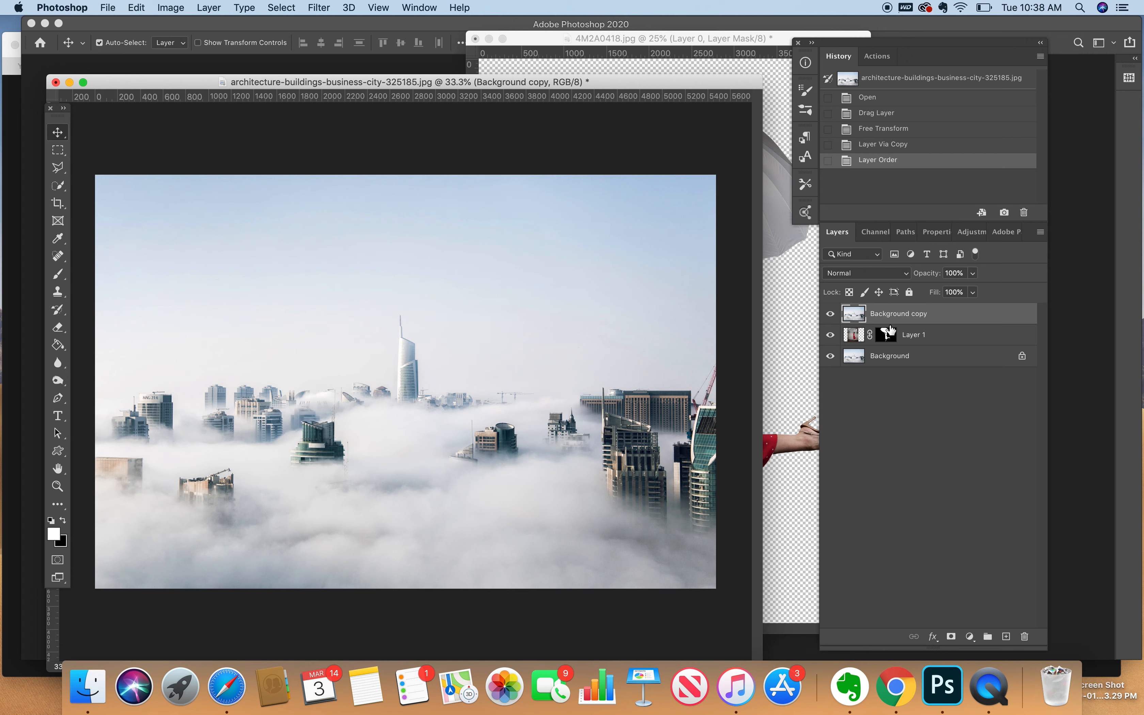
pyautogui.click(951, 636)
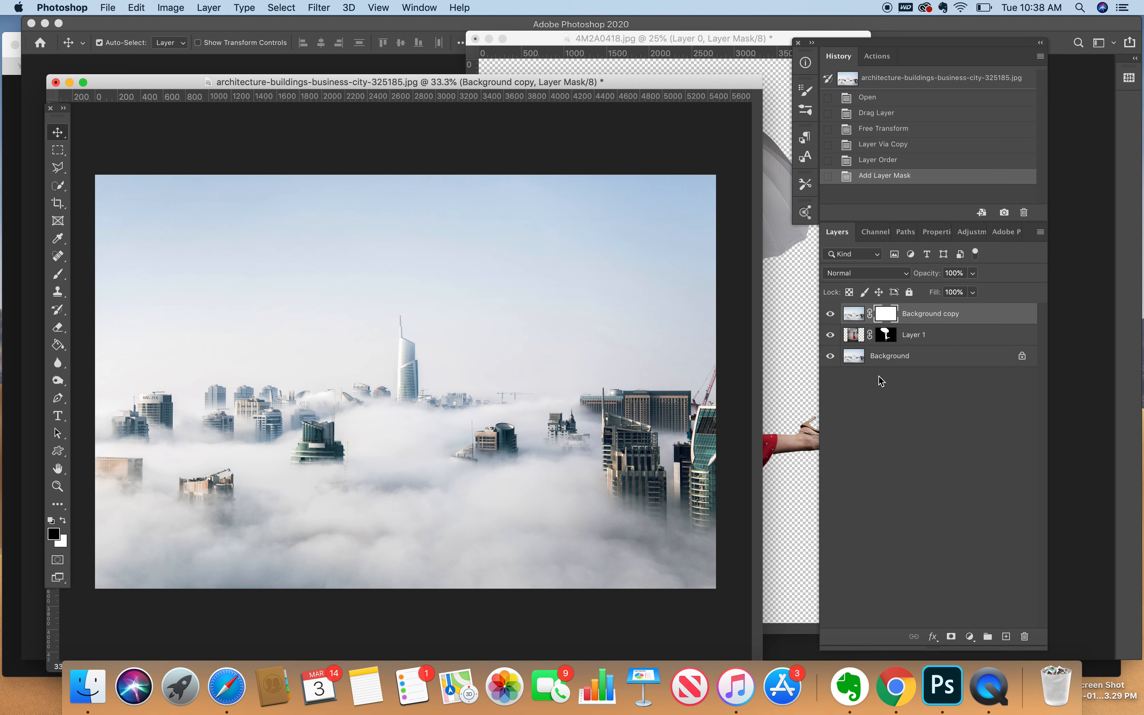
# Step: Paint black on the Background copy's mask with a large soft brush to reveal the umbrella and the woman's head and chest
pyautogui.press('b')
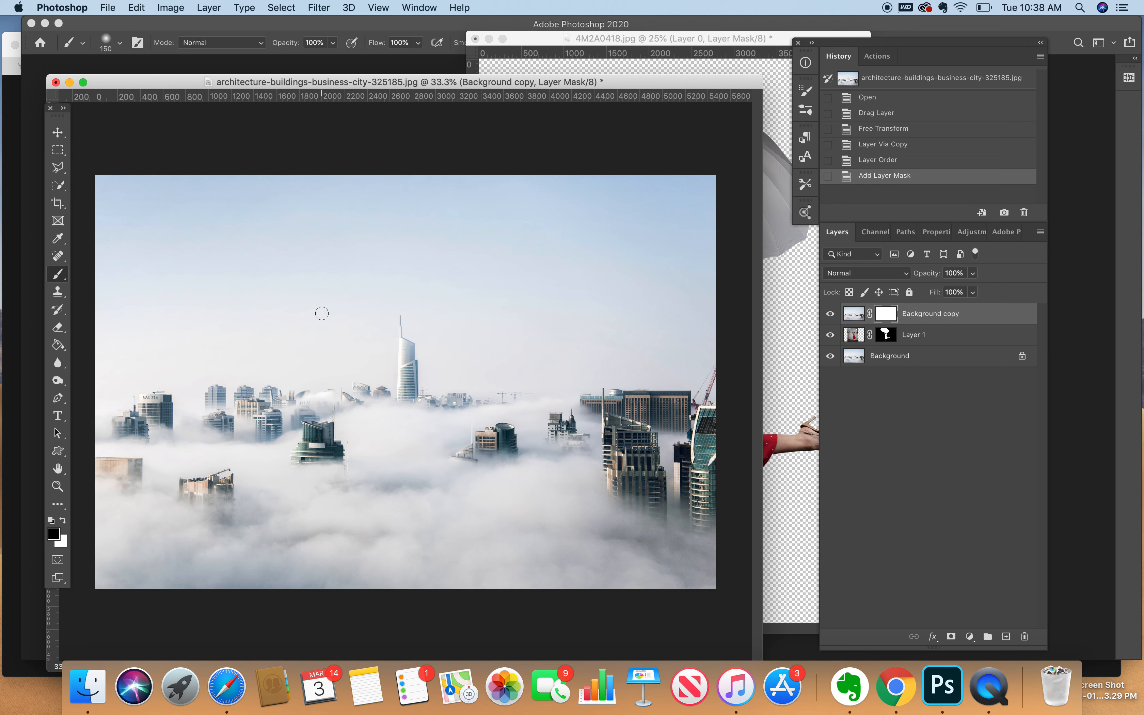
pyautogui.press(']')
pyautogui.press(']')
pyautogui.press(']')
pyautogui.press(']')
pyautogui.press(']')
pyautogui.press(']')
pyautogui.press(']')
pyautogui.press(']')
pyautogui.moveTo(411, 244)
pyautogui.mouseDown()
pyautogui.moveTo(369, 293)
pyautogui.moveTo(392, 233)
pyautogui.moveTo(430, 256)
pyautogui.moveTo(395, 255)
pyautogui.moveTo(415, 360)
pyautogui.moveTo(321, 264)
pyautogui.moveTo(397, 199)
pyautogui.moveTo(454, 232)
pyautogui.moveTo(456, 223)
pyautogui.mouseUp()
pyautogui.press(']')
pyautogui.press(']')
pyautogui.press(']')
pyautogui.press(']')
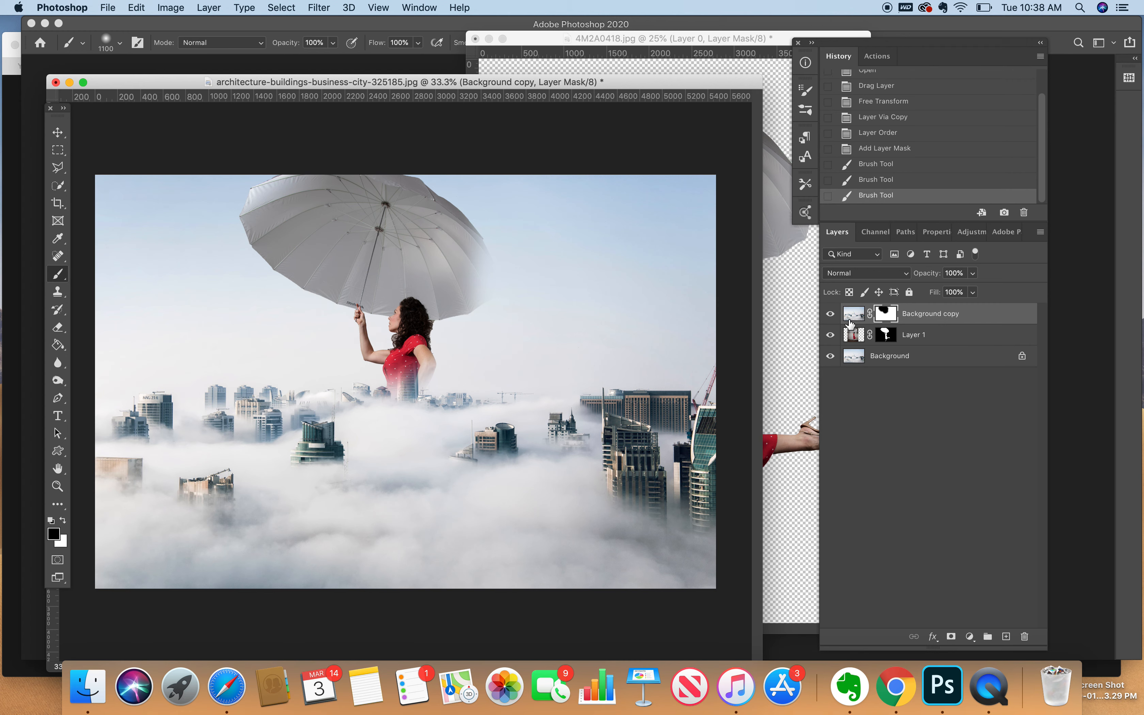
# Step: Continue painting the mask black, down to brush size 900, to reveal the umbrella's right edge, the dress and the raised leg above the fog
pyautogui.press(']')
pyautogui.moveTo(523, 255)
pyautogui.mouseDown()
pyautogui.moveTo(408, 370)
pyautogui.moveTo(402, 416)
pyautogui.moveTo(411, 449)
pyautogui.moveTo(415, 437)
pyautogui.moveTo(456, 470)
pyautogui.moveTo(502, 447)
pyautogui.moveTo(390, 443)
pyautogui.mouseUp()
pyautogui.press(']')
pyautogui.press('[')
pyautogui.press('[')
pyautogui.press('[')
pyautogui.press('[')
pyautogui.click(502, 448)
pyautogui.click(444, 447)
pyautogui.click(346, 436)
pyautogui.click(335, 453)
pyautogui.click(403, 444)
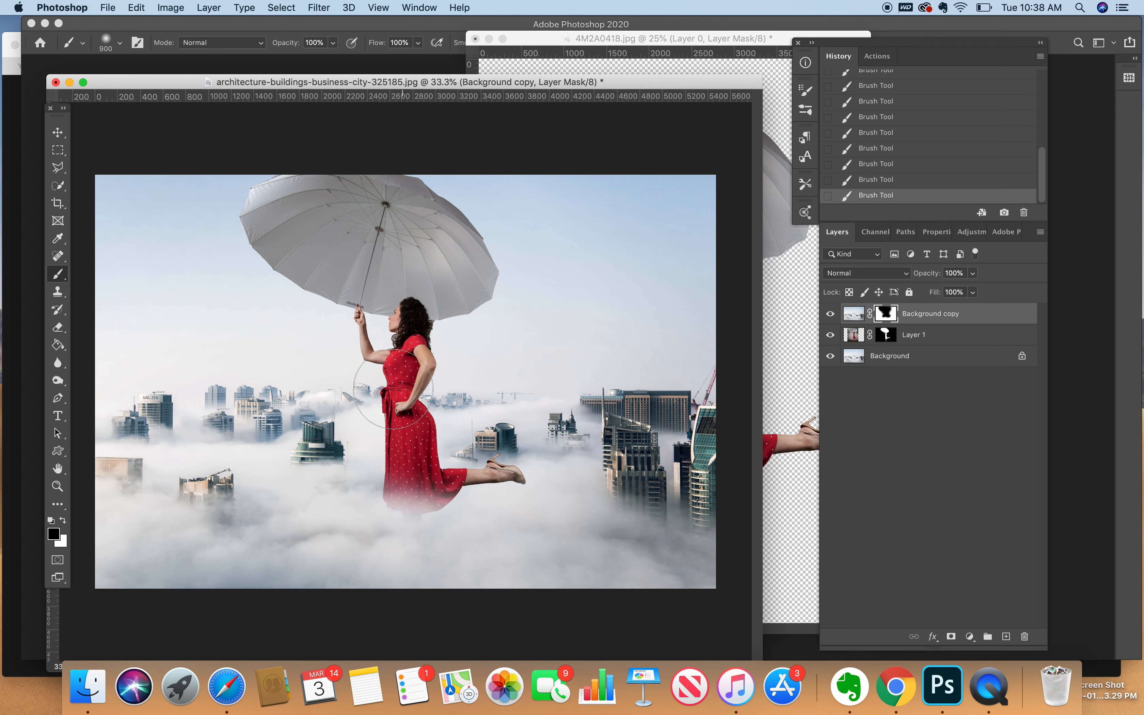
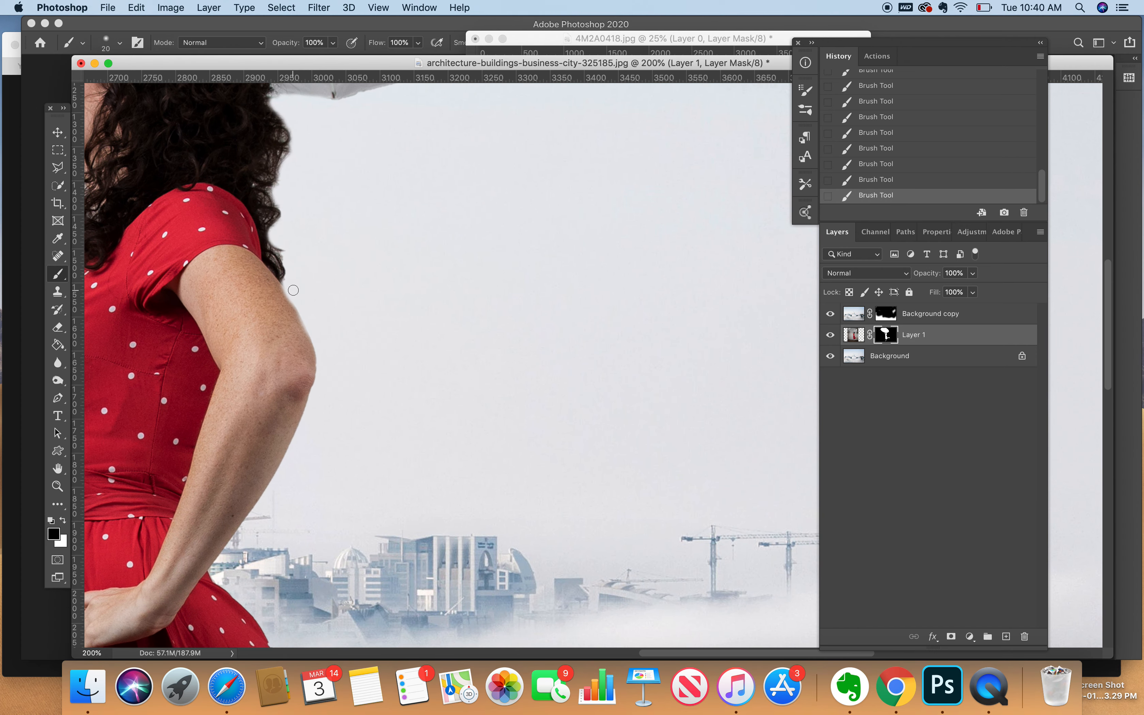
# Step: Clean the upper arm's outer edge on Layer 1's mask, painting black at size 20 and restoring skin with white at size 25
pyautogui.moveTo(302, 313); pyautogui.dragTo(325, 358)
pyautogui.press('x')
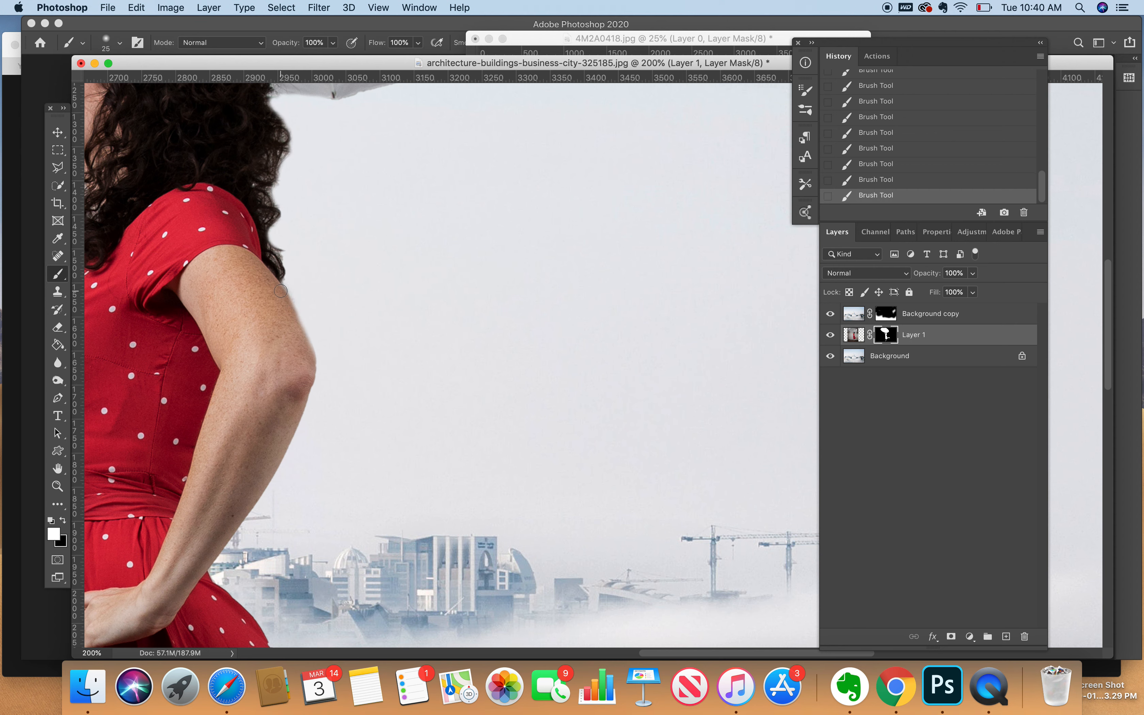
pyautogui.moveTo(287, 311); pyautogui.dragTo(310, 368)
pyautogui.scroll(-15, 278, 396)
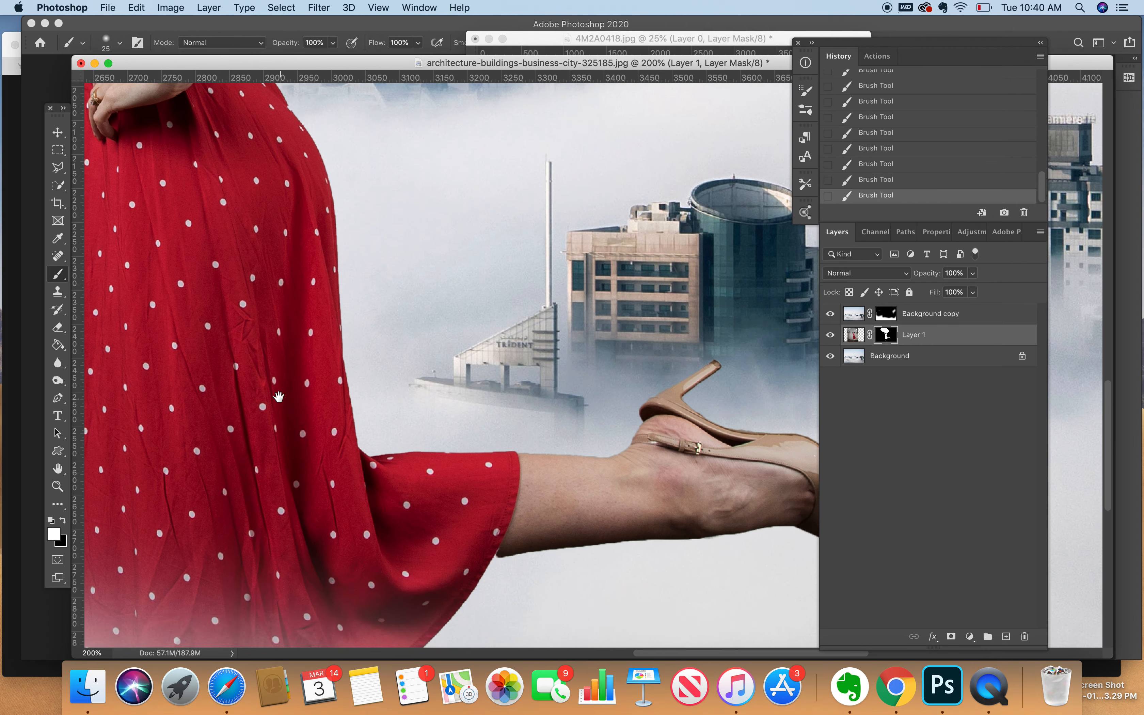
pyautogui.moveTo(278, 396); pyautogui.dragTo(501, 208)
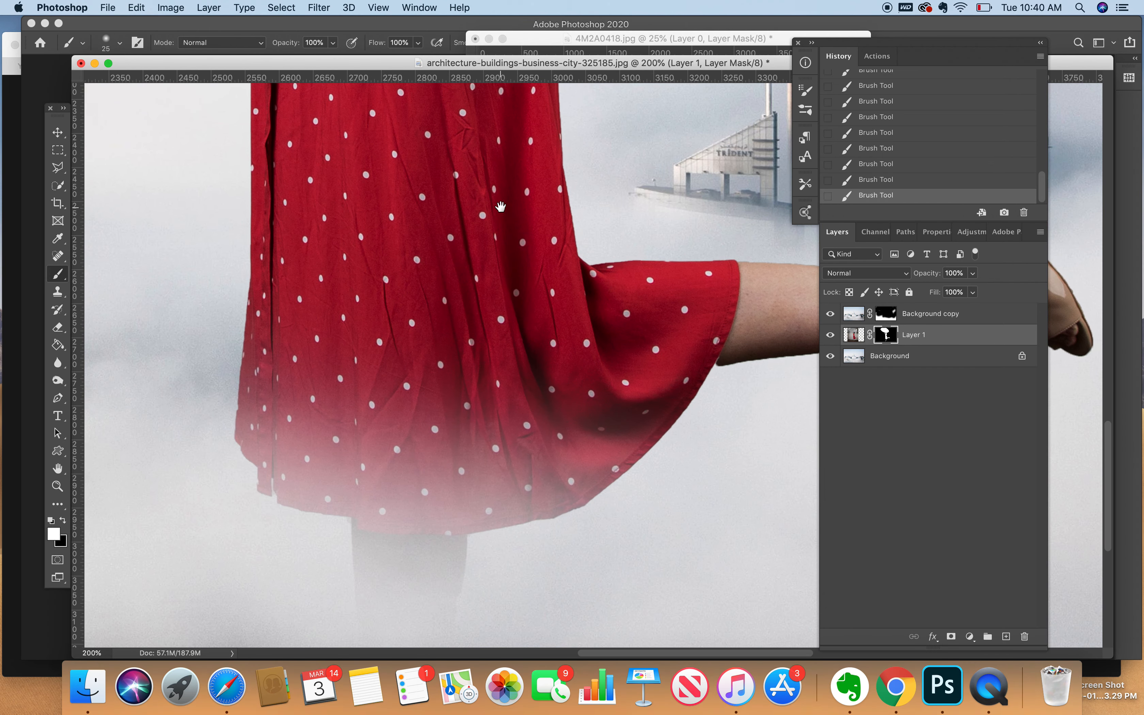
pyautogui.scroll(15, 433, 278)
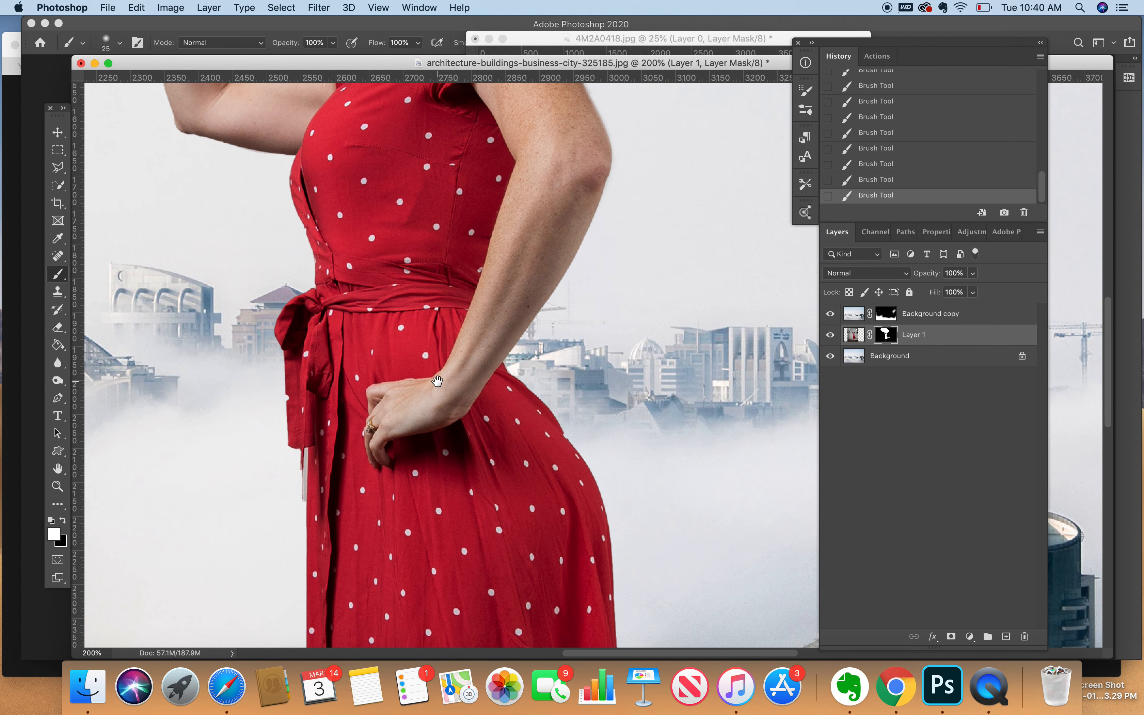
pyautogui.scroll(8, 441, 299)
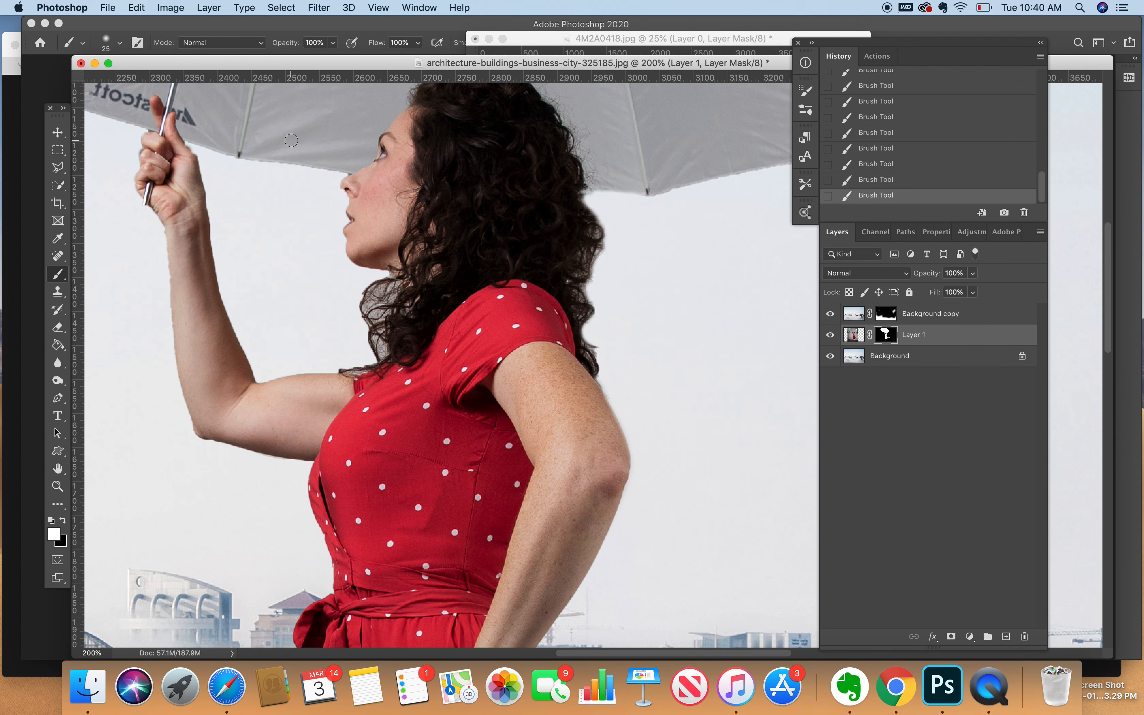
# Step: Clean the outer edges of the raised hand and forearm on Layer 1's mask, painting black with a small brush
pyautogui.press('z')
pyautogui.click(166, 136)
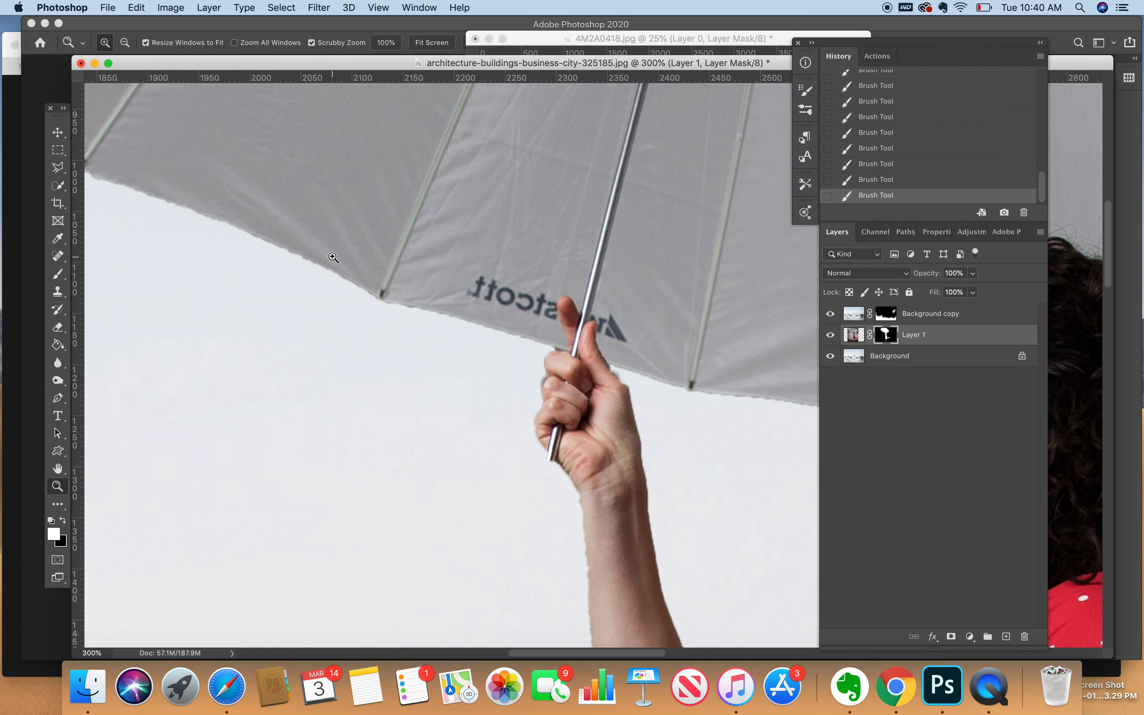
pyautogui.moveTo(600, 397); pyautogui.dragTo(482, 378)
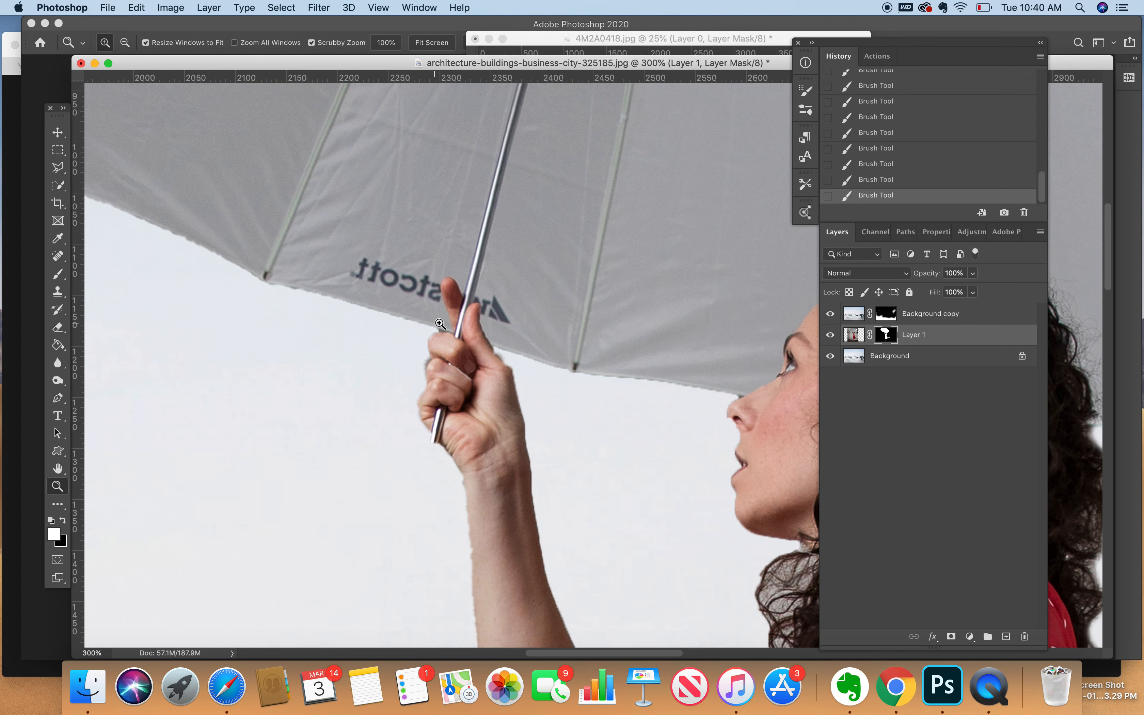
pyautogui.press('b')
pyautogui.press('[')
pyautogui.press('[')
pyautogui.press('[')
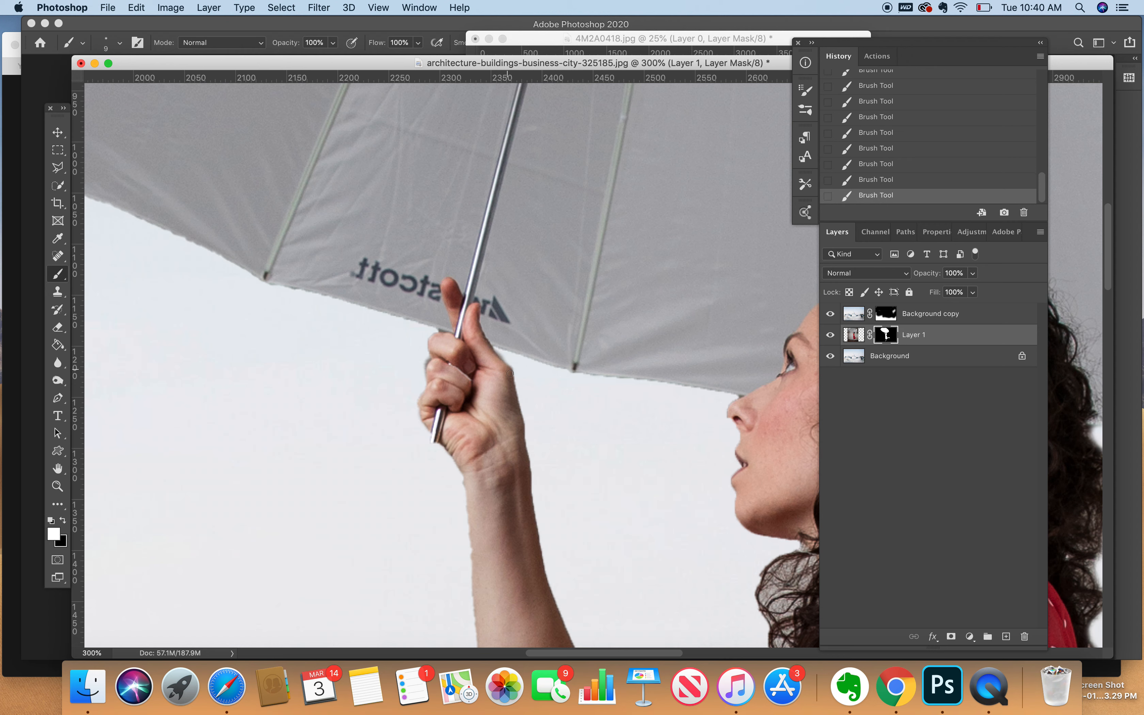
pyautogui.press('x')
pyautogui.press(']')
pyautogui.press(']')
pyautogui.press(']')
pyautogui.press(']')
pyautogui.press(']')
pyautogui.press(']')
pyautogui.moveTo(458, 484)
pyautogui.mouseDown()
pyautogui.moveTo(466, 606)
pyautogui.moveTo(439, 377)
pyautogui.mouseUp()
pyautogui.moveTo(483, 489); pyautogui.dragTo(626, 520)
# Step: Flatten the whole composite into a single Background layer
pyautogui.press('z')
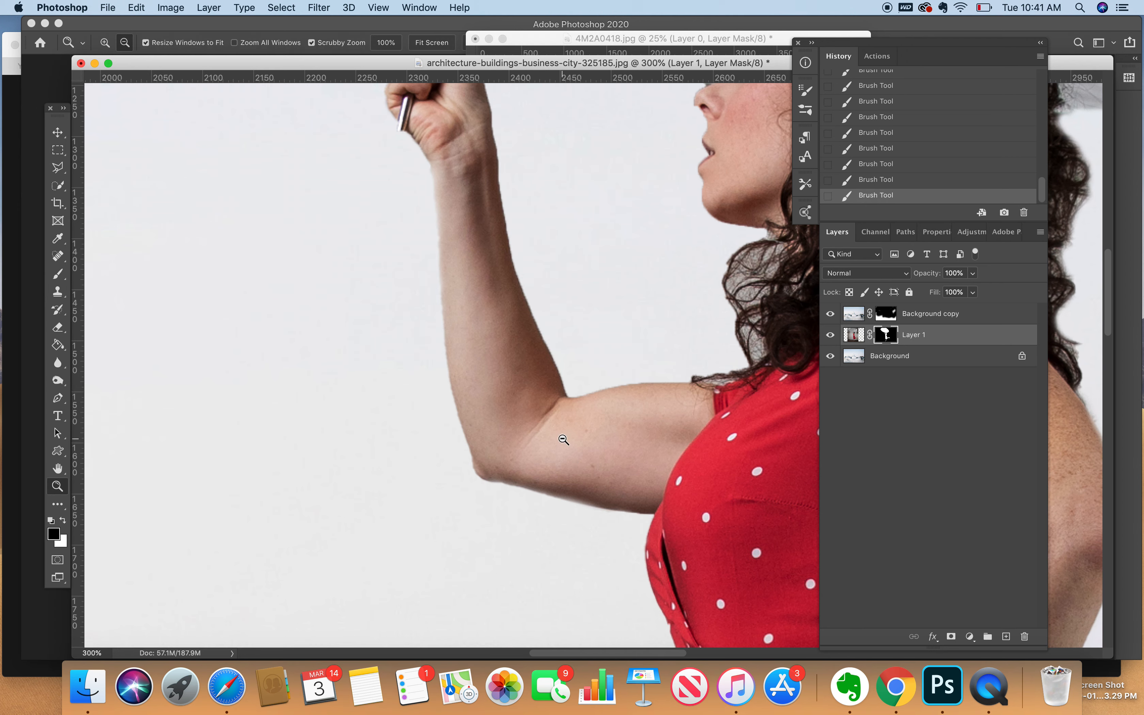
pyautogui.keyDown('alt'); pyautogui.click(562, 439); pyautogui.keyUp('alt')
pyautogui.keyDown('alt'); pyautogui.click(633, 341); pyautogui.keyUp('alt')
pyautogui.keyDown('alt'); pyautogui.click(603, 357); pyautogui.keyUp('alt')
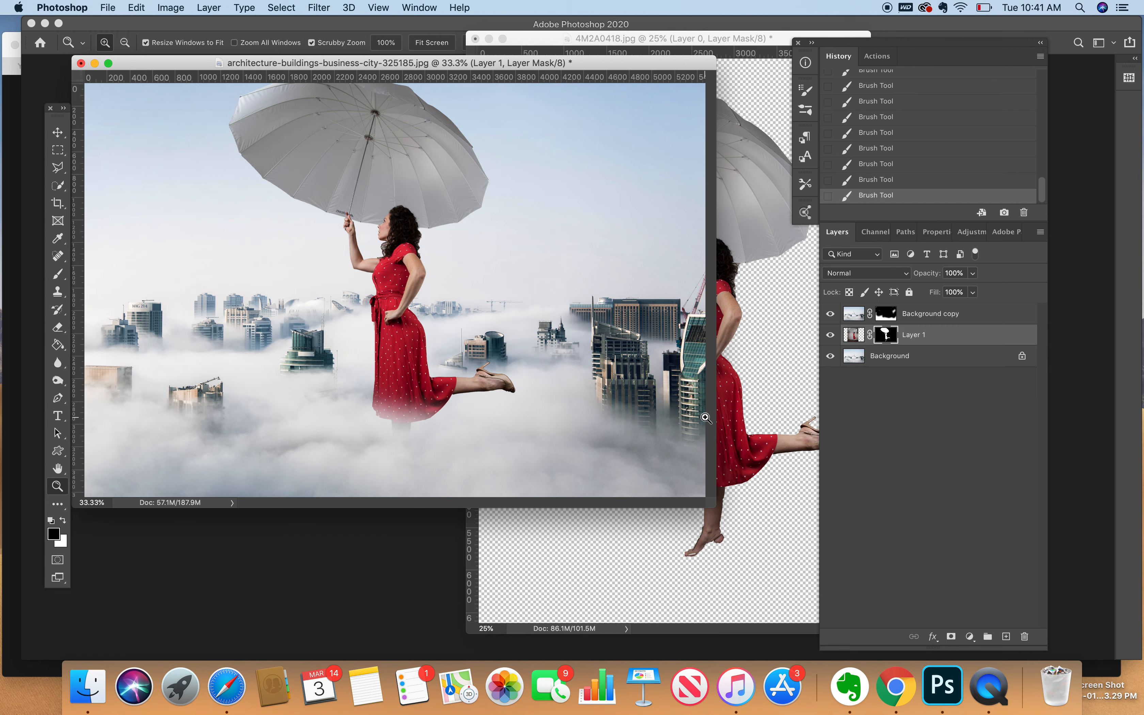
pyautogui.moveTo(740, 526); pyautogui.dragTo(785, 599)
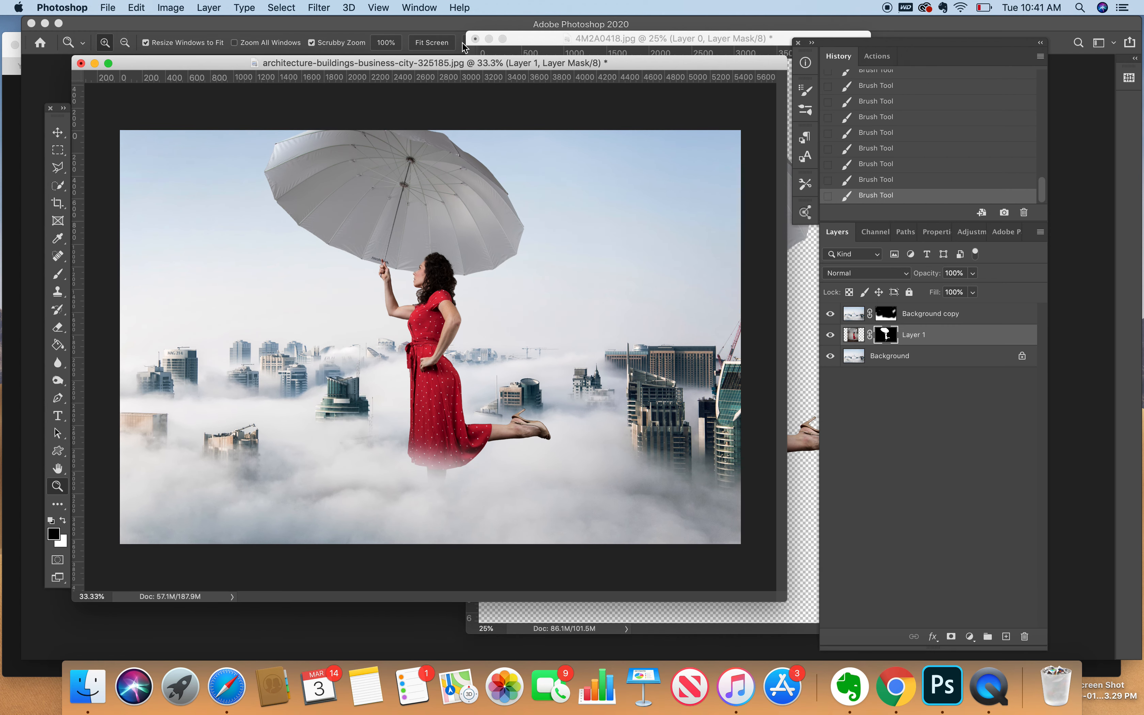
pyautogui.click(209, 6)
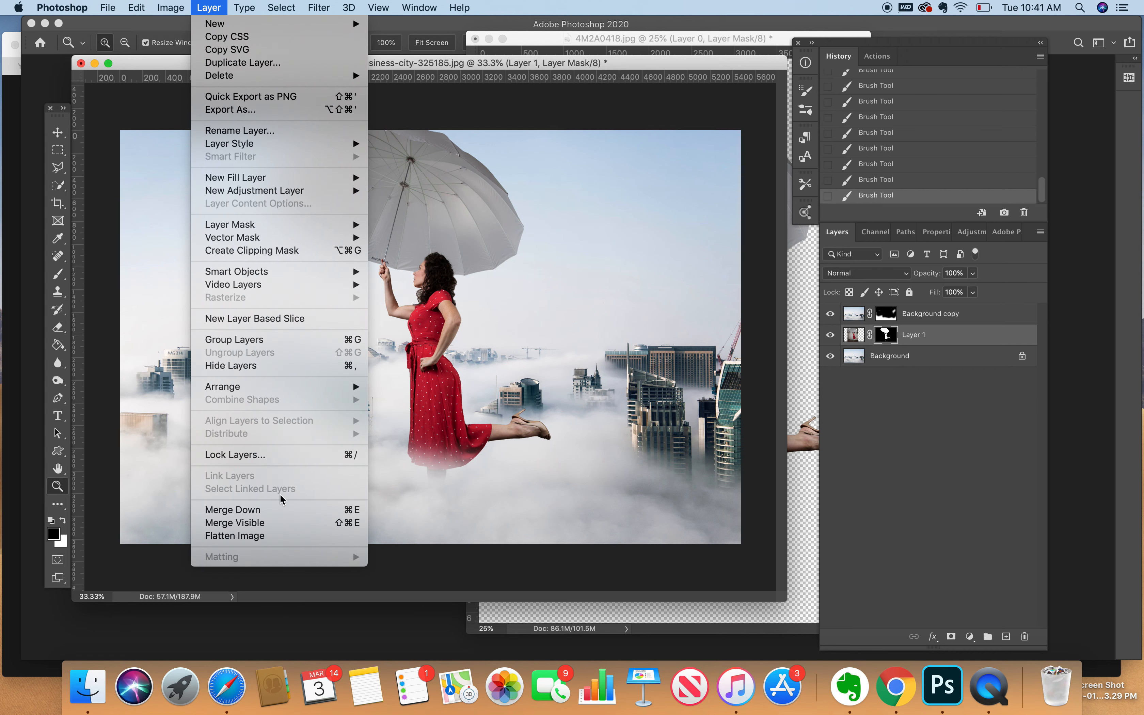
pyautogui.click(278, 545)
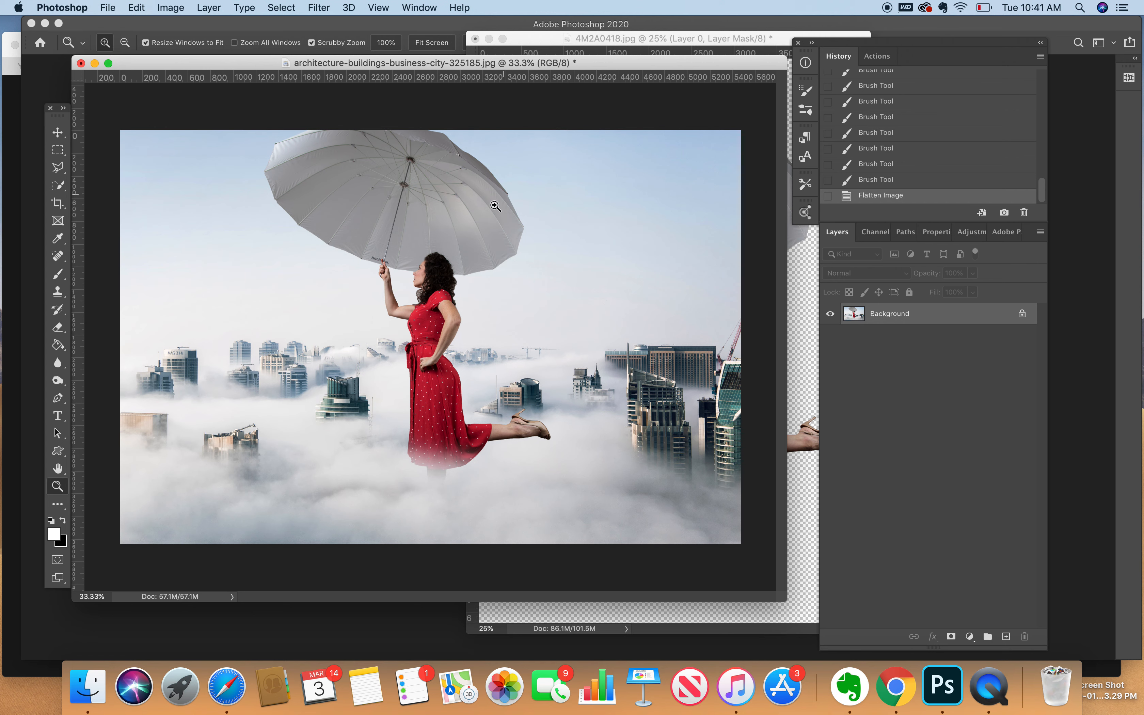
# Step: Add a linear white-to-transparent Gradient fill layer with an angle of 86.83° and a scale of 133%
pyautogui.click(54, 534)
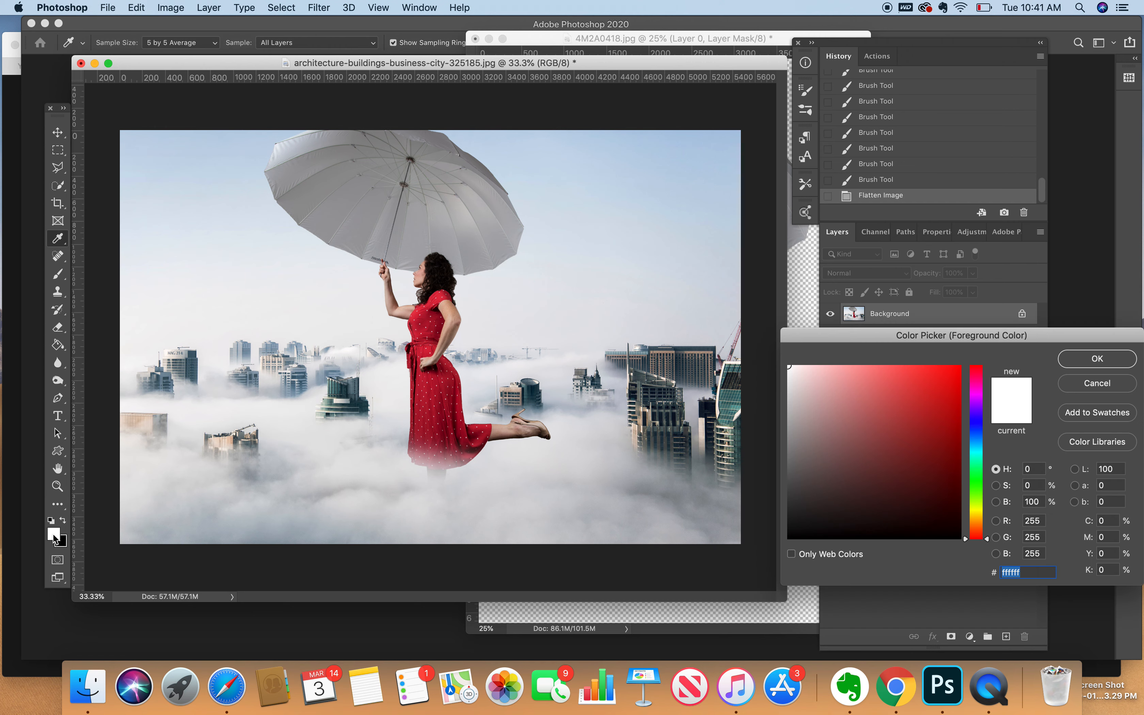
pyautogui.click(1123, 358)
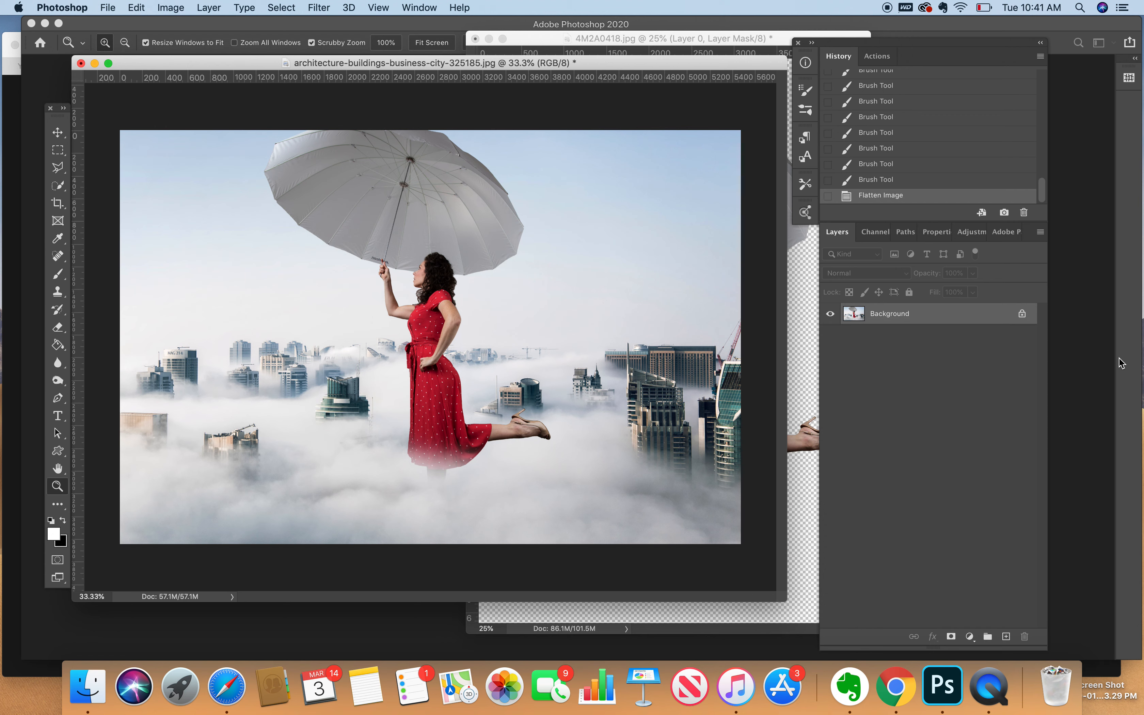
pyautogui.click(969, 637)
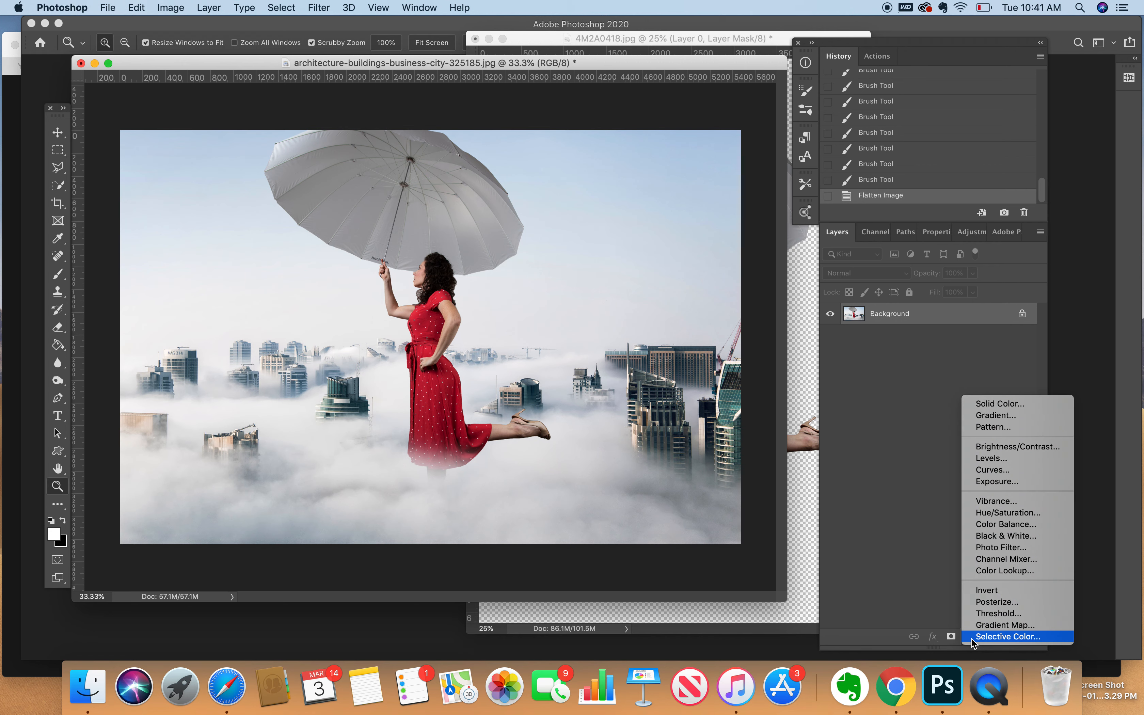
pyautogui.click(998, 416)
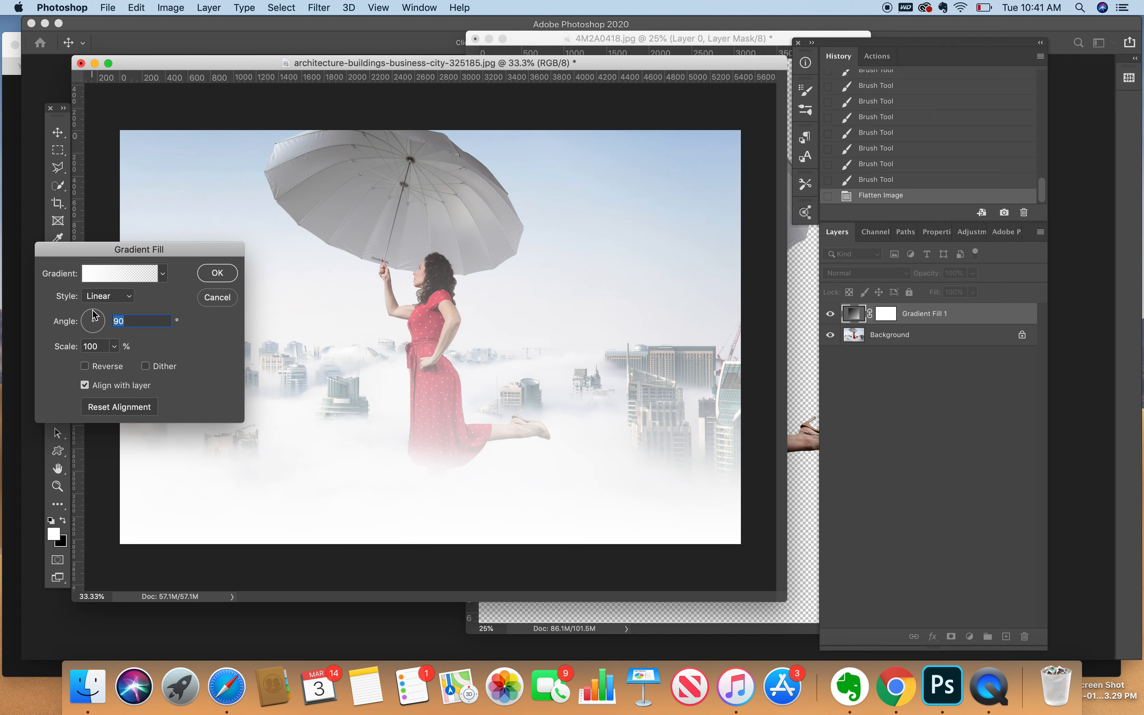
pyautogui.moveTo(94, 315)
pyautogui.mouseDown()
pyautogui.moveTo(102, 322)
pyautogui.moveTo(92, 331)
pyautogui.moveTo(104, 326)
pyautogui.mouseUp()
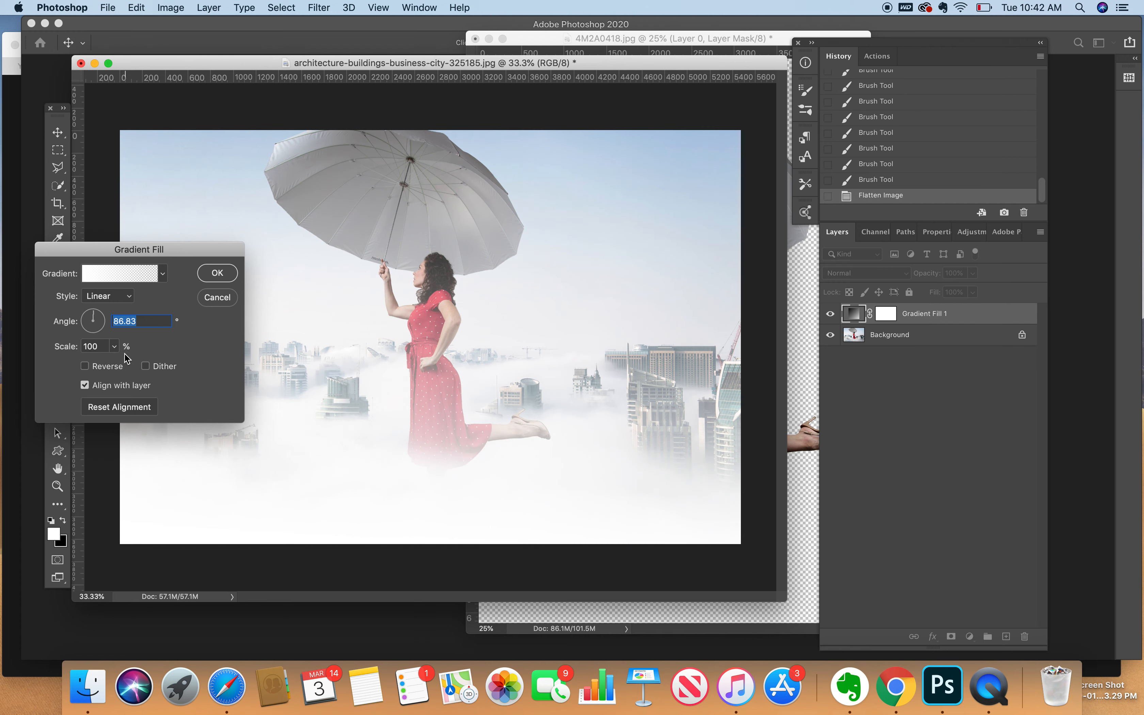
pyautogui.click(114, 347)
pyautogui.moveTo(126, 366); pyautogui.dragTo(117, 365)
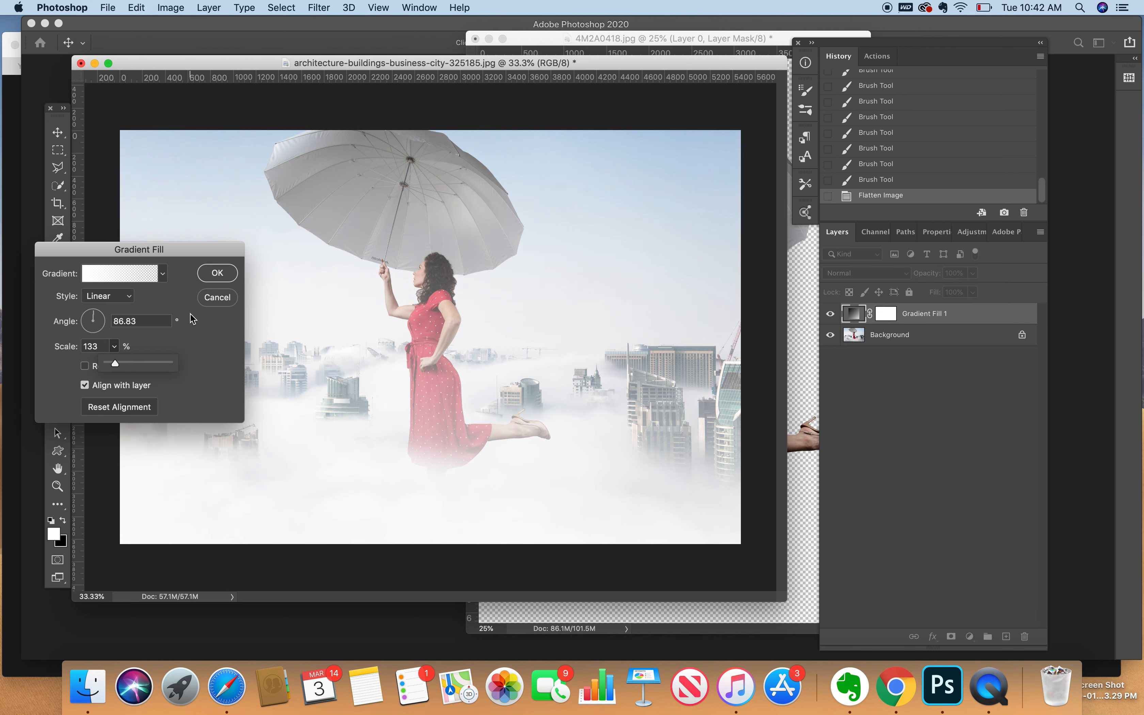
pyautogui.click(204, 274)
pyautogui.click(204, 275)
# Step: Paint black on Gradient Fill 1's mask with a soft size 1000 brush to uncover the woman, the buildings and the sky
pyautogui.click(885, 314)
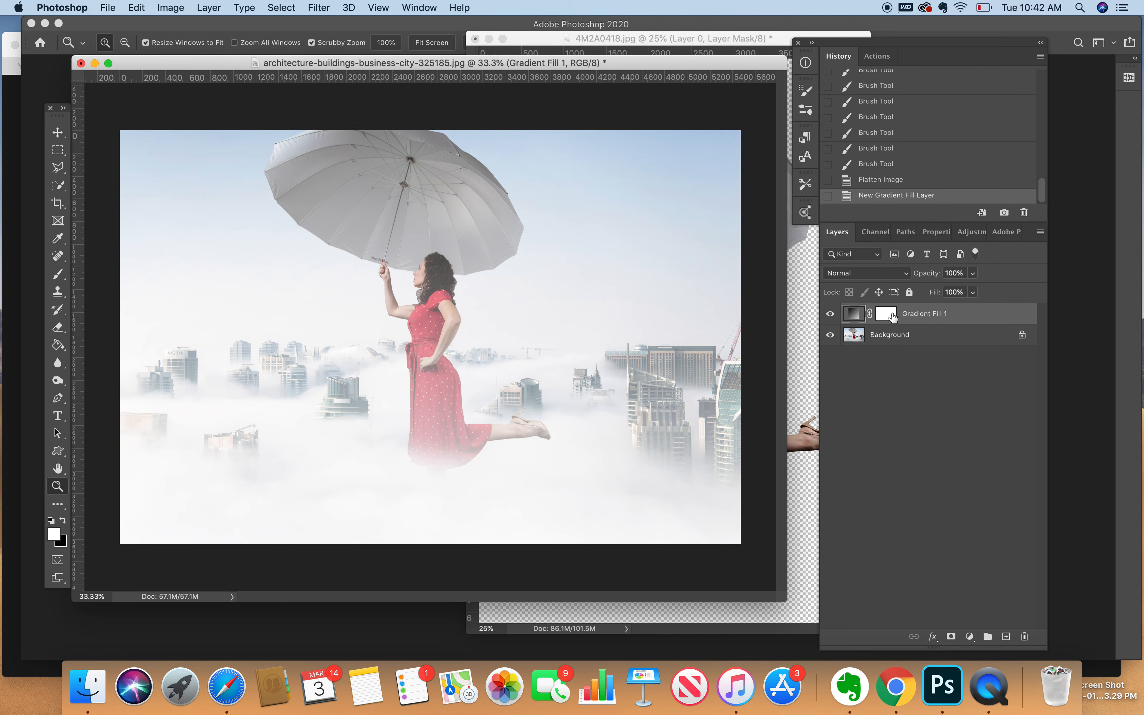
pyautogui.press('x')
pyautogui.press('b')
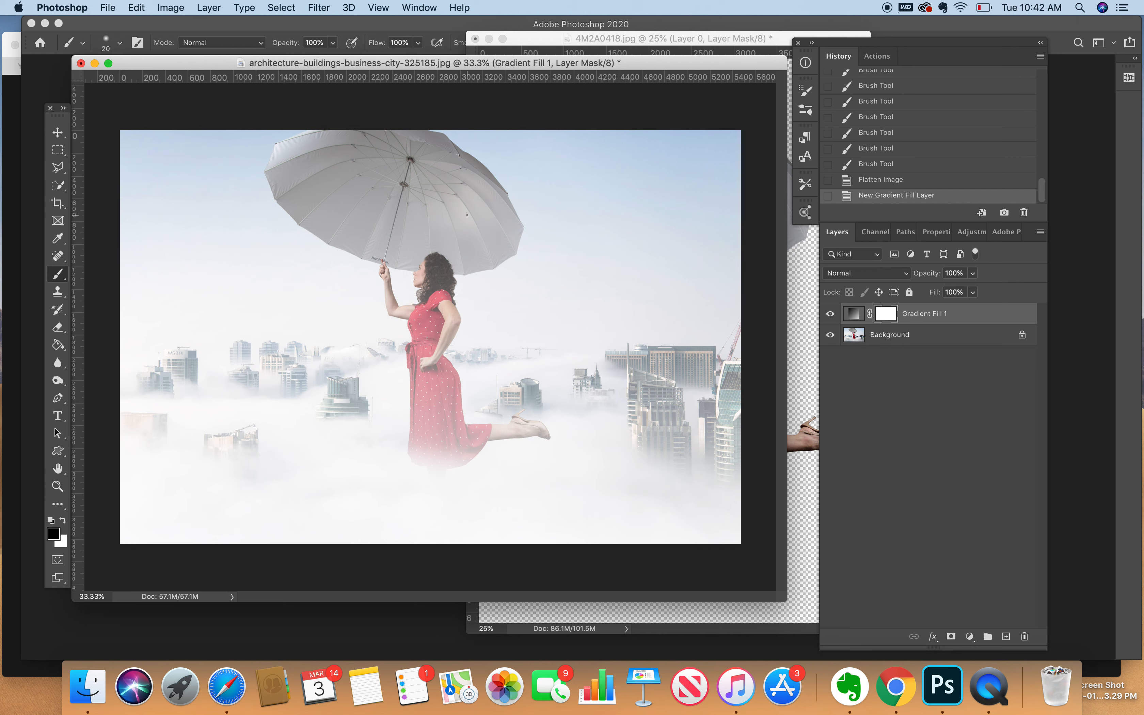
pyautogui.press(']')
pyautogui.press(']')
pyautogui.press(']')
pyautogui.press(']')
pyautogui.press(']')
pyautogui.press(']')
pyautogui.press(']')
pyautogui.press(']')
pyautogui.press(']')
pyautogui.press(']')
pyautogui.press(']')
pyautogui.press(']')
pyautogui.press(']')
pyautogui.press(']')
pyautogui.press(']')
pyautogui.press(']')
pyautogui.press(']')
pyautogui.moveTo(165, 403); pyautogui.dragTo(265, 428)
pyautogui.moveTo(246, 428)
pyautogui.mouseDown()
pyautogui.moveTo(292, 432)
pyautogui.moveTo(338, 366)
pyautogui.moveTo(364, 384)
pyautogui.moveTo(358, 334)
pyautogui.moveTo(393, 356)
pyautogui.moveTo(450, 346)
pyautogui.moveTo(409, 292)
pyautogui.mouseUp()
pyautogui.moveTo(495, 374)
pyautogui.mouseDown()
pyautogui.moveTo(509, 400)
pyautogui.moveTo(487, 397)
pyautogui.moveTo(569, 403)
pyautogui.moveTo(672, 402)
pyautogui.moveTo(650, 391)
pyautogui.moveTo(719, 383)
pyautogui.moveTo(631, 365)
pyautogui.mouseUp()
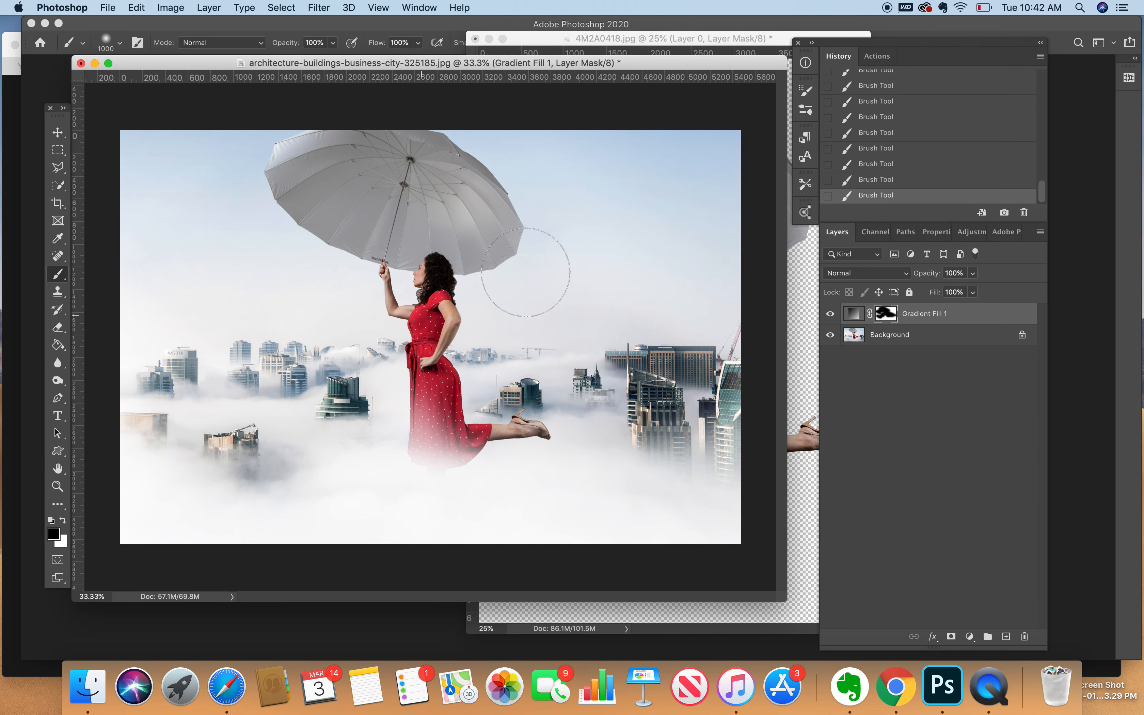
pyautogui.moveTo(523, 268)
pyautogui.mouseDown()
pyautogui.moveTo(684, 332)
pyautogui.moveTo(638, 357)
pyautogui.moveTo(648, 294)
pyautogui.mouseUp()
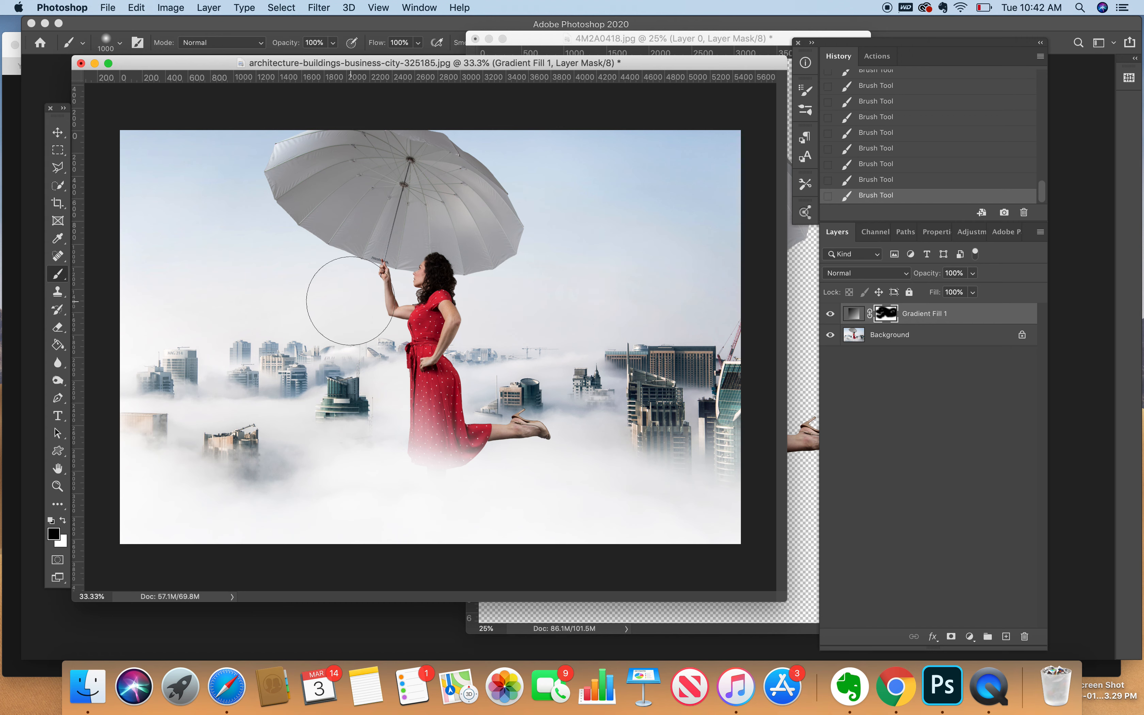
# Step: Lower the brush to 29% opacity and 14% flow, and make white the foreground colour
pyautogui.click(333, 43)
pyautogui.moveTo(333, 45); pyautogui.dragTo(303, 66)
pyautogui.click(418, 49)
pyautogui.moveTo(418, 58); pyautogui.dragTo(364, 62)
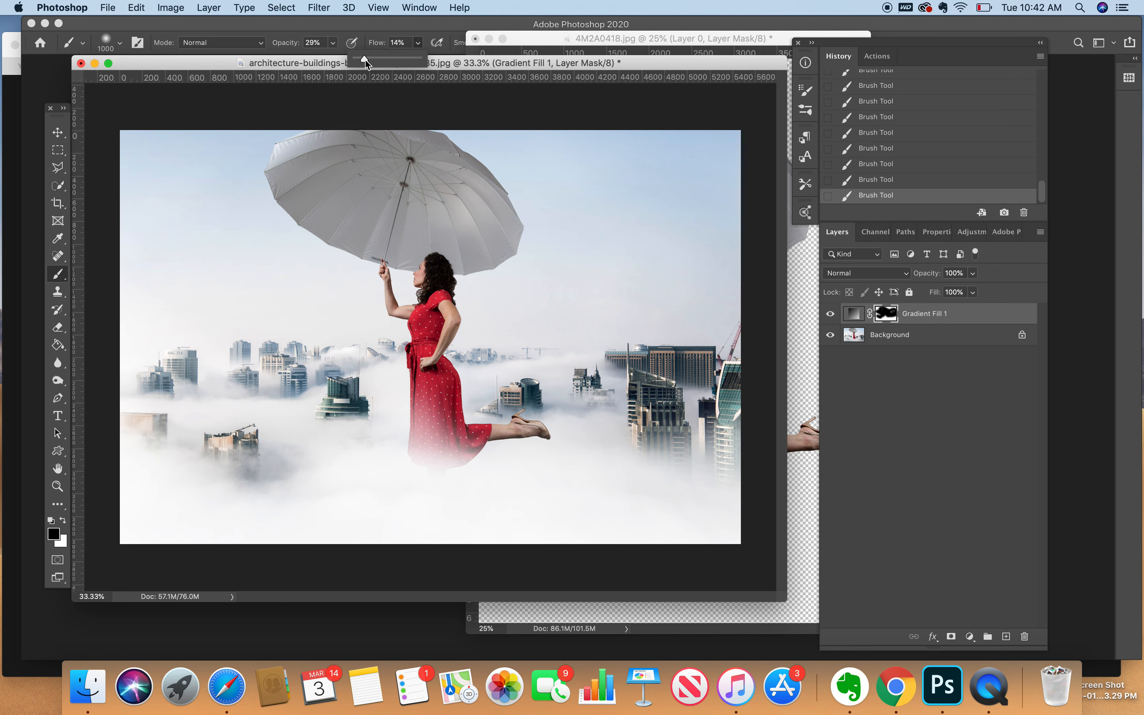
pyautogui.press('x')
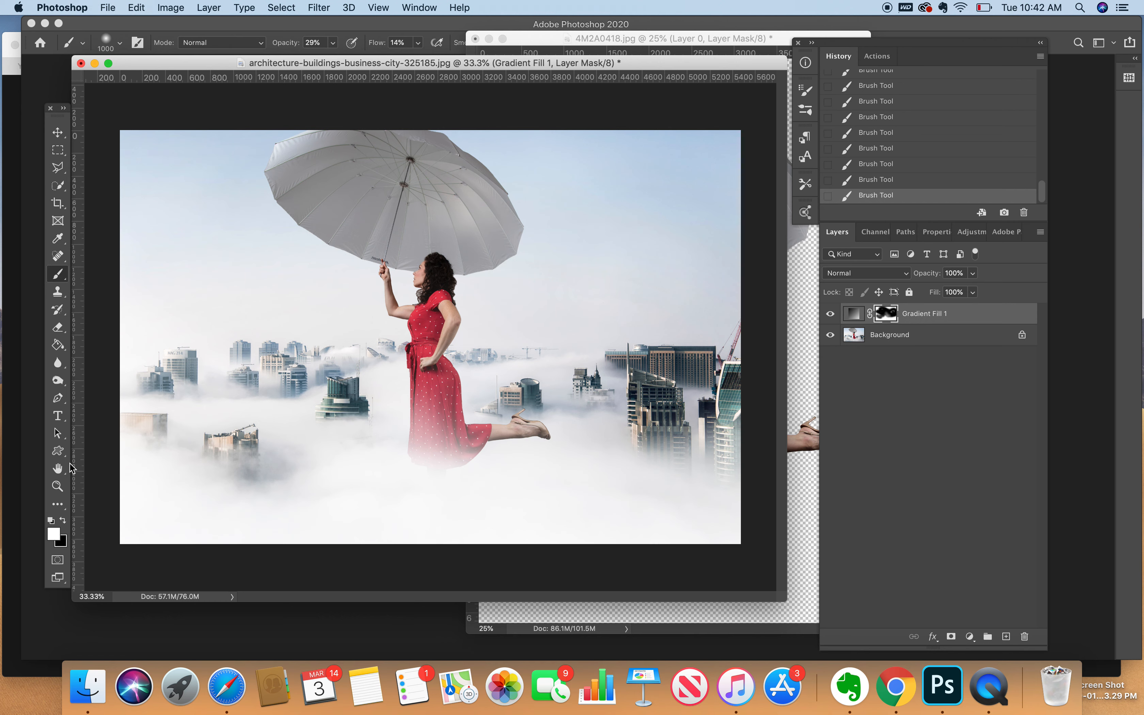
pyautogui.click(54, 533)
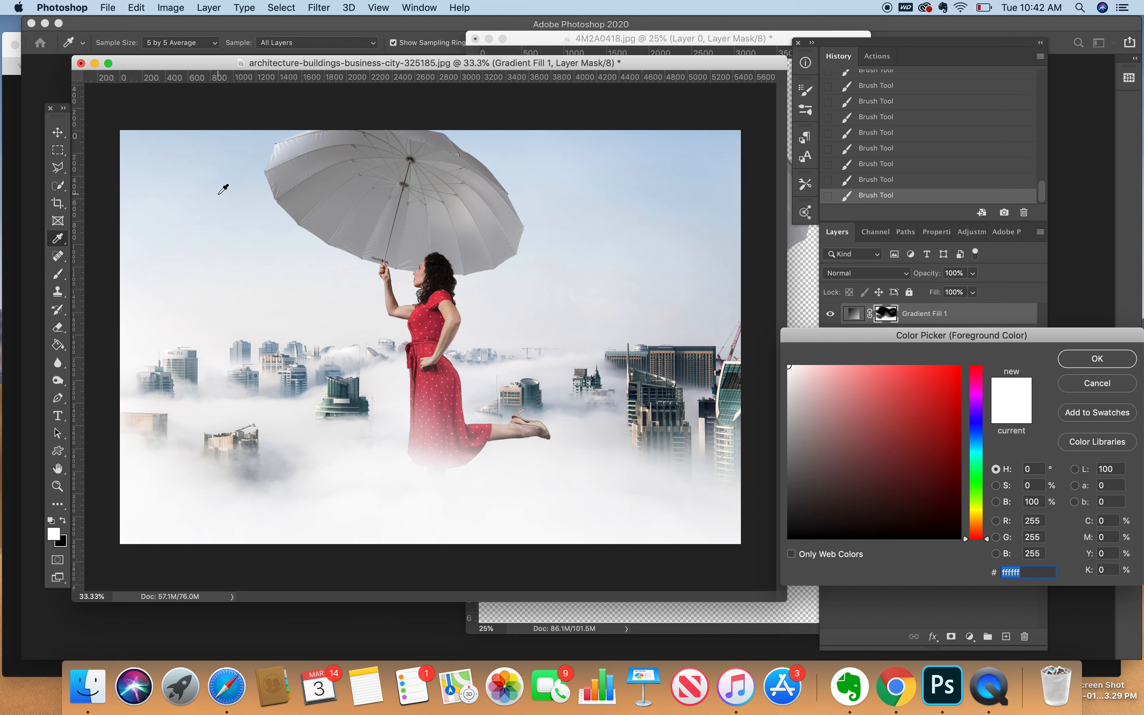
pyautogui.write('3f3f3f')
pyautogui.write('222222')
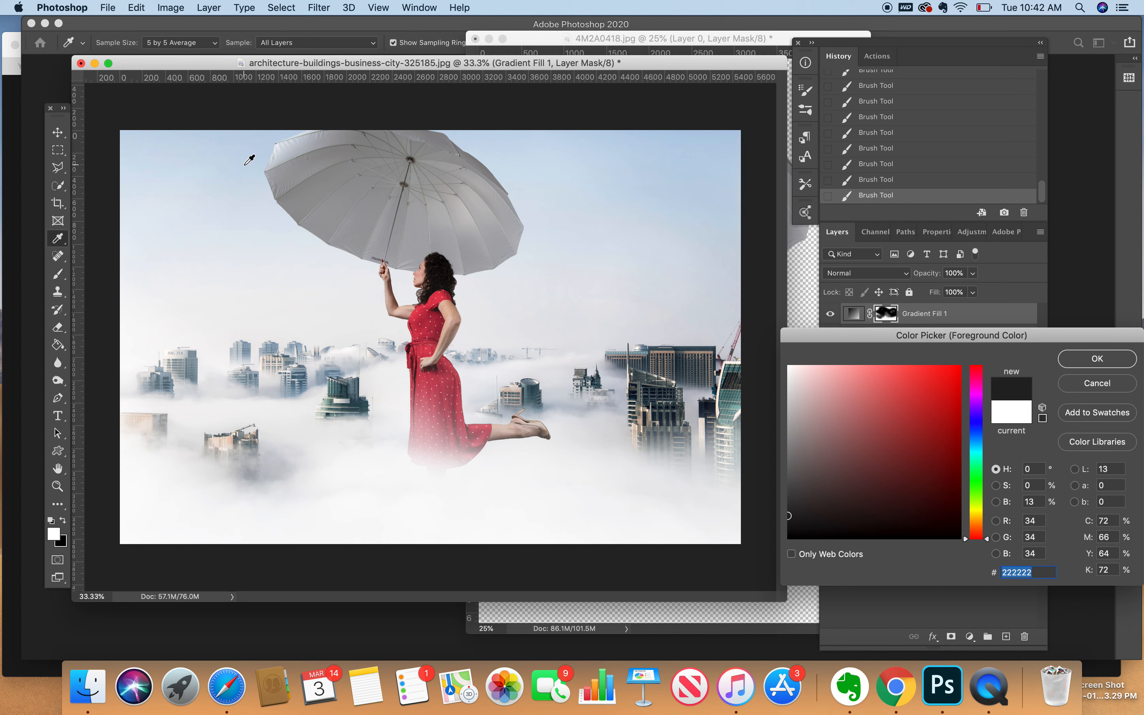
pyautogui.click(1113, 385)
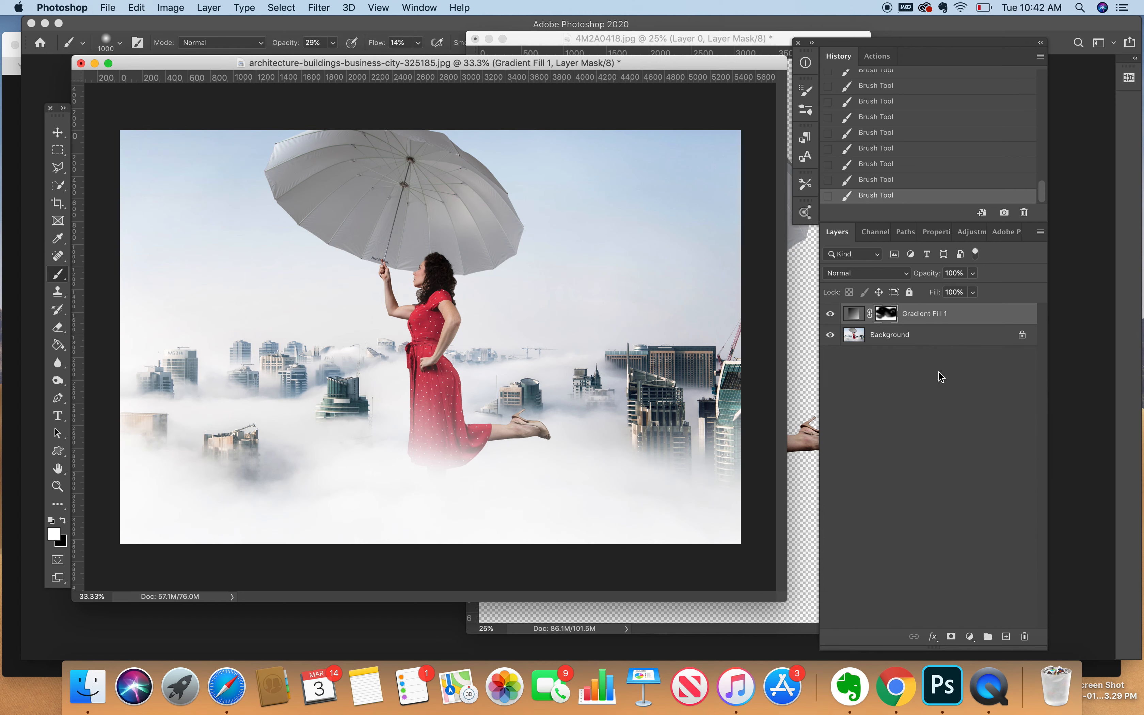
# Step: Select the Background layer and set the foreground colour to pale blue c9dae9, sampled from the sky beside the umbrella
pyautogui.click(910, 336)
pyautogui.click(53, 533)
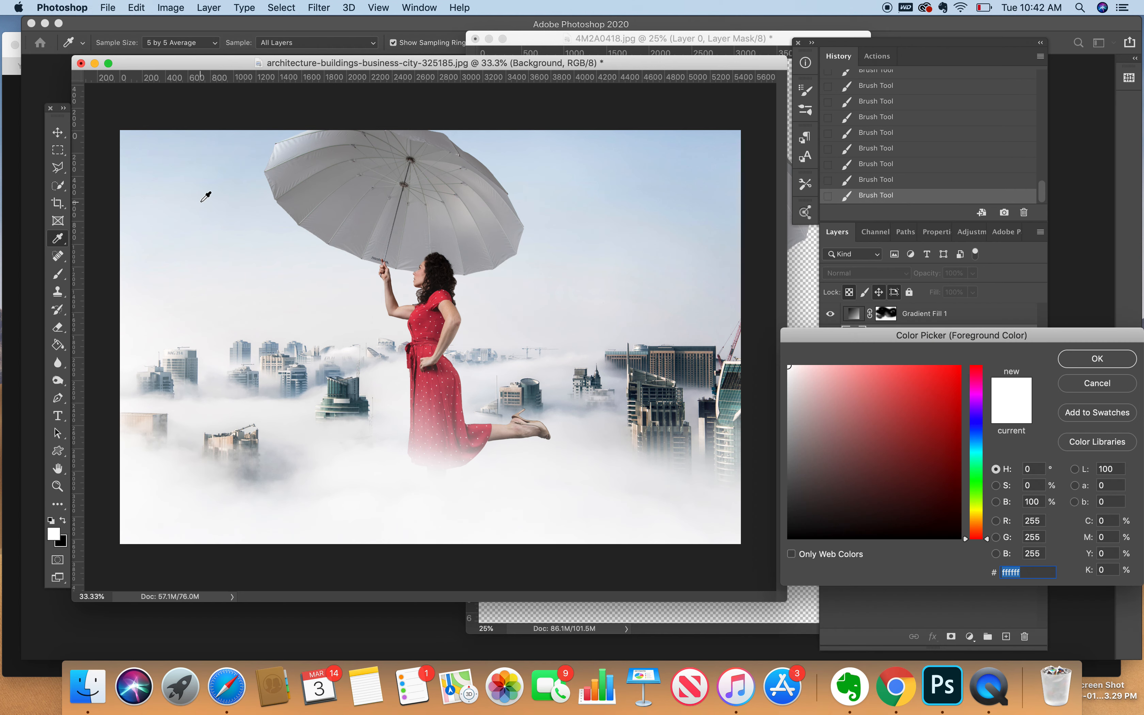
pyautogui.click(232, 163)
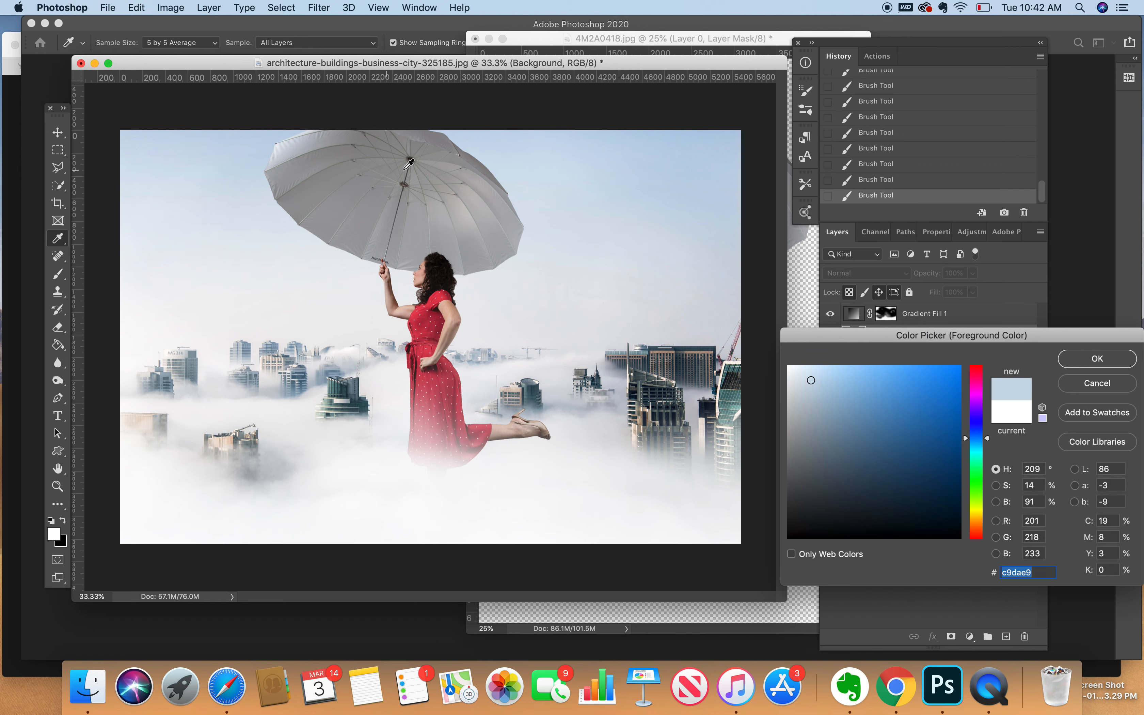
pyautogui.click(1087, 359)
# Step: Add a linear pale-blue-to-transparent Gradient fill layer above the Background, with an angle of -93.88° and a scale of 671%
pyautogui.click(982, 634)
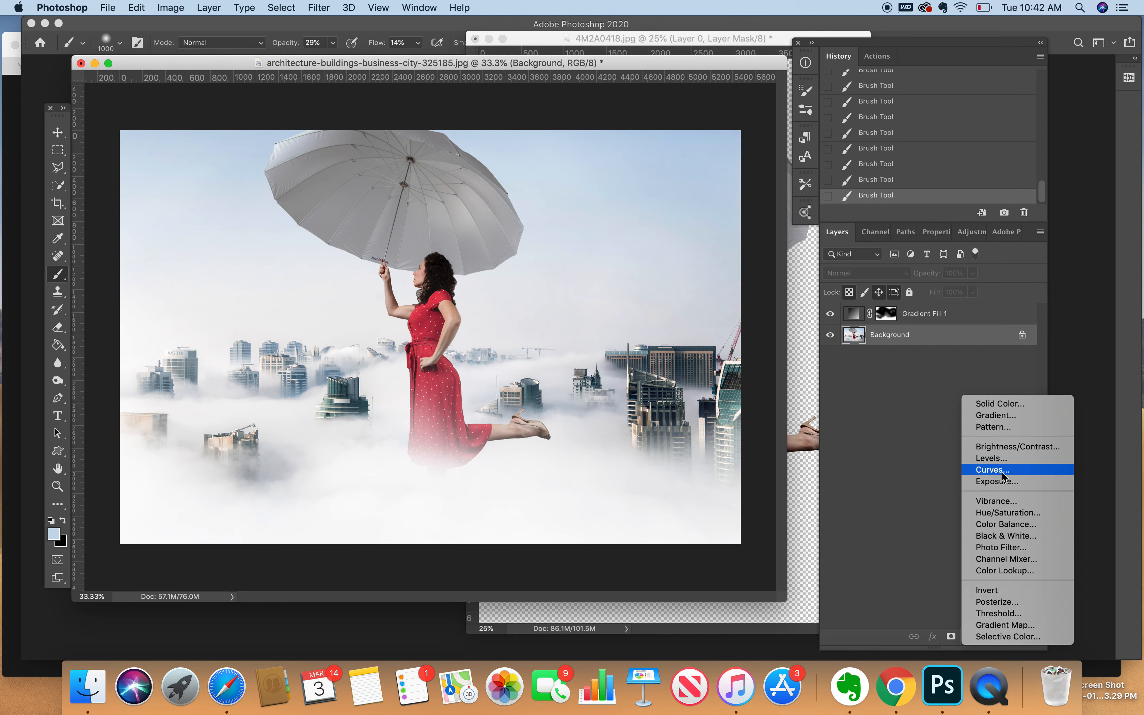
pyautogui.click(994, 416)
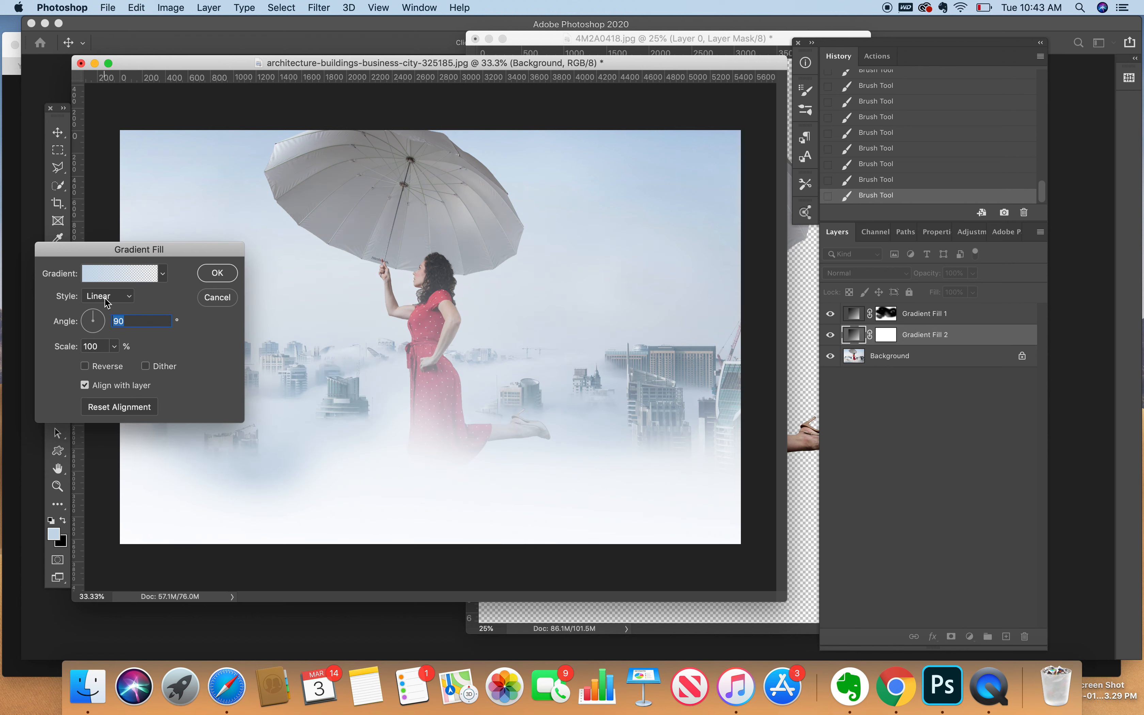
pyautogui.click(105, 297)
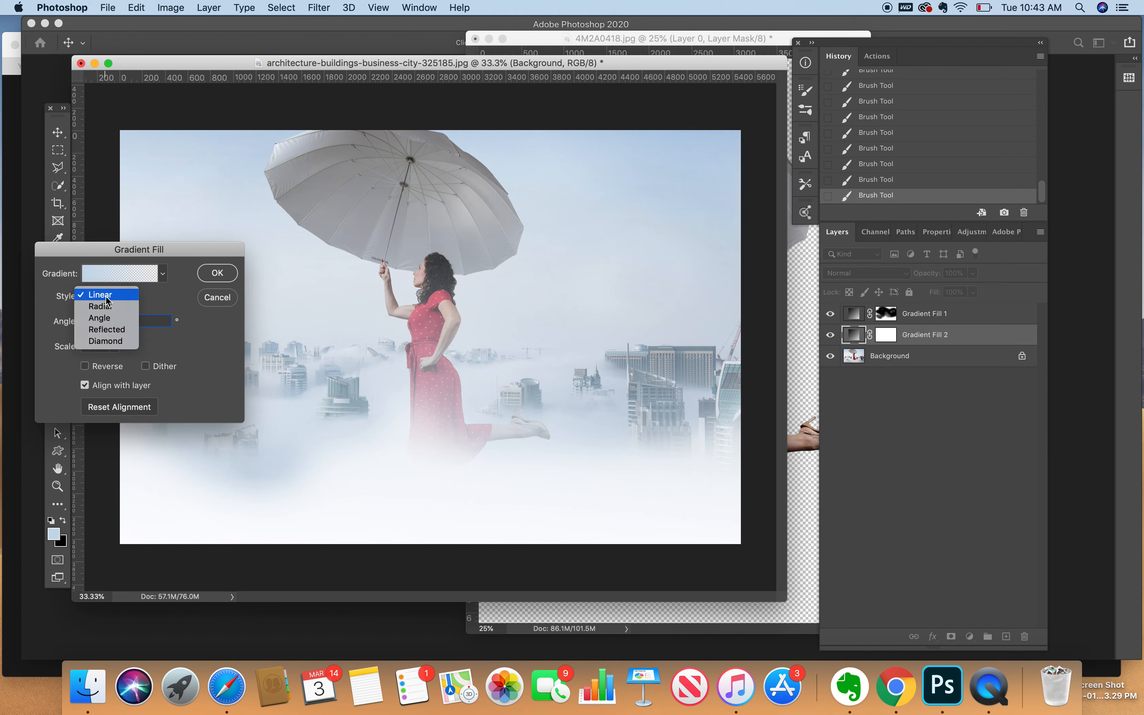
pyautogui.click(106, 296)
pyautogui.moveTo(95, 317); pyautogui.dragTo(93, 337)
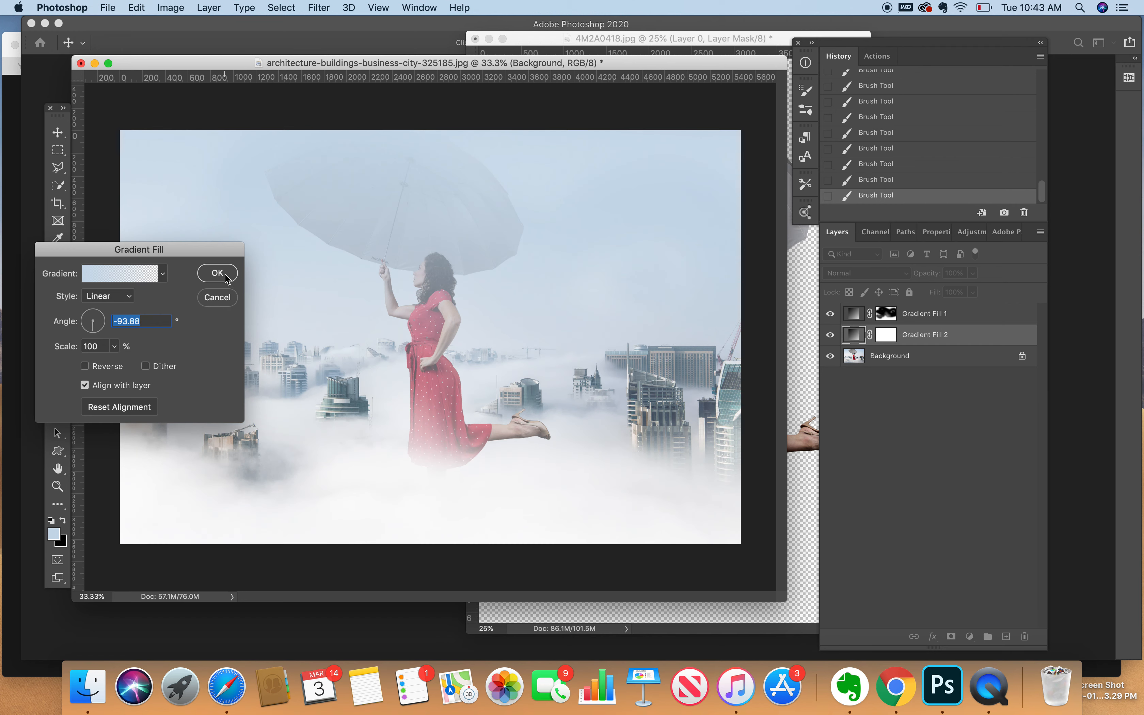
pyautogui.click(114, 346)
pyautogui.moveTo(124, 360); pyautogui.dragTo(148, 362)
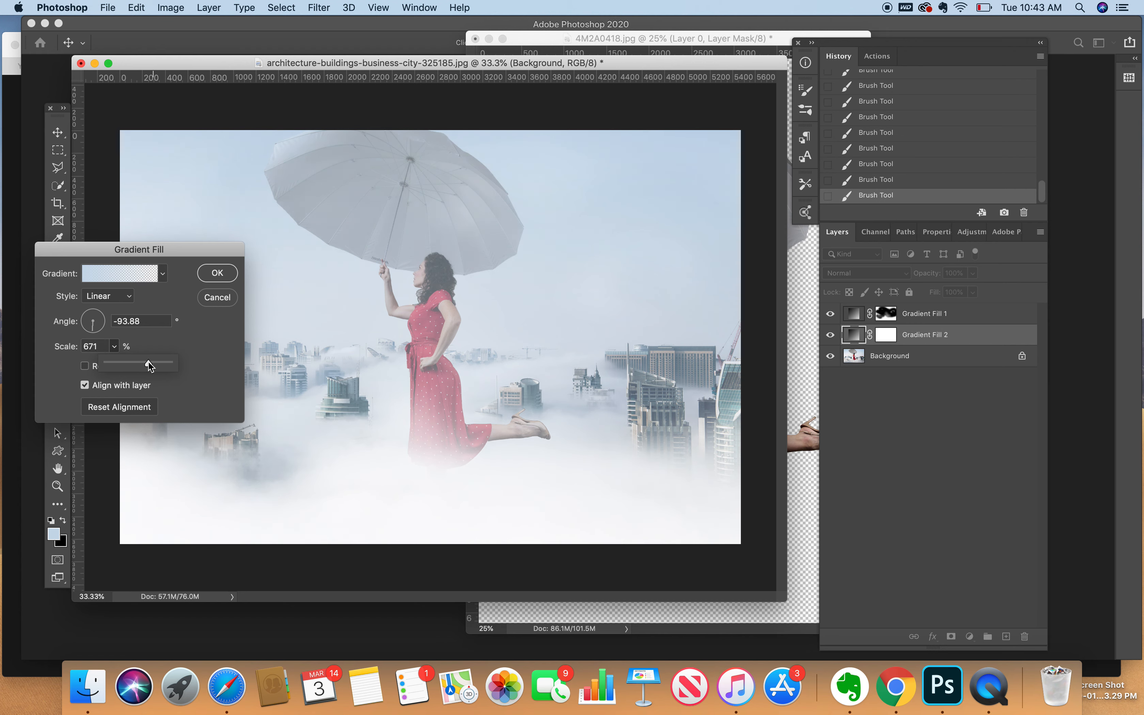
pyautogui.click(222, 273)
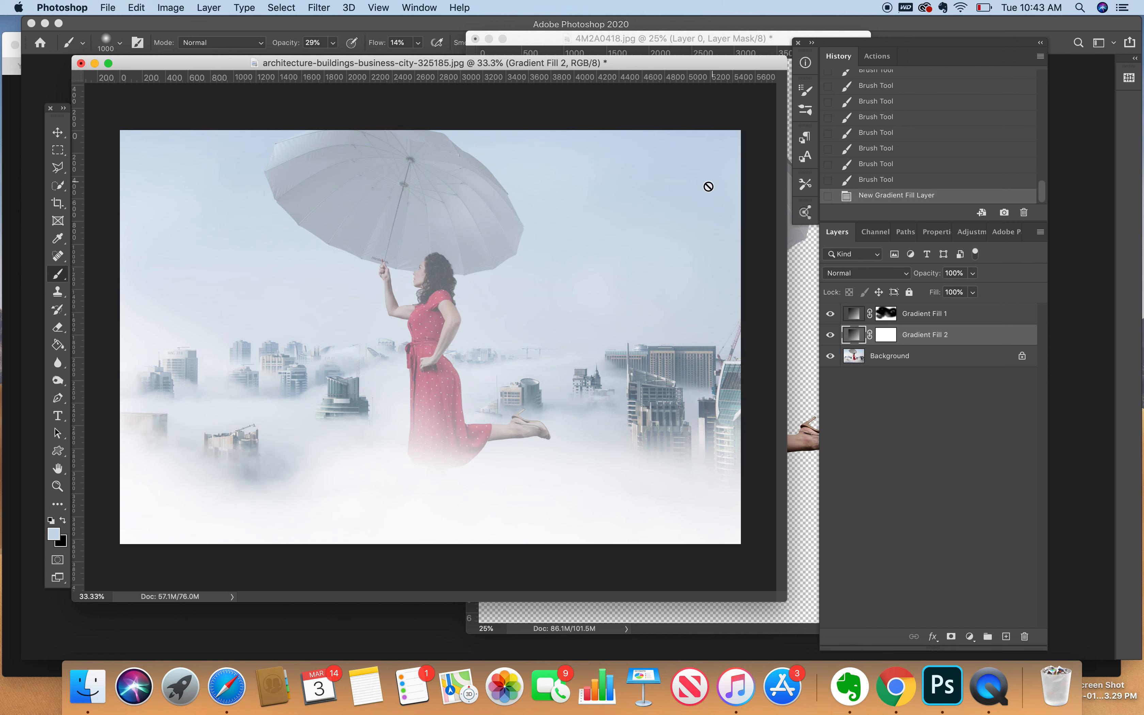
# Step: Paint faint strokes over the umbrella on Gradient Fill 2's mask with a size 700 brush, first in black and then in white
pyautogui.click(887, 335)
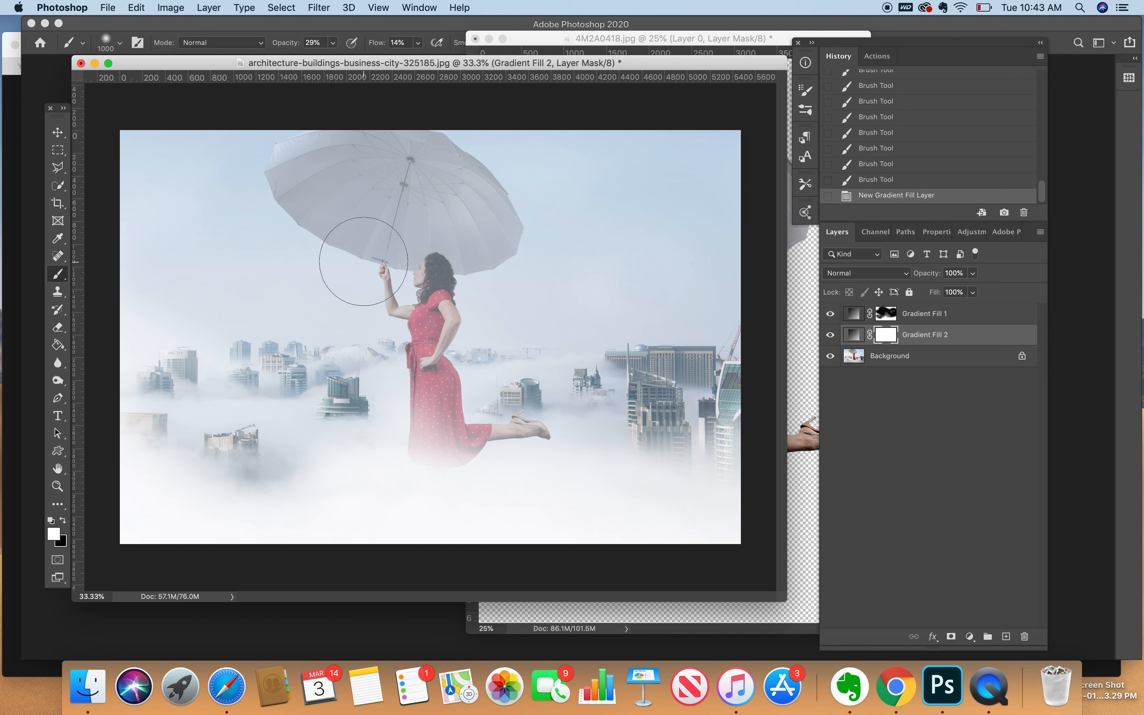
pyautogui.press('[')
pyautogui.press('[')
pyautogui.press('[')
pyautogui.press('x')
pyautogui.moveTo(400, 246); pyautogui.dragTo(370, 205)
pyautogui.press('x')
pyautogui.click(333, 194)
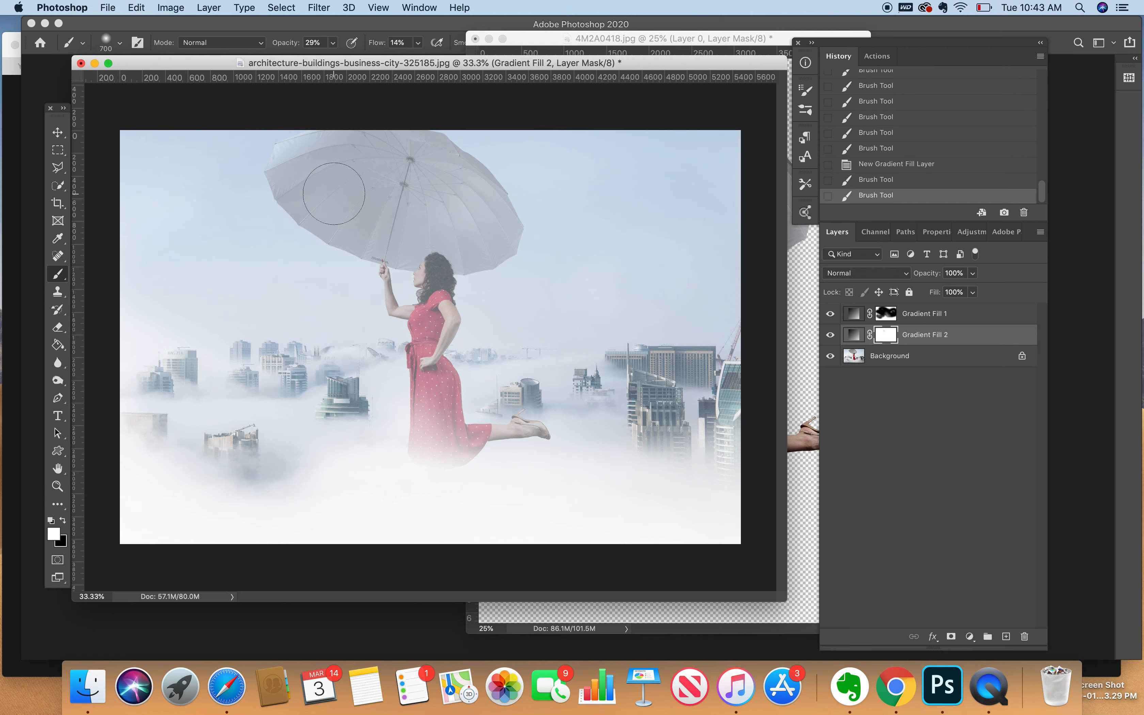
pyautogui.click(401, 212)
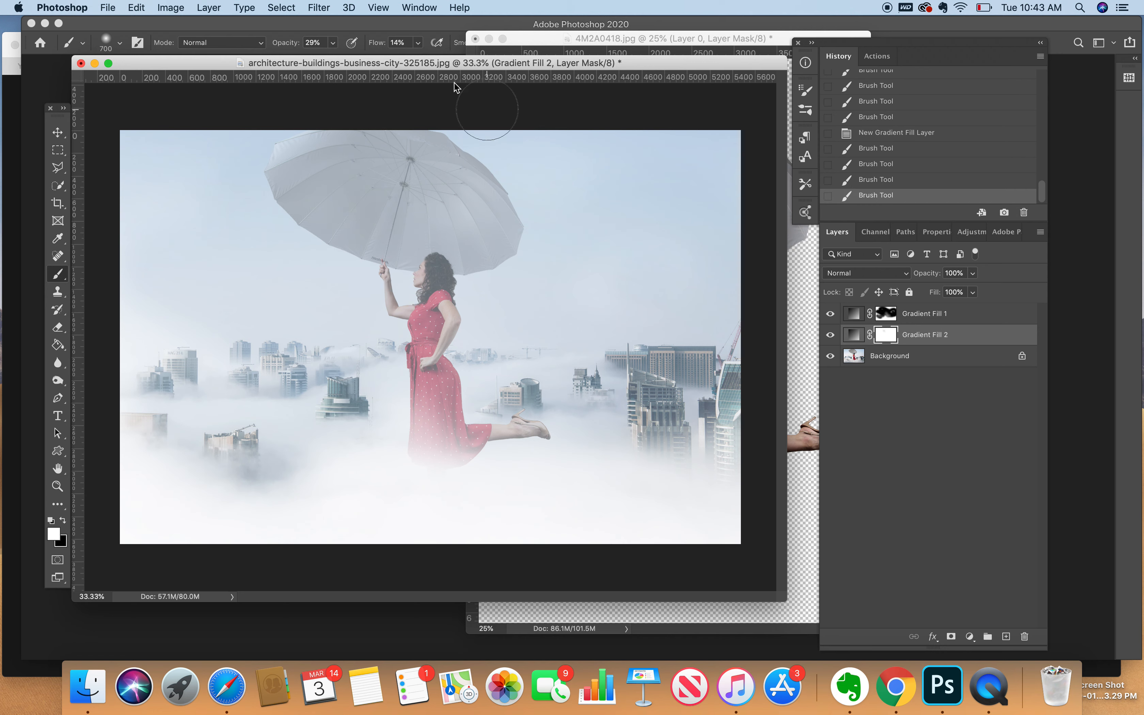
# Step: Paint black over the woman's body, leg and raised arm on Gradient Fill 2's mask with a size 300 brush at 56% opacity and 68% flow
pyautogui.click(333, 42)
pyautogui.moveTo(337, 56); pyautogui.dragTo(352, 58)
pyautogui.click(417, 42)
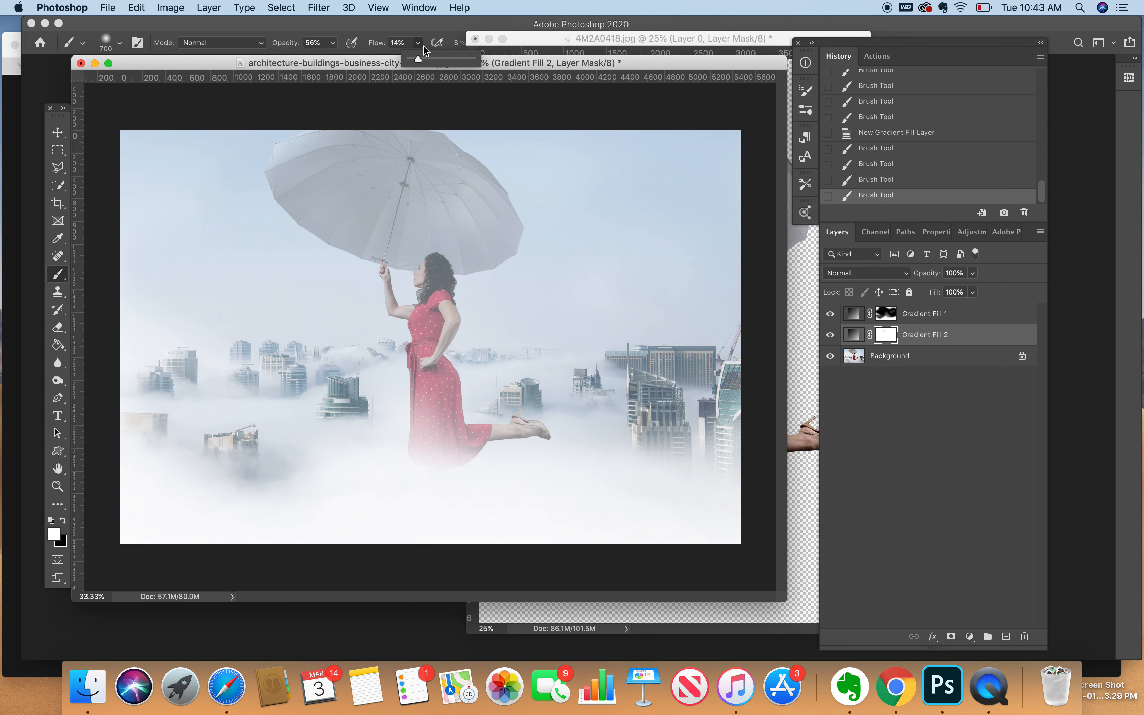
pyautogui.moveTo(434, 58); pyautogui.dragTo(455, 59)
pyautogui.click(427, 300)
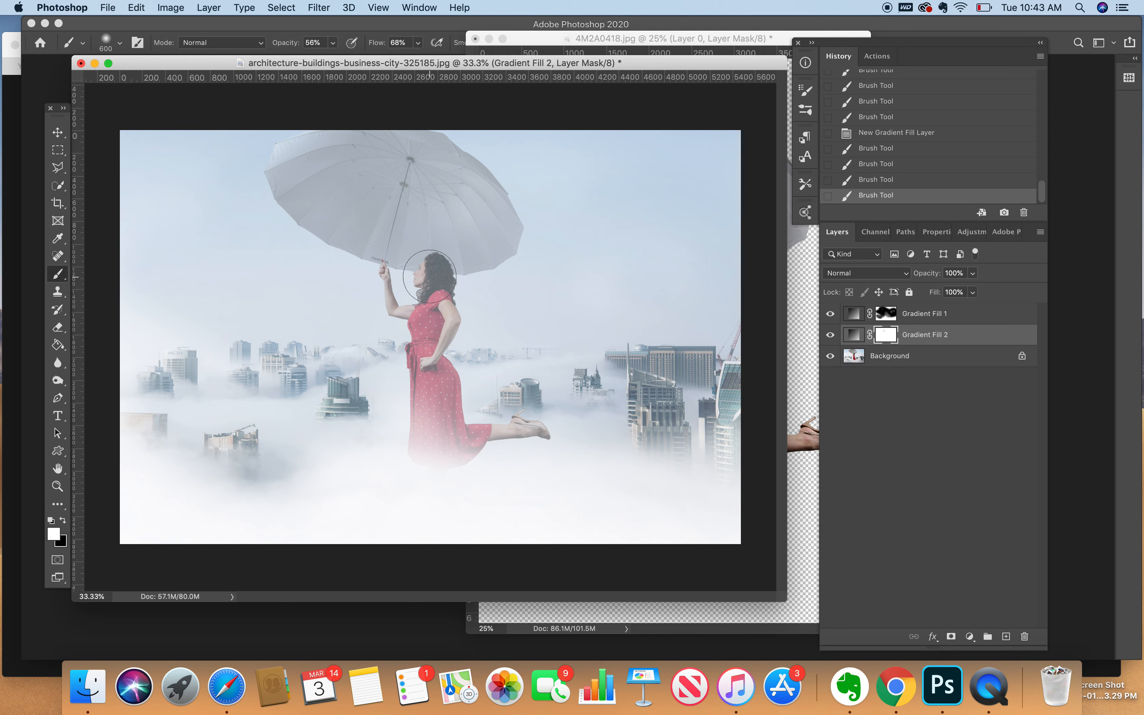
pyautogui.press('[')
pyautogui.press('[')
pyautogui.press('[')
pyautogui.press('[')
pyautogui.press('x')
pyautogui.click(435, 272)
pyautogui.moveTo(434, 274)
pyautogui.mouseDown()
pyautogui.moveTo(416, 314)
pyautogui.moveTo(425, 336)
pyautogui.moveTo(431, 266)
pyautogui.moveTo(444, 275)
pyautogui.moveTo(444, 300)
pyautogui.moveTo(425, 430)
pyautogui.moveTo(438, 364)
pyautogui.moveTo(447, 394)
pyautogui.moveTo(431, 446)
pyautogui.moveTo(440, 408)
pyautogui.mouseUp()
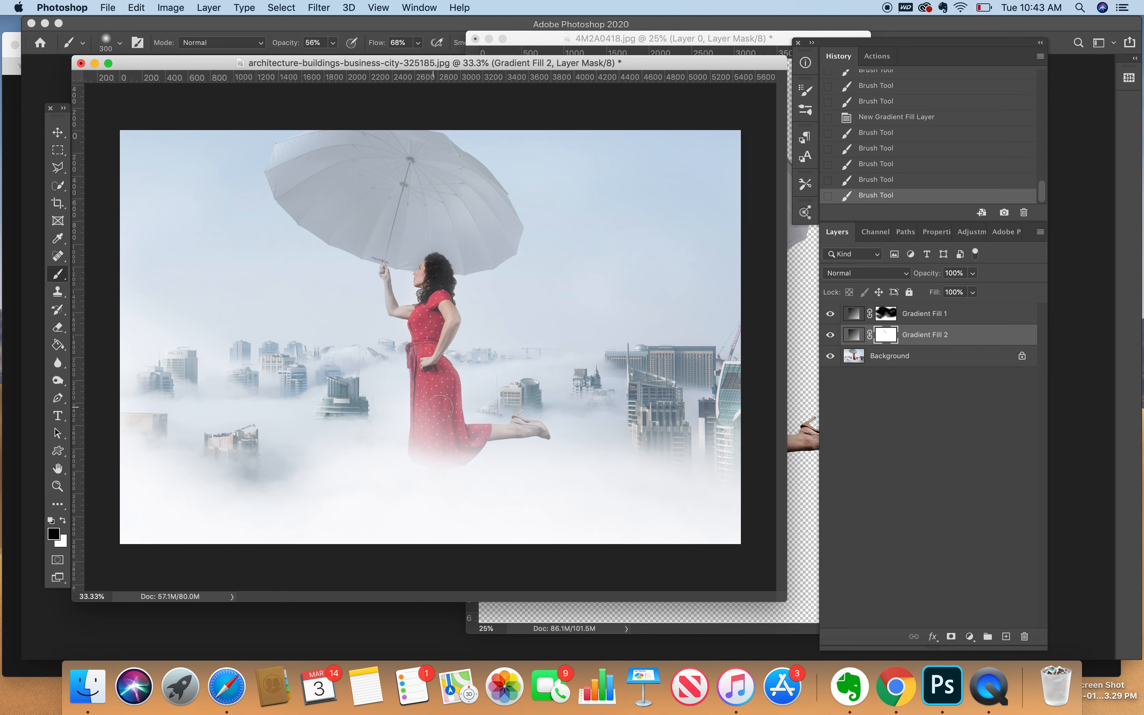
pyautogui.moveTo(456, 456)
pyautogui.mouseDown()
pyautogui.moveTo(487, 431)
pyautogui.moveTo(529, 432)
pyautogui.mouseUp()
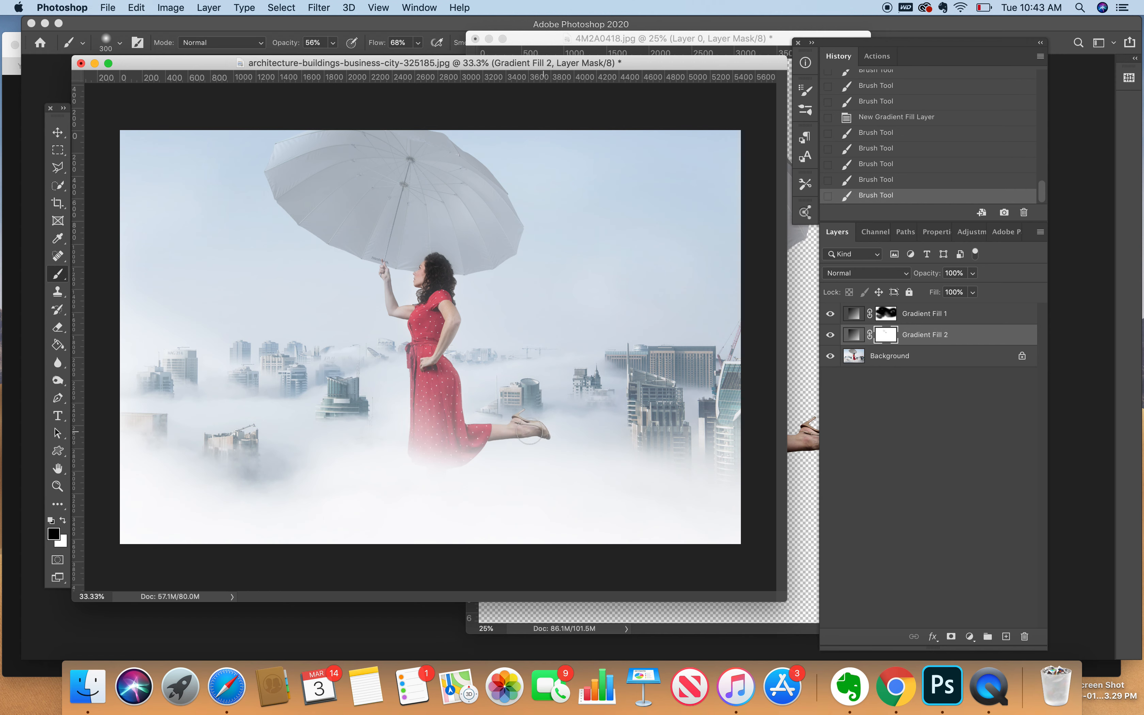
pyautogui.moveTo(421, 320)
pyautogui.mouseDown()
pyautogui.moveTo(396, 302)
pyautogui.moveTo(382, 251)
pyautogui.mouseUp()
# Step: Paint black over the umbrella and down the red dress on Gradient Fill 2's mask with a much larger brush
pyautogui.press(']')
pyautogui.press(']')
pyautogui.press(']')
pyautogui.press(']')
pyautogui.press(']')
pyautogui.press(']')
pyautogui.press(']')
pyautogui.moveTo(317, 180)
pyautogui.mouseDown()
pyautogui.moveTo(392, 227)
pyautogui.moveTo(361, 200)
pyautogui.mouseUp()
pyautogui.moveTo(366, 202)
pyautogui.mouseDown()
pyautogui.moveTo(440, 224)
pyautogui.moveTo(393, 208)
pyautogui.mouseUp()
pyautogui.moveTo(434, 326)
pyautogui.mouseDown()
pyautogui.moveTo(447, 316)
pyautogui.moveTo(437, 392)
pyautogui.moveTo(428, 359)
pyautogui.moveTo(432, 310)
pyautogui.moveTo(430, 386)
pyautogui.moveTo(446, 445)
pyautogui.moveTo(469, 441)
pyautogui.mouseUp()
# Step: Touch up the waist and skirt of the dress in black on Gradient Fill 2's mask with a size 500 brush
pyautogui.press('[')
pyautogui.press('[')
pyautogui.press('[')
pyautogui.press('[')
pyautogui.press('[')
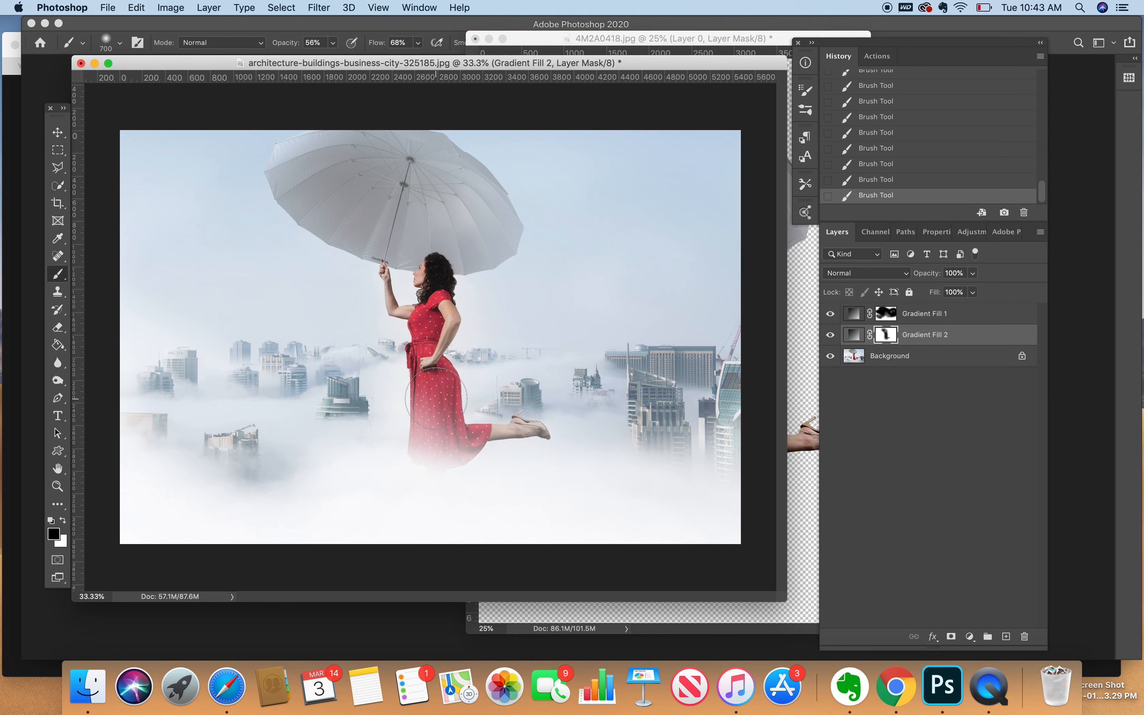
pyautogui.moveTo(436, 349)
pyautogui.mouseDown()
pyautogui.moveTo(435, 269)
pyautogui.moveTo(423, 325)
pyautogui.moveTo(396, 292)
pyautogui.moveTo(447, 371)
pyautogui.mouseUp()
# Step: Lower Gradient Fill 2's opacity to 49% and merge all visible layers into the Background
pyautogui.click(972, 292)
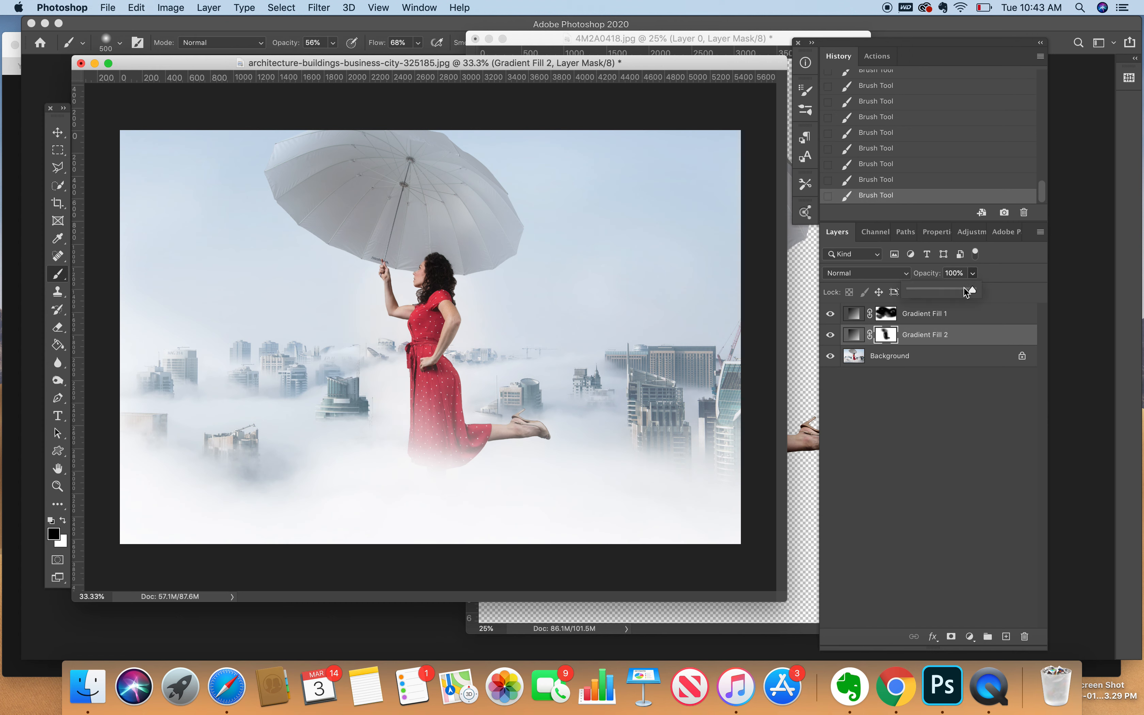
pyautogui.moveTo(949, 291); pyautogui.dragTo(941, 292)
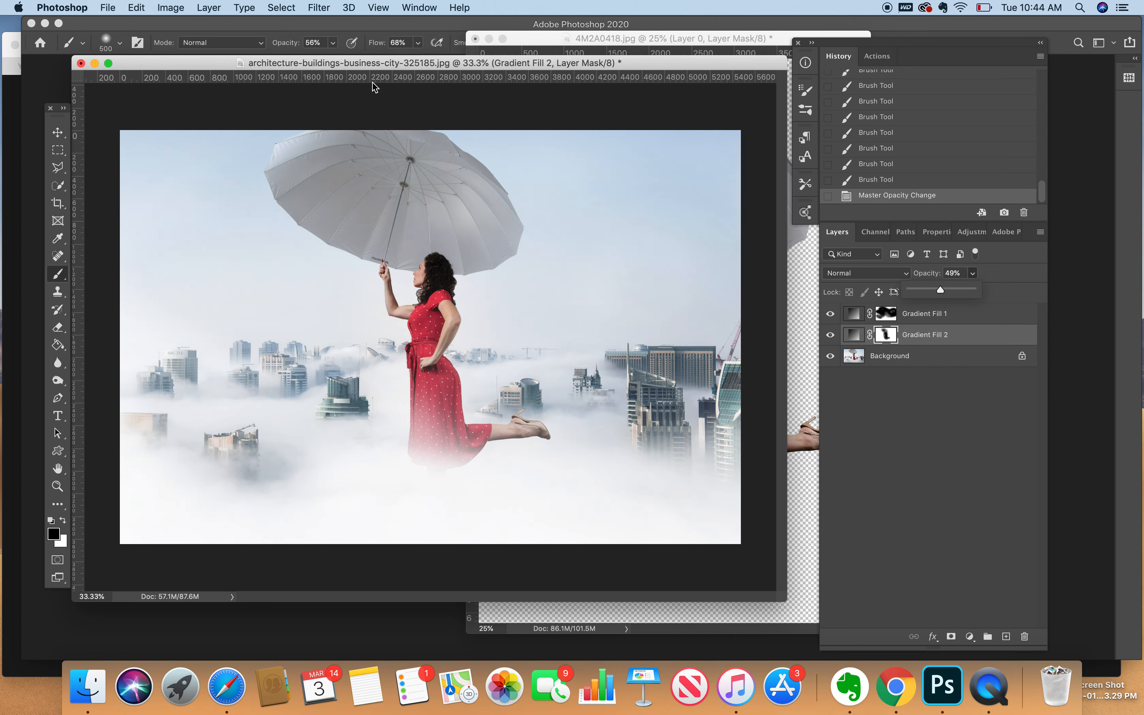
pyautogui.click(208, 7)
pyautogui.click(286, 527)
# Step: Run the Dramatic Color Base action on the merged image and flatten the resulting layer group
pyautogui.click(877, 56)
pyautogui.scroll(5, 950, 133)
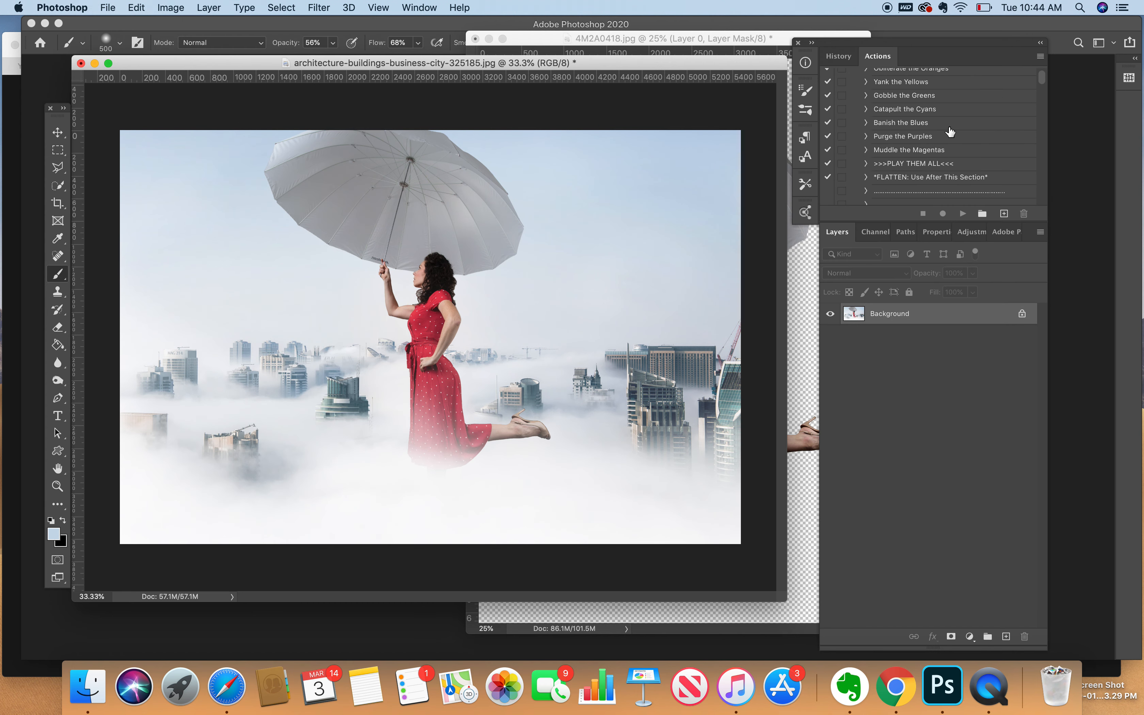
pyautogui.scroll(-10, 950, 132)
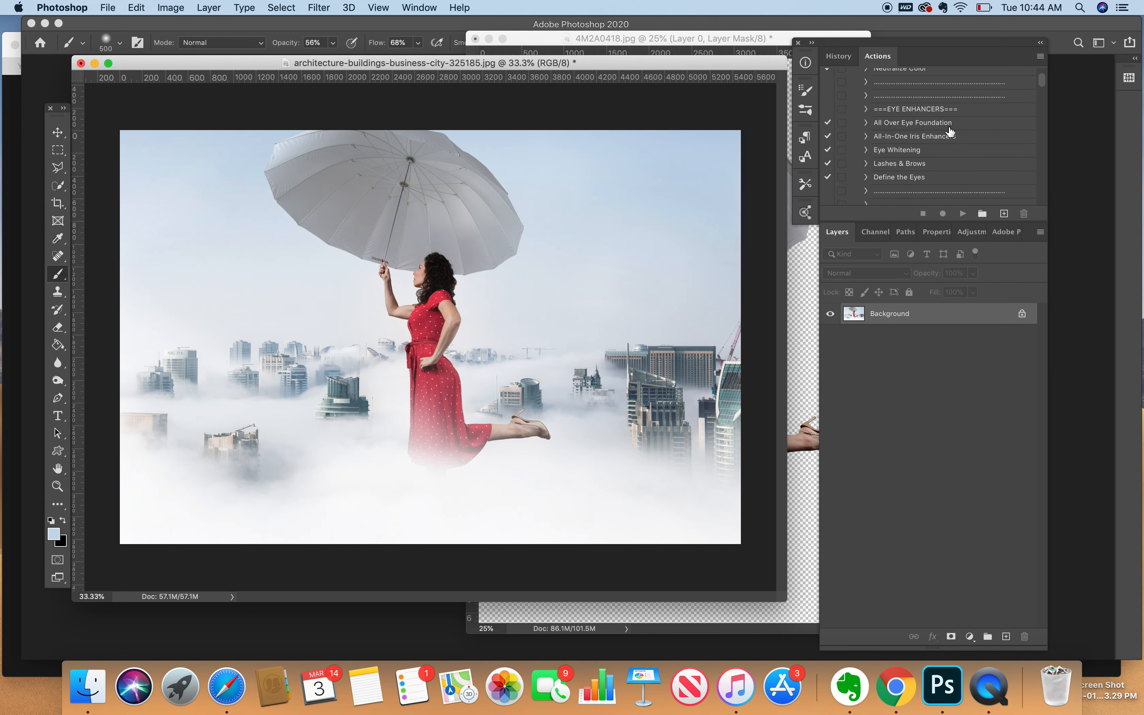
pyautogui.scroll(-8, 940, 131)
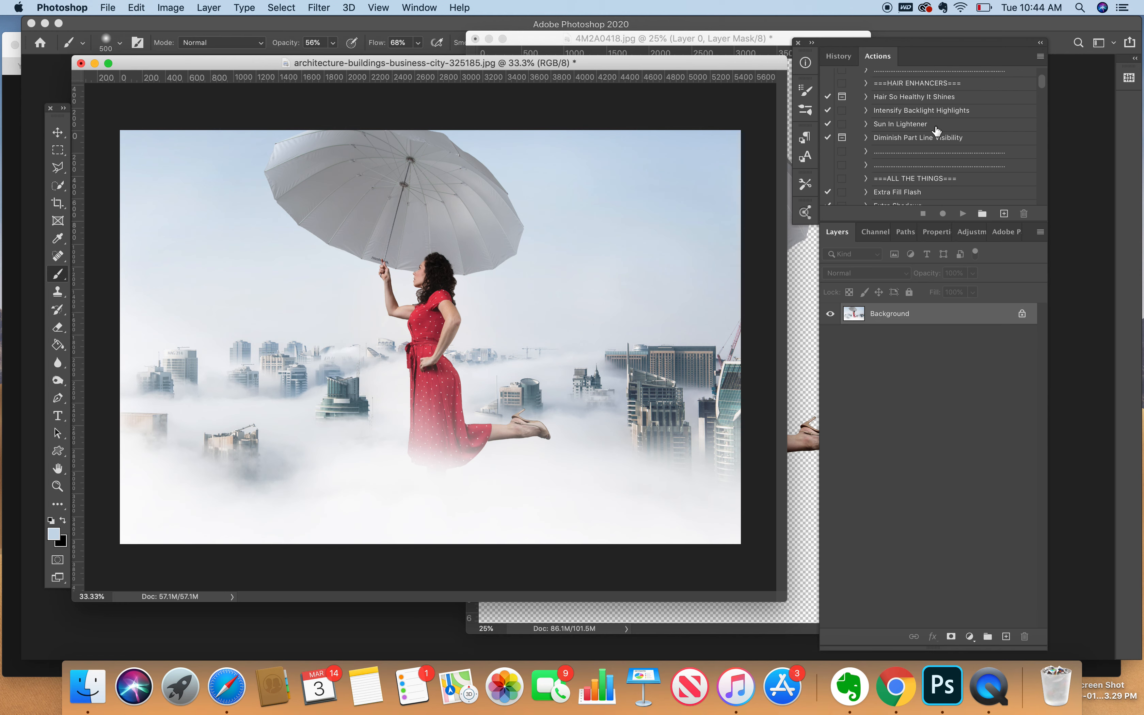
pyautogui.scroll(-10, 935, 131)
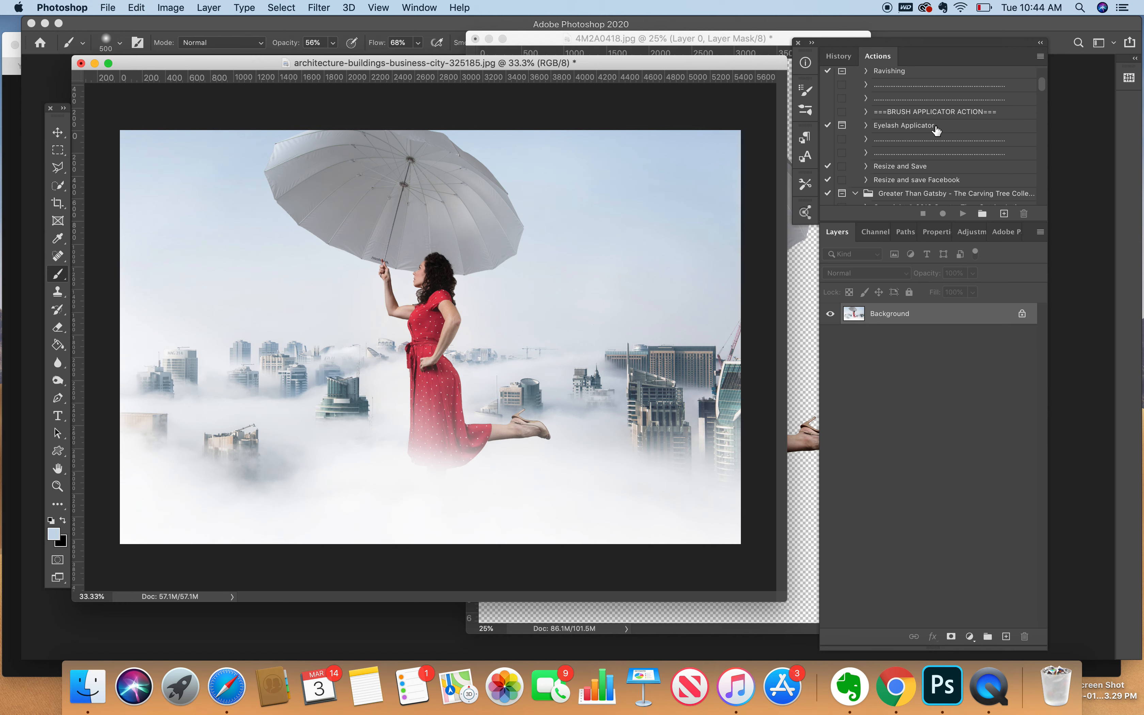
pyautogui.scroll(-10, 936, 131)
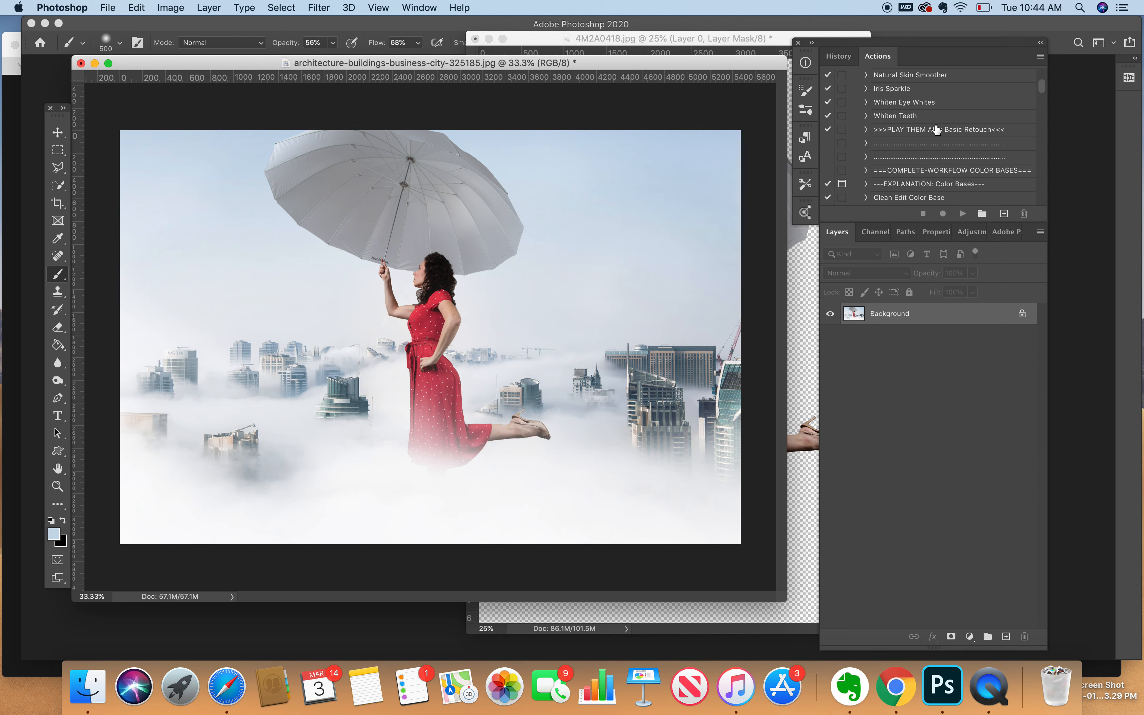
pyautogui.click(913, 130)
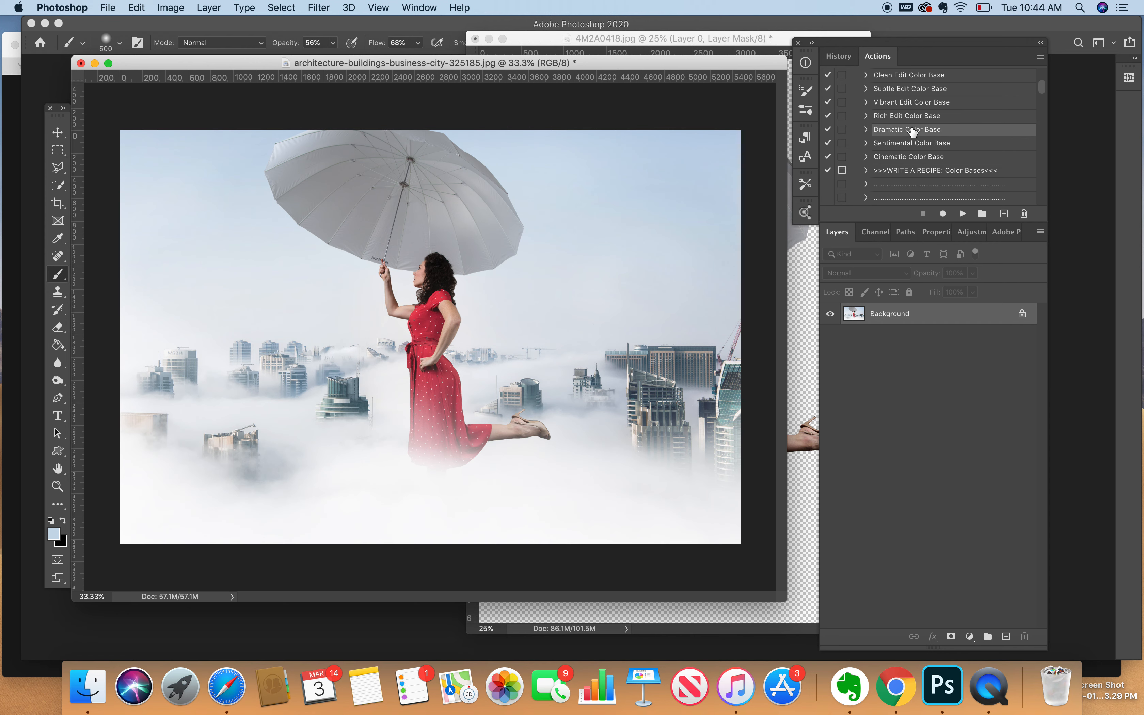
pyautogui.click(959, 214)
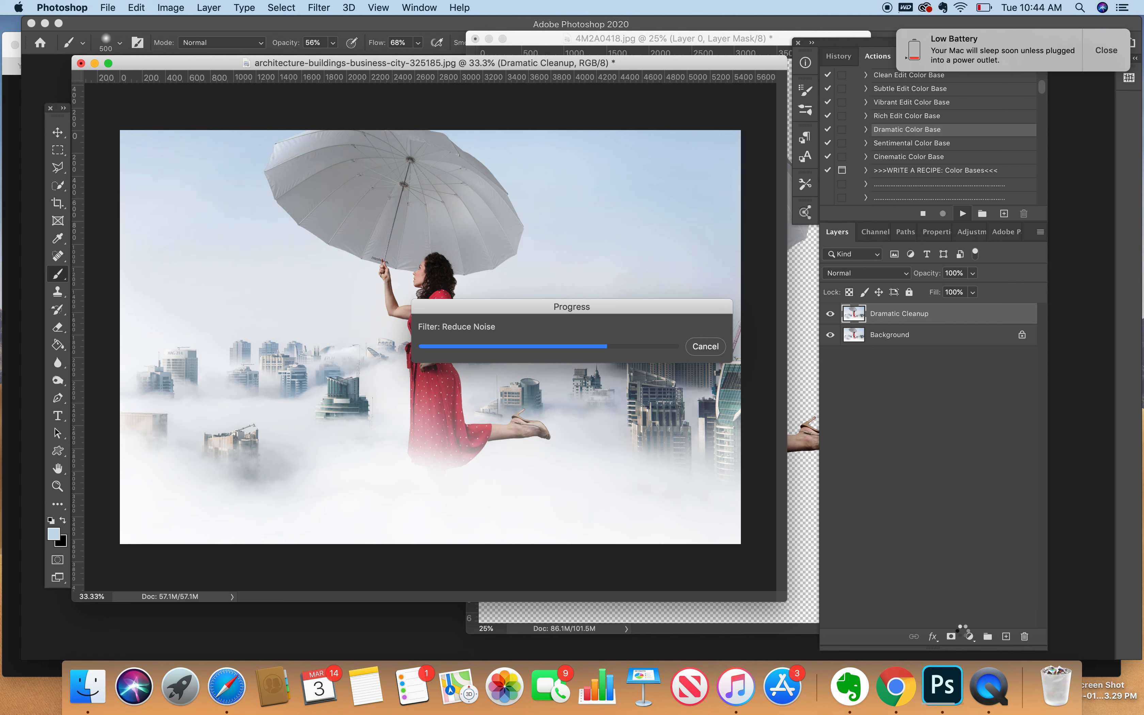
pyautogui.click(1107, 51)
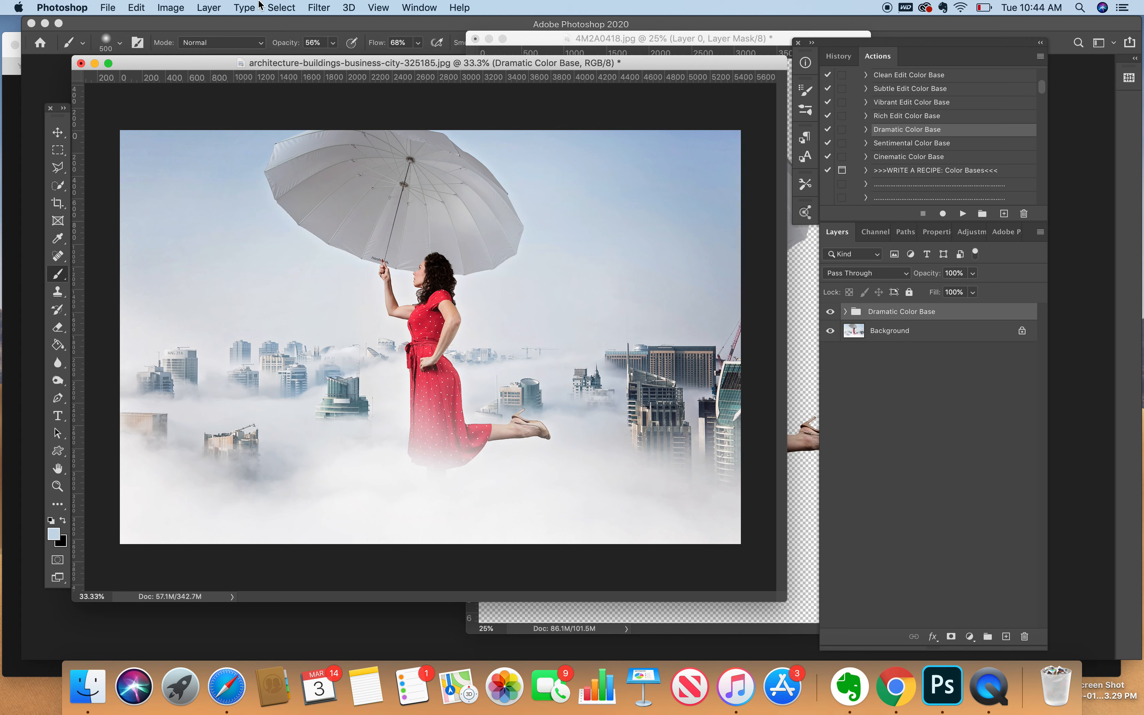
pyautogui.click(215, 6)
pyautogui.click(274, 535)
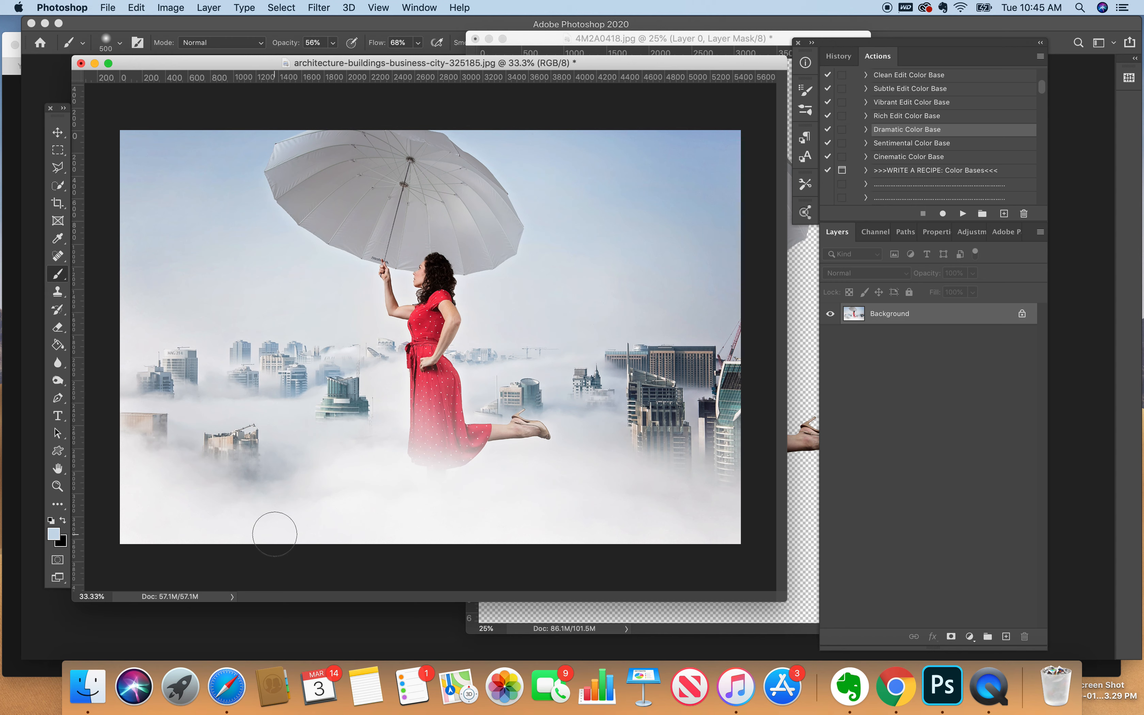
# Step: Add a Curves adjustment layer with points at input 88/output 94, input 44/output 40 and input 144/output 144
pyautogui.click(969, 636)
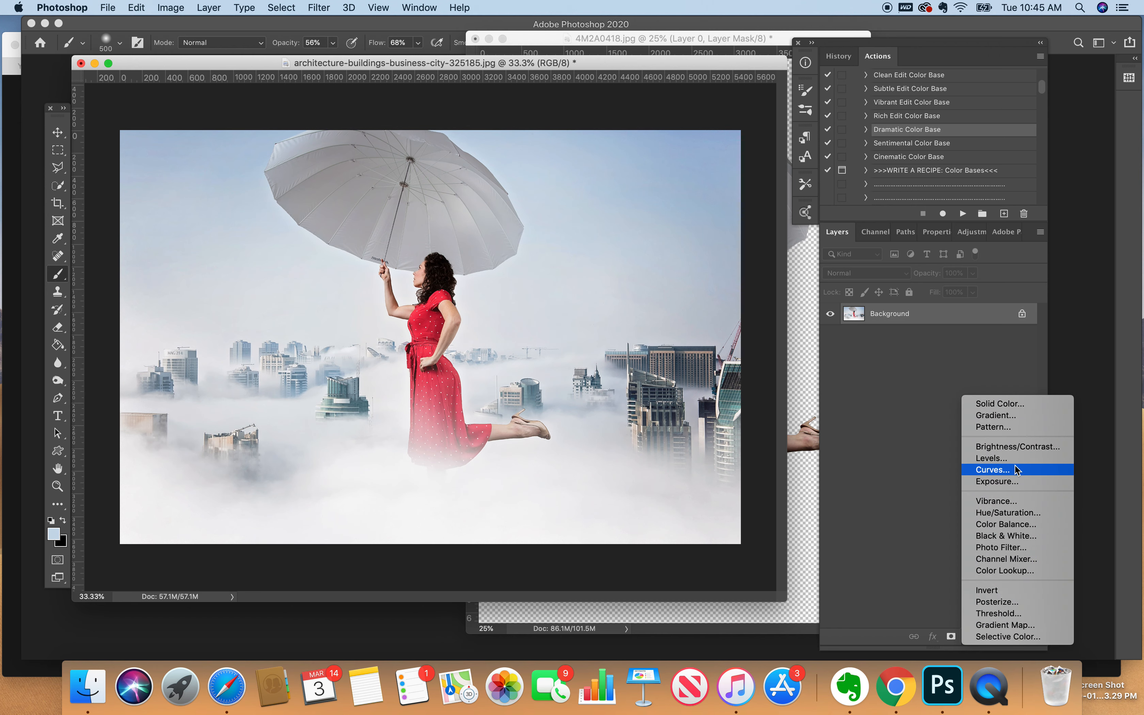
pyautogui.click(992, 469)
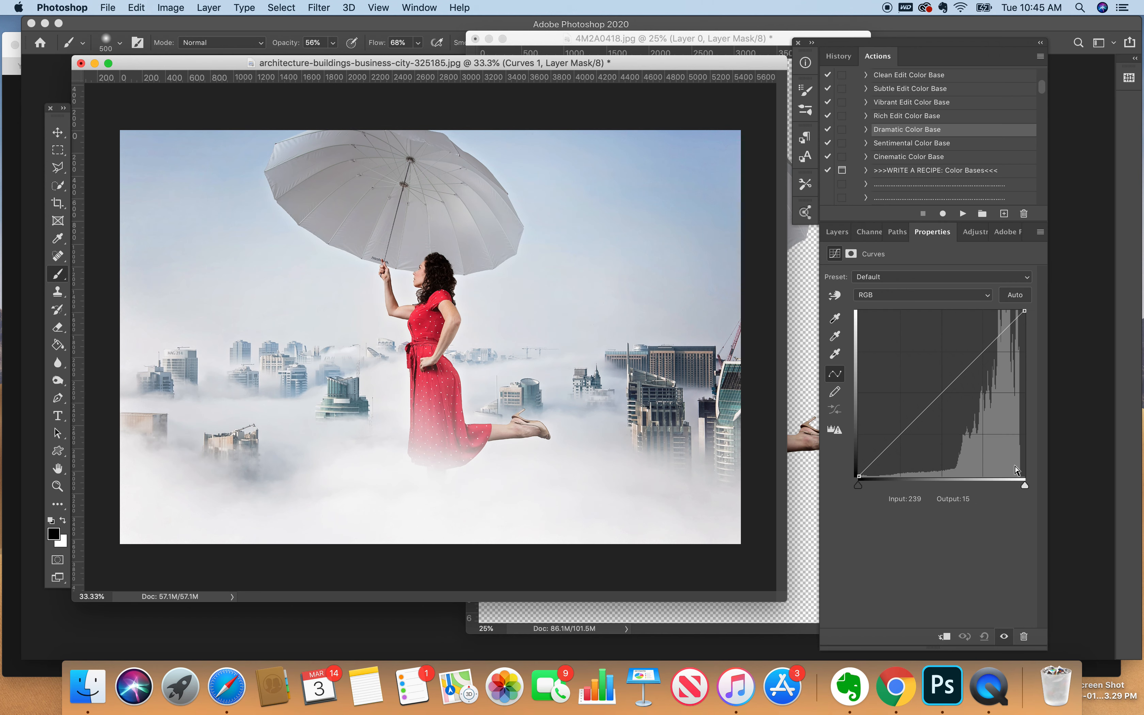
pyautogui.moveTo(917, 419); pyautogui.dragTo(916, 414)
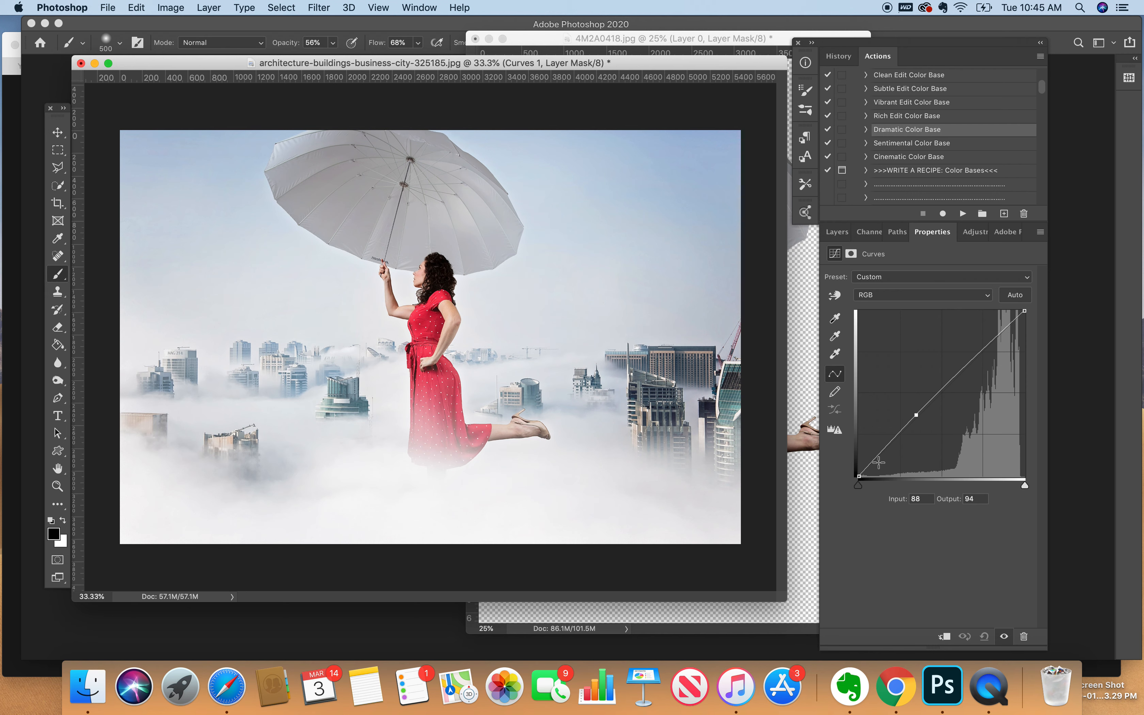
pyautogui.moveTo(888, 452); pyautogui.dragTo(886, 450)
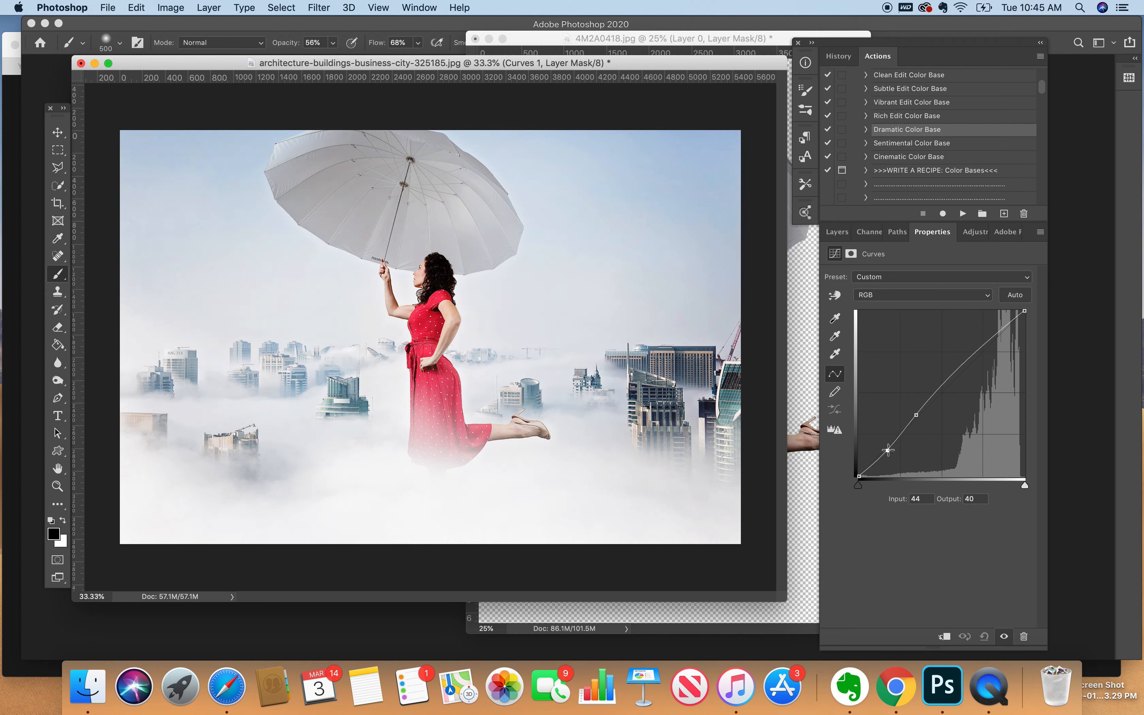
pyautogui.click(952, 380)
pyautogui.moveTo(953, 380); pyautogui.dragTo(952, 383)
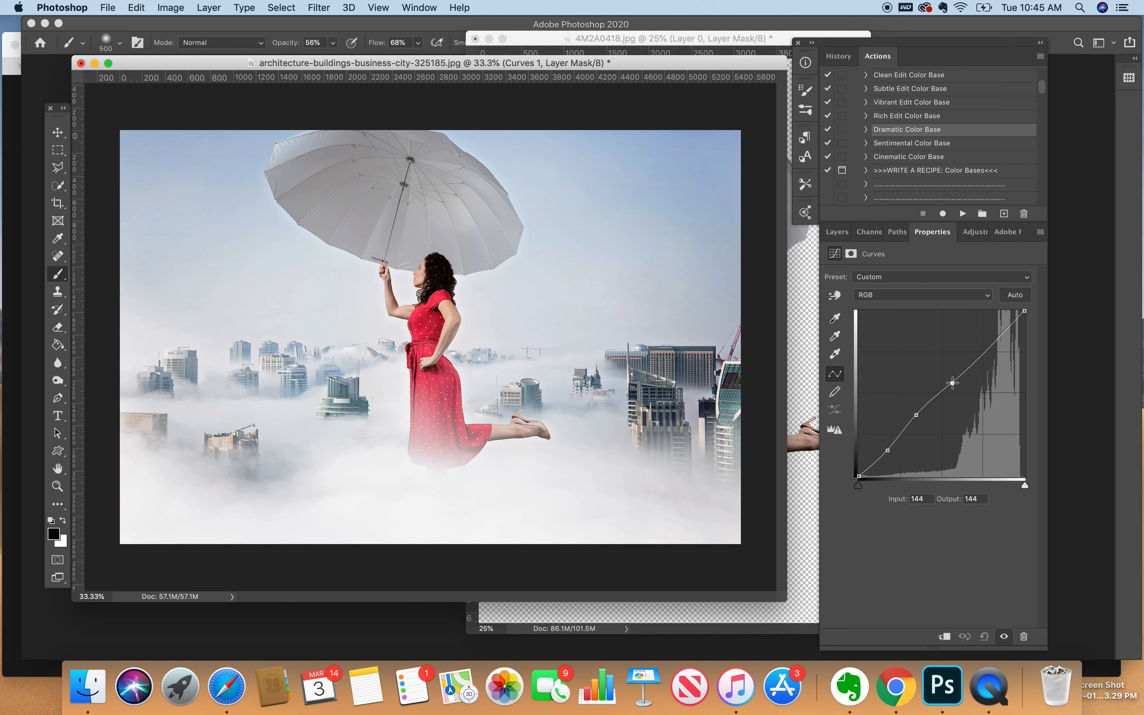
# Step: Invert the Curves 1 mask to black, paint white over the woman with a size 600 brush, and compare with the layer hidden
pyautogui.click(837, 232)
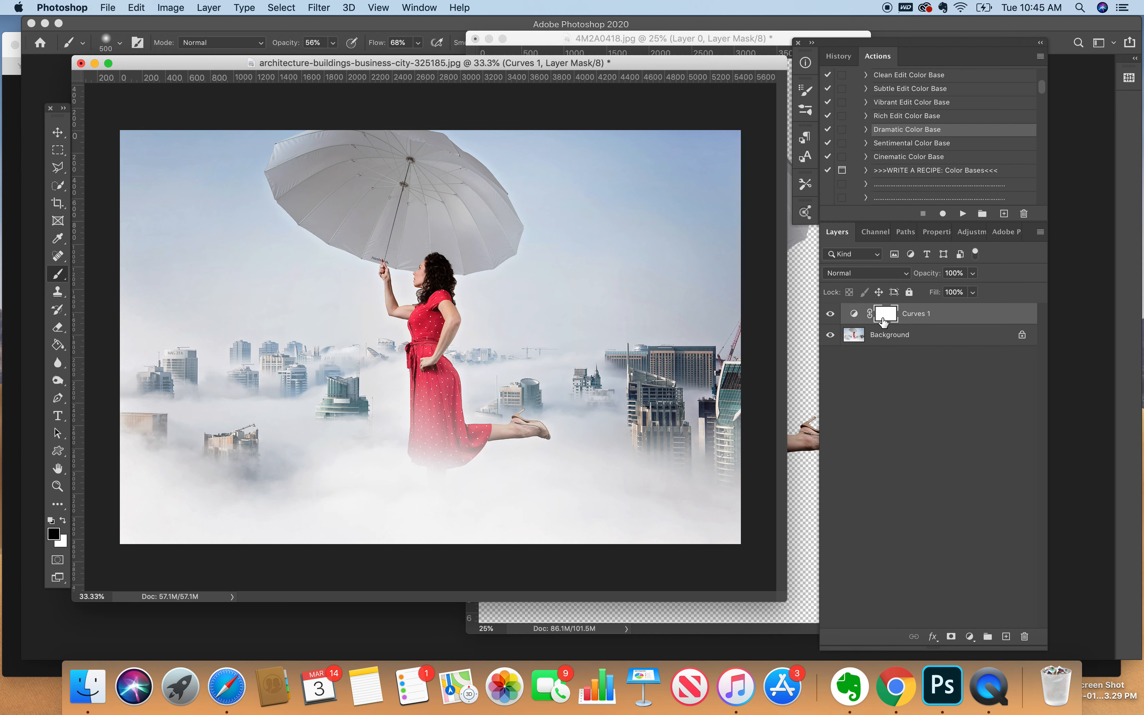
pyautogui.press('super+i')
pyautogui.press(']')
pyautogui.press(']')
pyautogui.press(']')
pyautogui.press(']')
pyautogui.press(']')
pyautogui.press(']')
pyautogui.press(']')
pyautogui.press(']')
pyautogui.press('[')
pyautogui.press('[')
pyautogui.press('[')
pyautogui.press('[')
pyautogui.press('[')
pyautogui.press('[')
pyautogui.press('[')
pyautogui.press('x')
pyautogui.moveTo(426, 271); pyautogui.dragTo(427, 282)
pyautogui.moveTo(410, 393); pyautogui.dragTo(437, 450)
pyautogui.moveTo(434, 267)
pyautogui.mouseDown()
pyautogui.moveTo(450, 439)
pyautogui.moveTo(499, 439)
pyautogui.mouseUp()
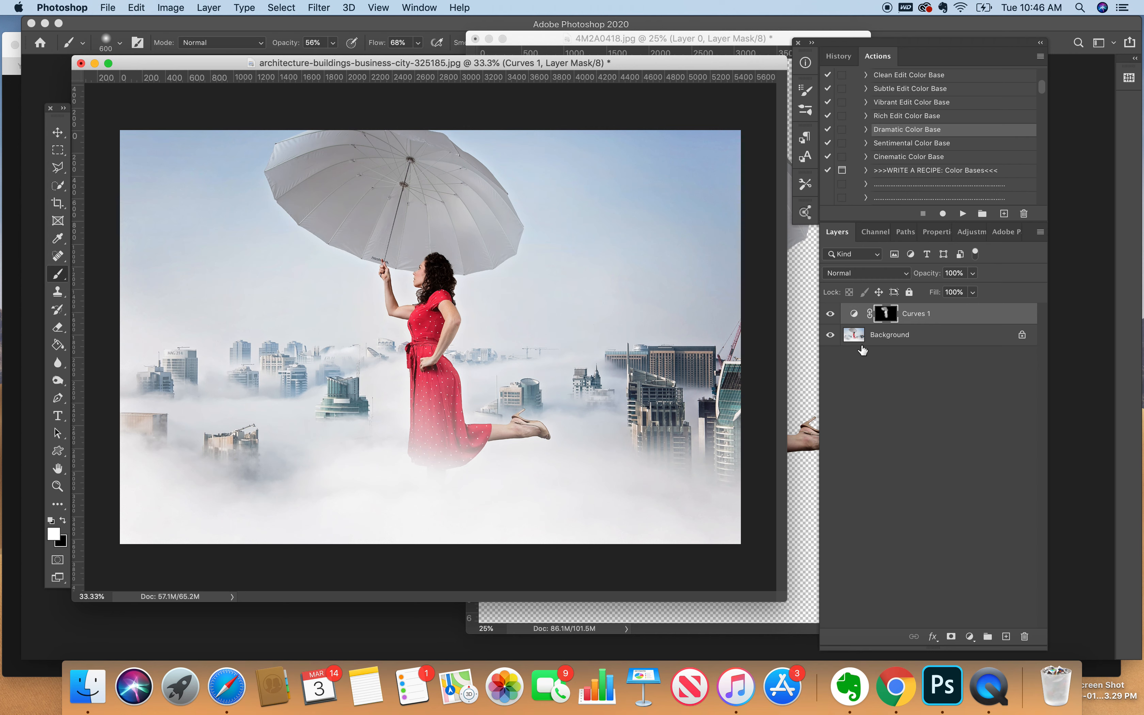
pyautogui.click(829, 314)
pyautogui.click(830, 314)
pyautogui.click(830, 314)
pyautogui.click(830, 313)
# Step: Paint white broadly over and around the woman on the Curves 1 mask with a size 1400 brush at 98% opacity and 92% flow
pyautogui.moveTo(332, 42)
pyautogui.mouseDown()
pyautogui.moveTo(335, 63)
pyautogui.moveTo(434, 61)
pyautogui.mouseUp()
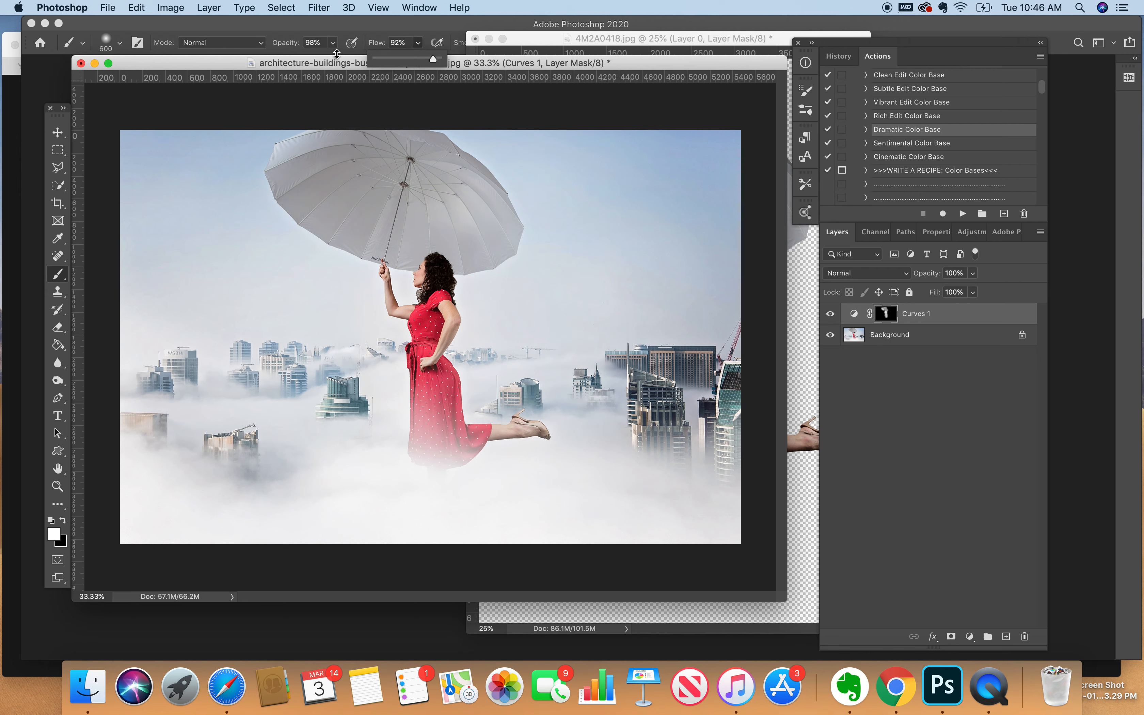
pyautogui.click(232, 93)
pyautogui.press(']')
pyautogui.press(']')
pyautogui.press(']')
pyautogui.press(']')
pyautogui.press(']')
pyautogui.press(']')
pyautogui.press(']')
pyautogui.press(']')
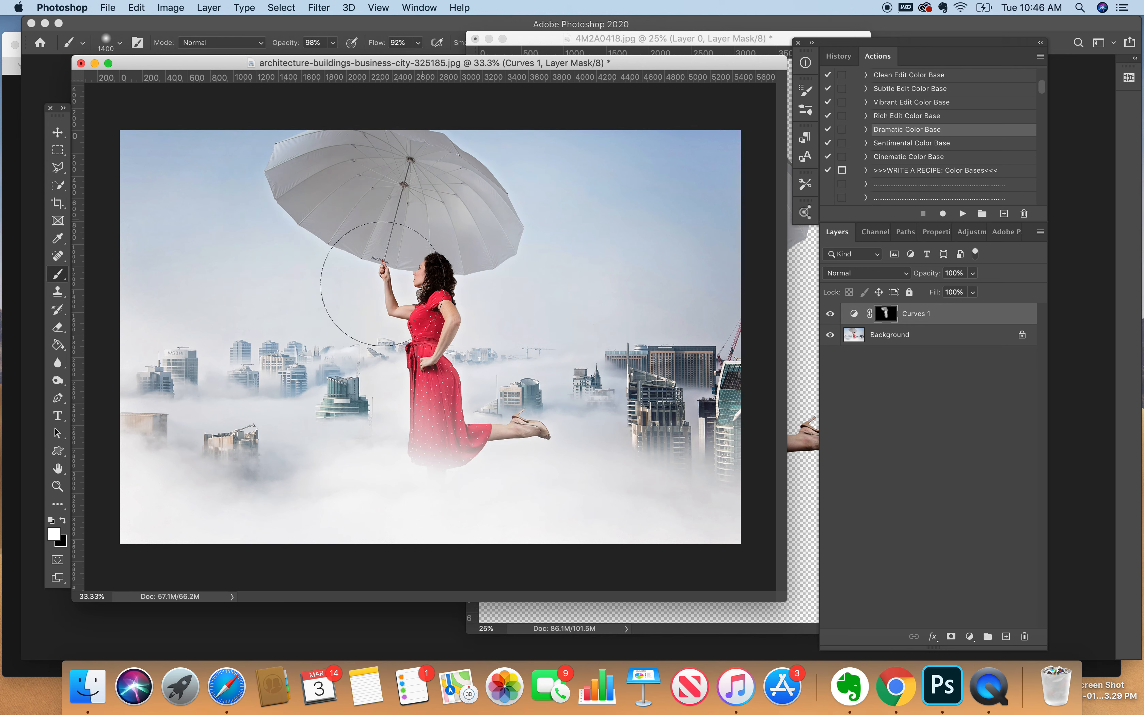
pyautogui.moveTo(381, 284)
pyautogui.mouseDown()
pyautogui.moveTo(454, 302)
pyautogui.moveTo(426, 392)
pyautogui.moveTo(520, 390)
pyautogui.mouseUp()
# Step: Check the Curves 1 effect and merge the visible layers into the Background
pyautogui.click(829, 315)
pyautogui.click(203, 7)
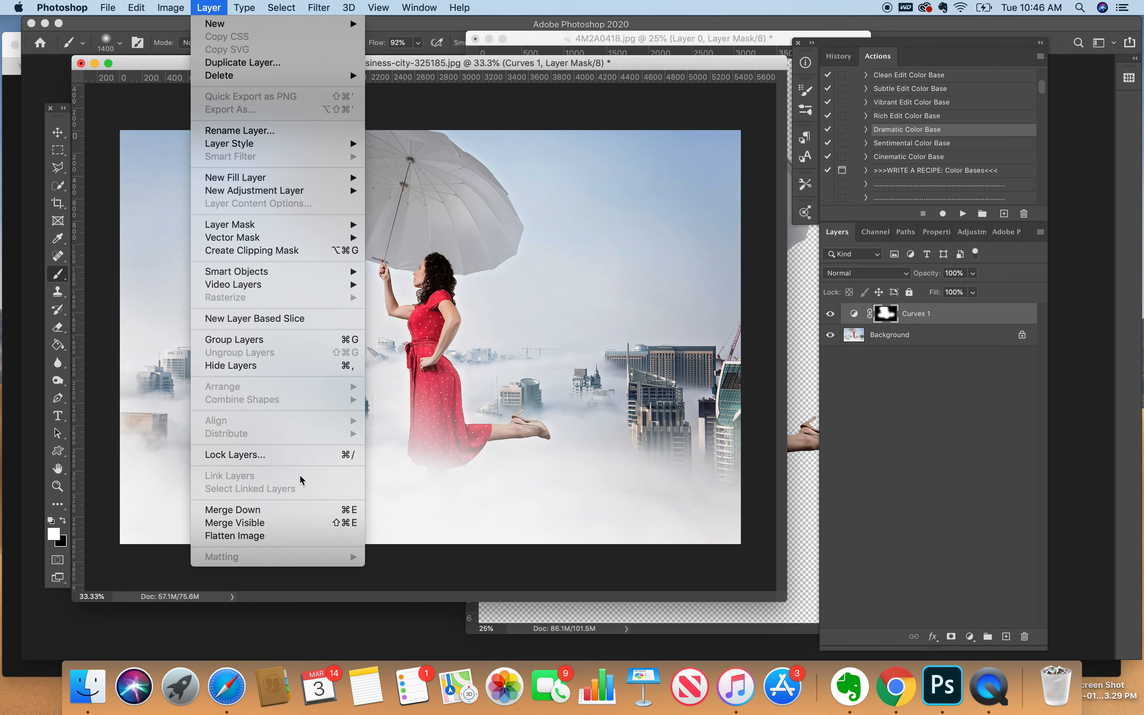
pyautogui.click(294, 522)
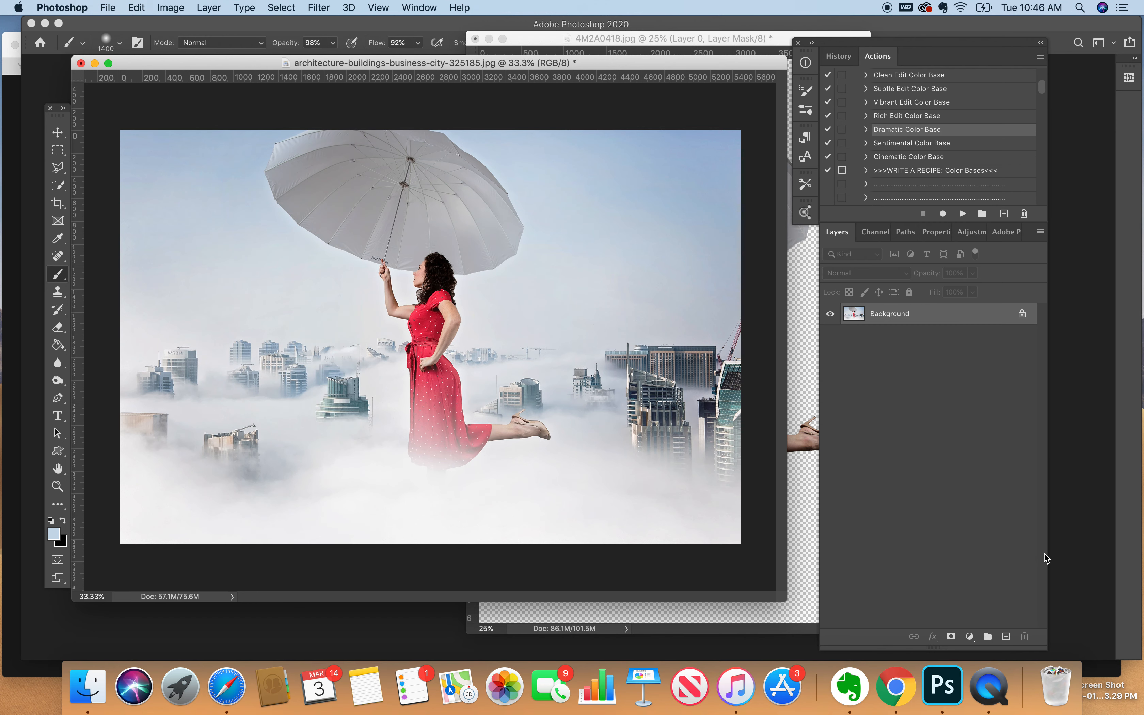
# Step: Add a darkening Curves adjustment layer with a point at input 85, output 47, and invert its mask to black
pyautogui.click(970, 636)
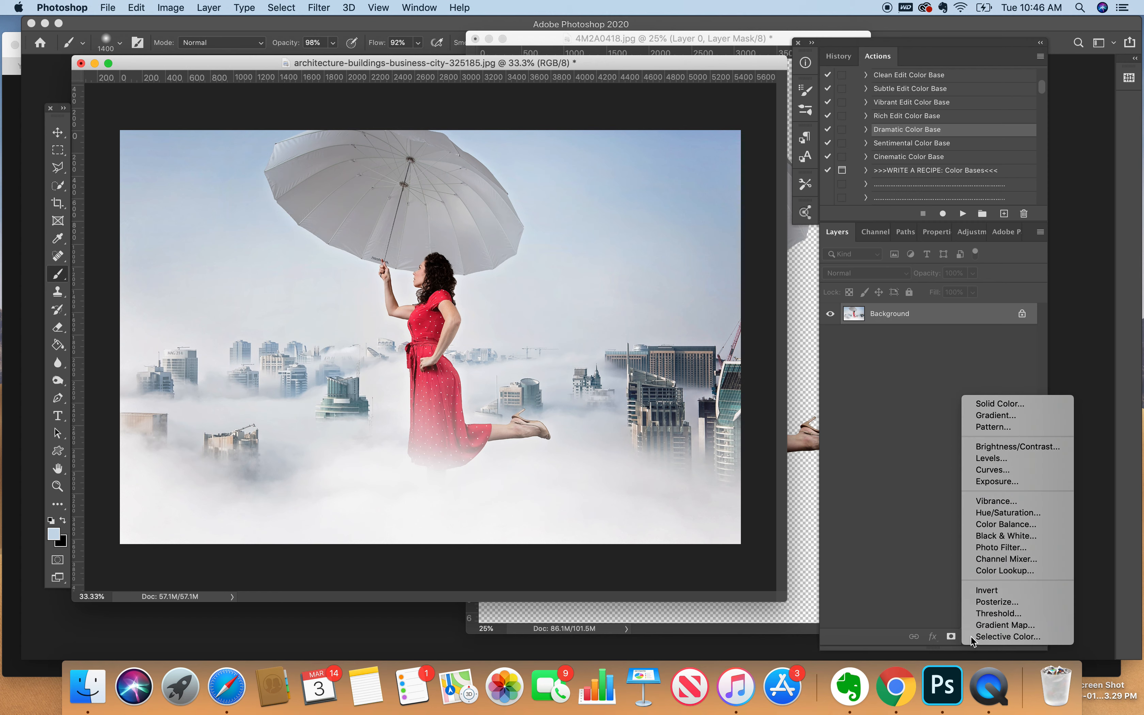
pyautogui.click(1003, 471)
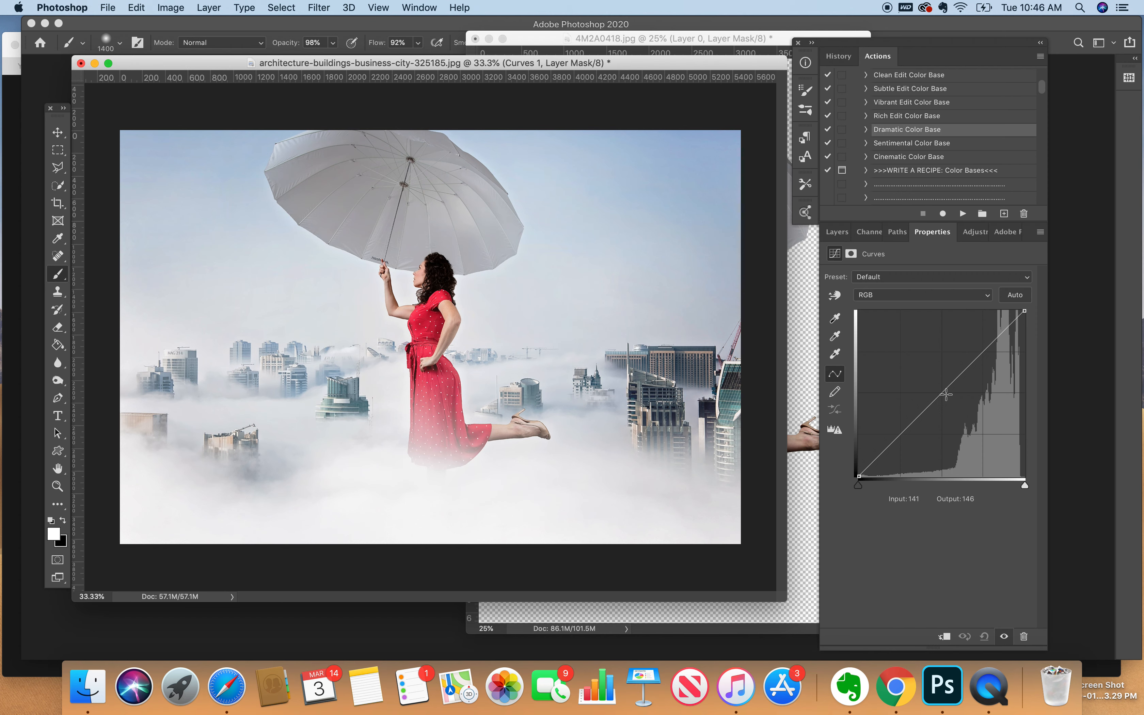
pyautogui.moveTo(905, 430); pyautogui.dragTo(914, 446)
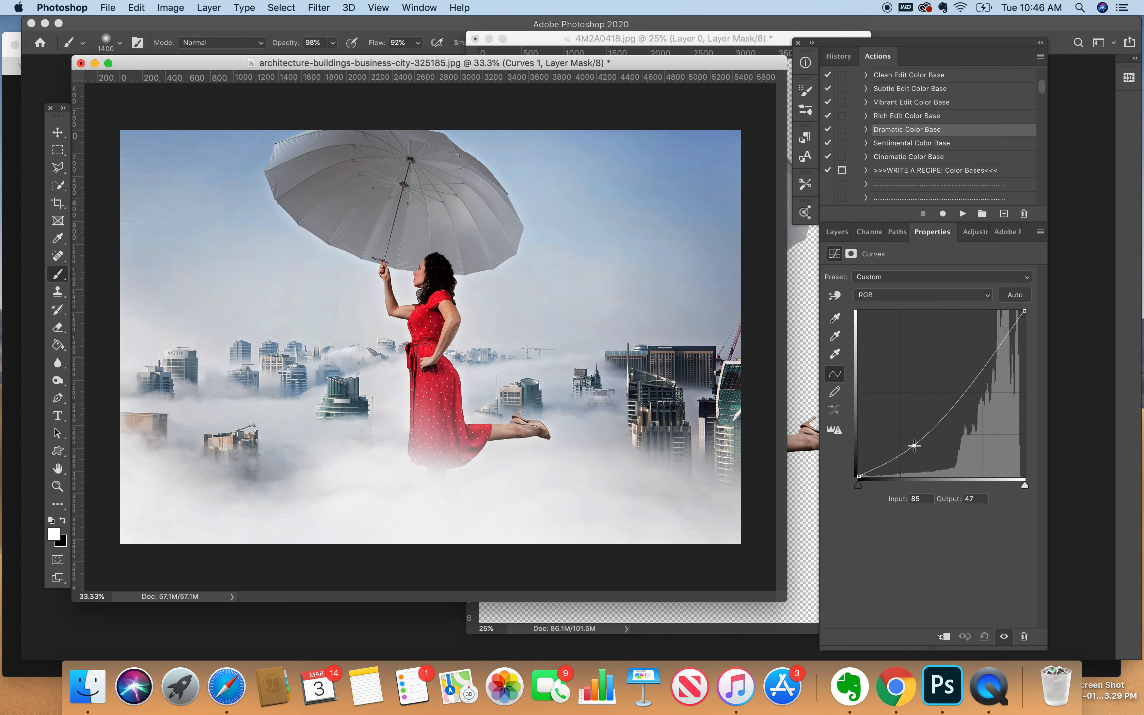
pyautogui.click(839, 233)
pyautogui.press('super+i')
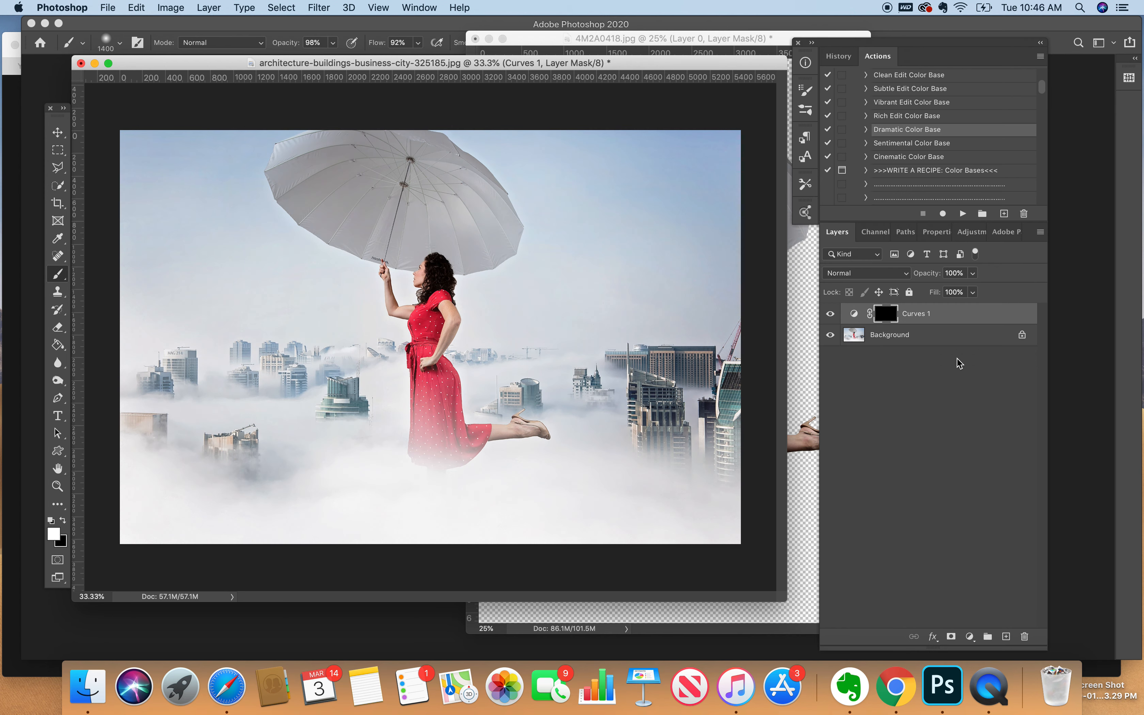
# Step: Paint white over the building just left of the woman on the Curves 1 mask with a size 175 brush
pyautogui.press('[')
pyautogui.press('[')
pyautogui.press('[')
pyautogui.press('[')
pyautogui.press('[')
pyautogui.press('[')
pyautogui.press('[')
pyautogui.press('[')
pyautogui.press('[')
pyautogui.press('[')
pyautogui.press('[')
pyautogui.press('[')
pyautogui.moveTo(333, 385)
pyautogui.mouseDown()
pyautogui.moveTo(325, 405)
pyautogui.moveTo(358, 404)
pyautogui.moveTo(357, 416)
pyautogui.mouseUp()
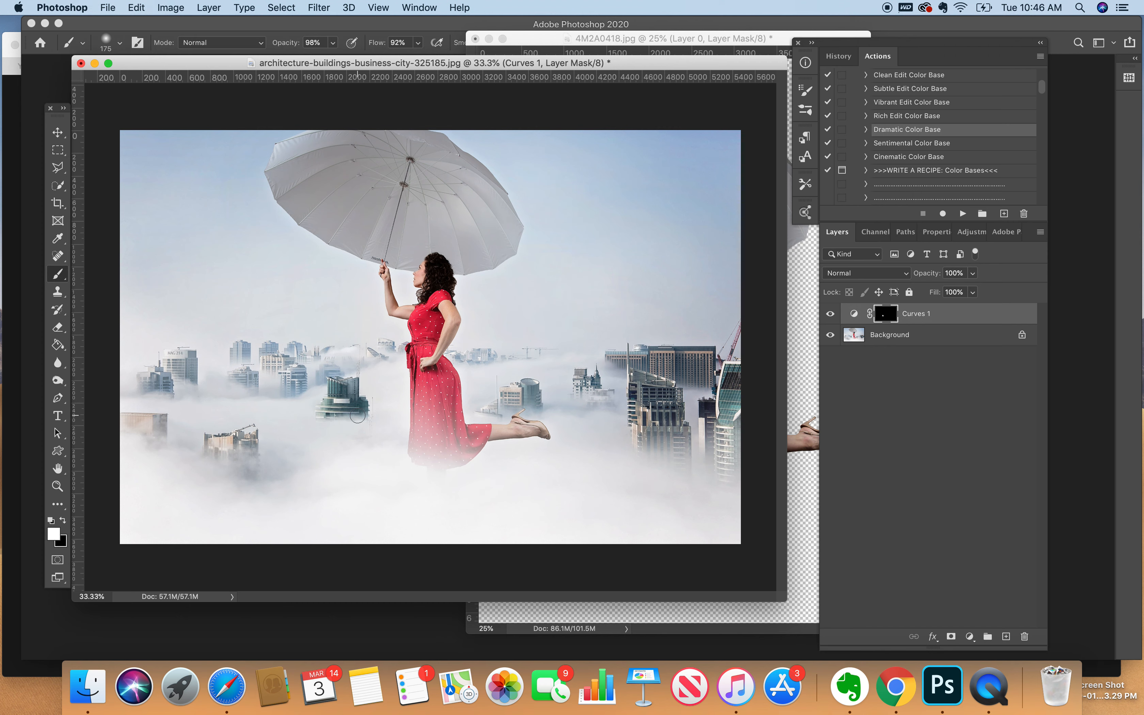
# Step: Paint white over the lower part of the red dress on the Curves 1 mask with a size 300 brush
pyautogui.press('[')
pyautogui.press('[')
pyautogui.press('[')
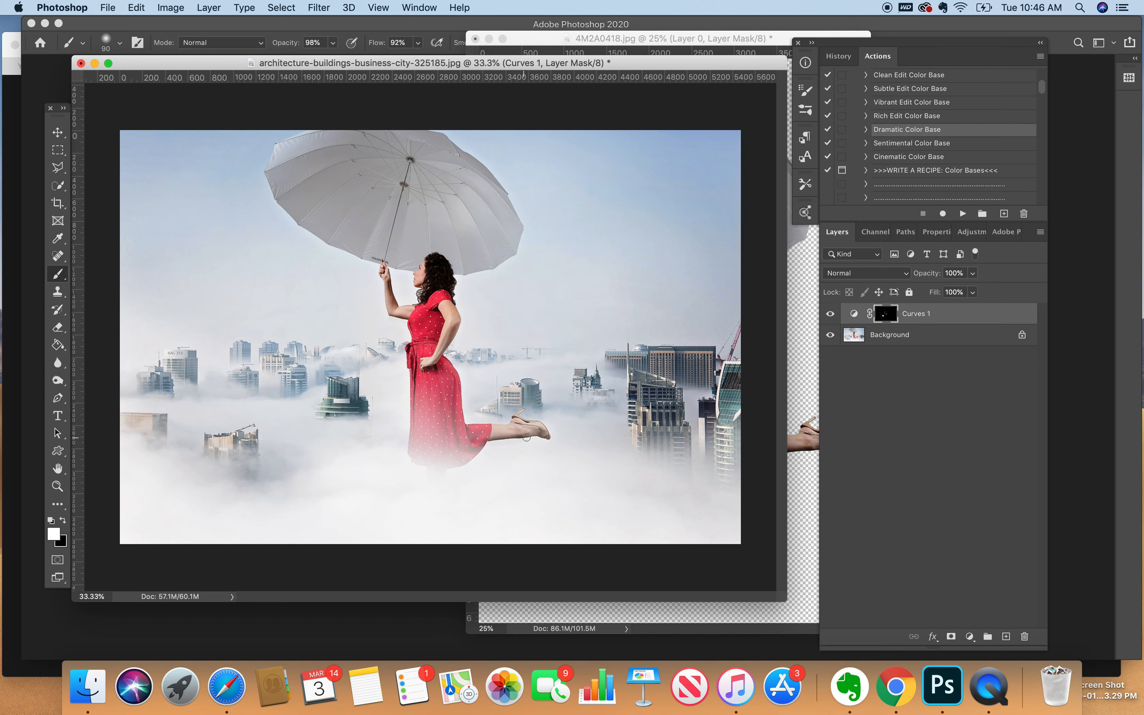
pyautogui.press(']')
pyautogui.press(']')
pyautogui.press(']')
pyautogui.press(']')
pyautogui.press(']')
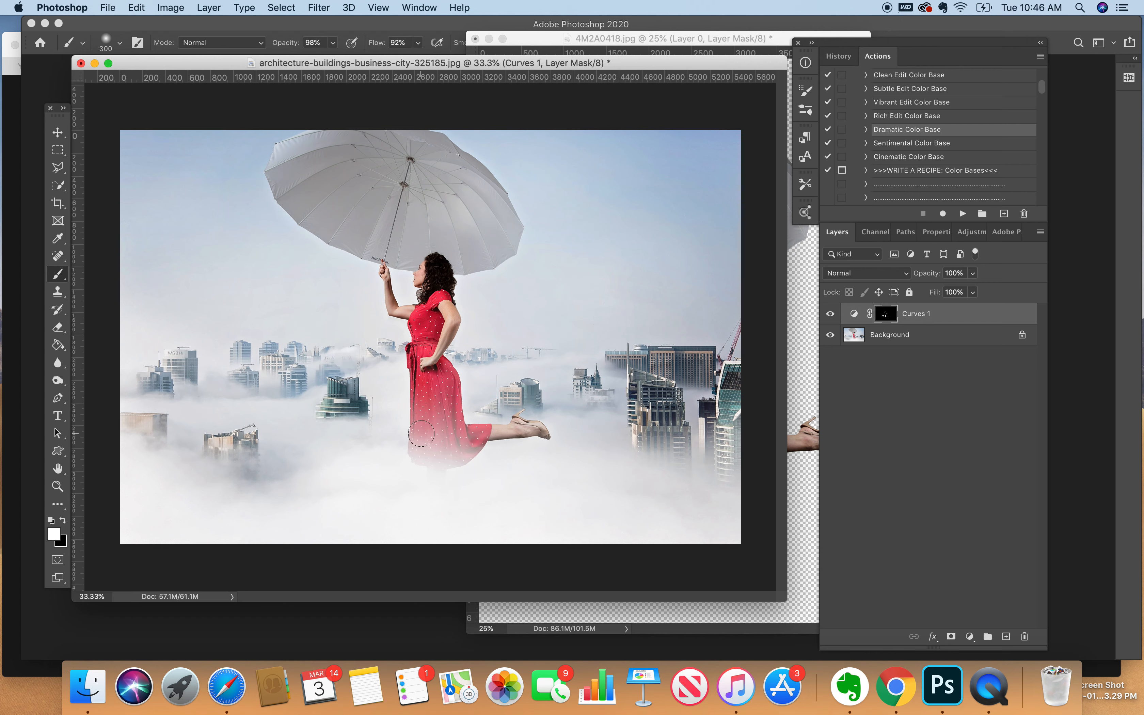
pyautogui.moveTo(439, 398)
pyautogui.mouseDown()
pyautogui.moveTo(445, 454)
pyautogui.moveTo(470, 442)
pyautogui.mouseUp()
pyautogui.press('[')
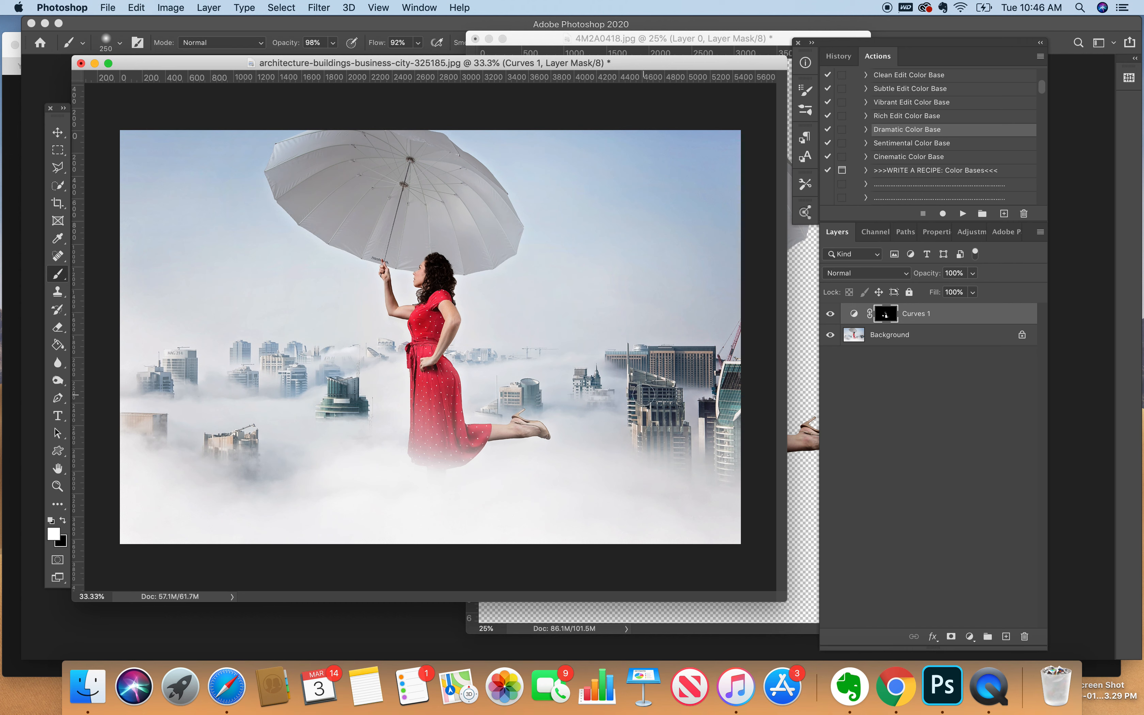
# Step: Paint white over the skyline buildings right of the woman on the Curves 1 mask with size 250 and 125 brushes, and set the layer opacity to 70%
pyautogui.moveTo(642, 394)
pyautogui.mouseDown()
pyautogui.moveTo(639, 402)
pyautogui.moveTo(667, 404)
pyautogui.mouseUp()
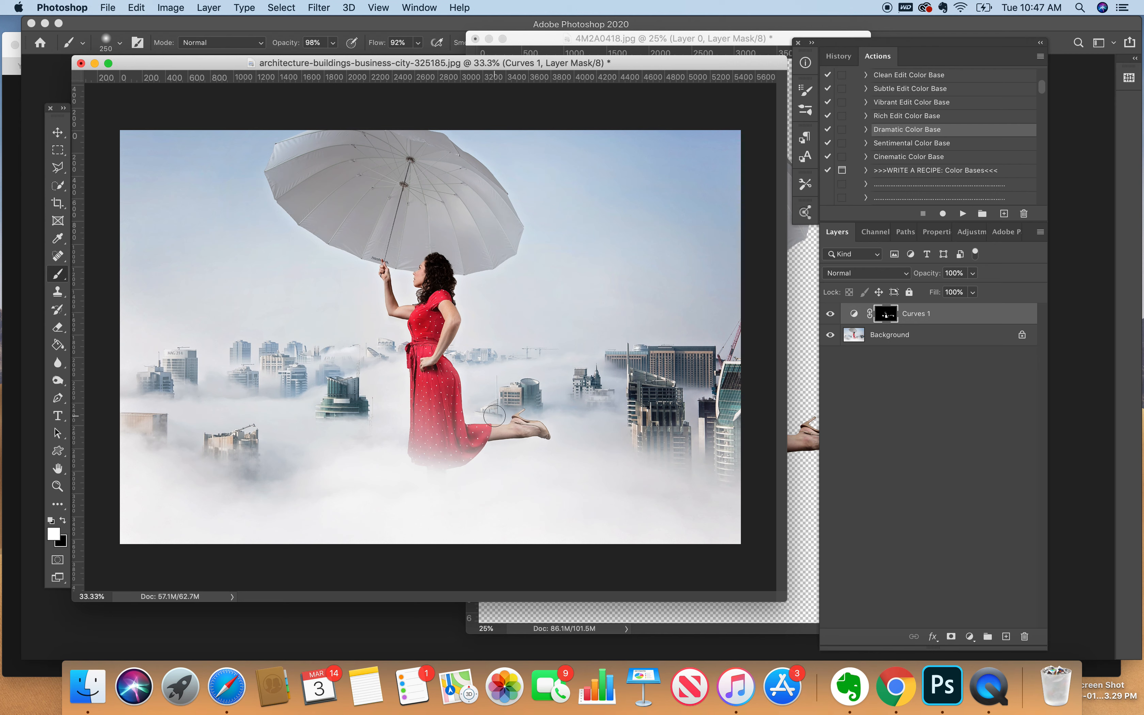
pyautogui.press('[')
pyautogui.press('[')
pyautogui.press('[')
pyautogui.press('[')
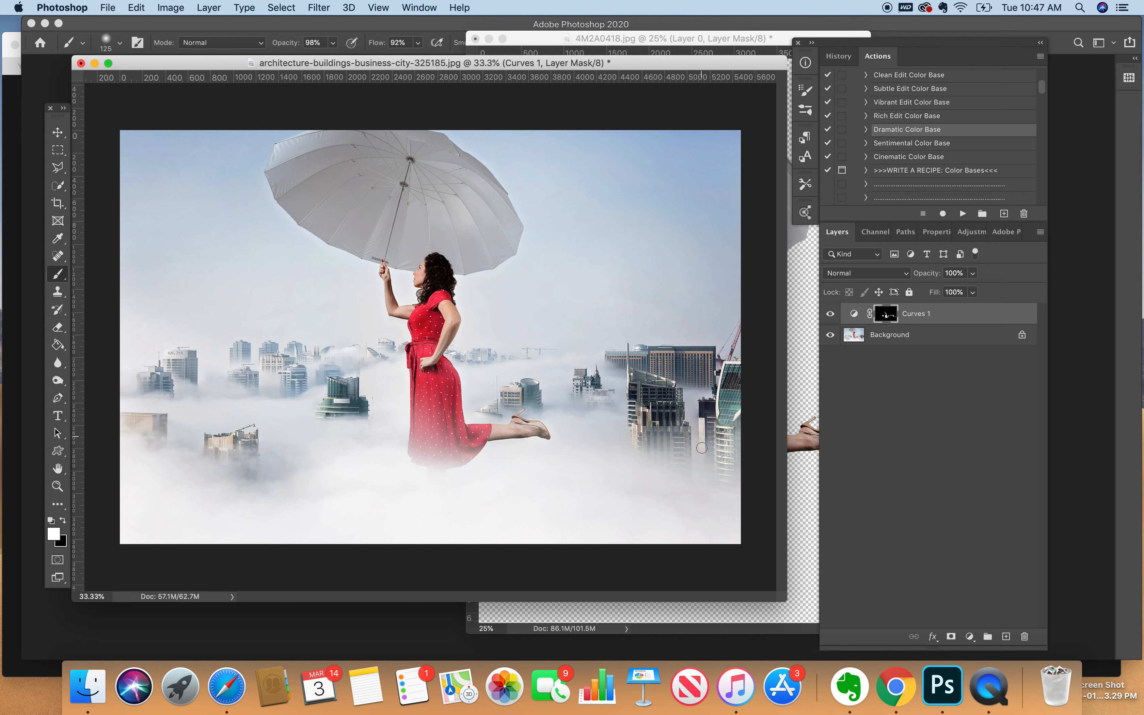
pyautogui.moveTo(651, 359); pyautogui.dragTo(706, 354)
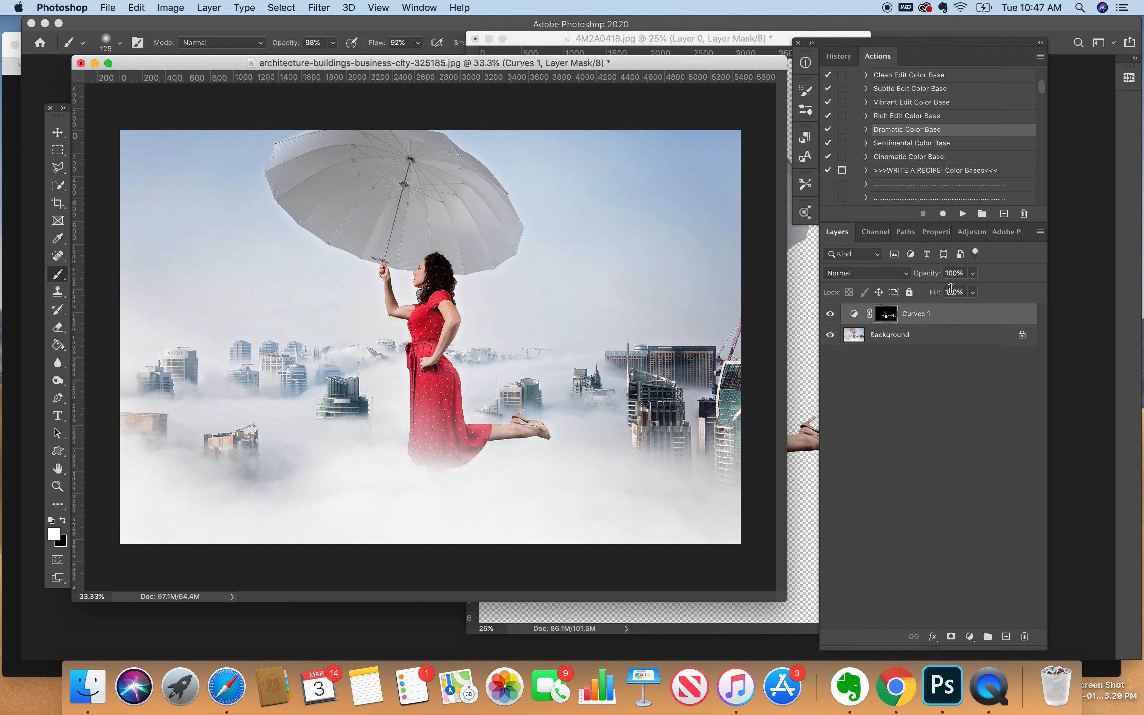
pyautogui.moveTo(972, 273); pyautogui.dragTo(953, 288)
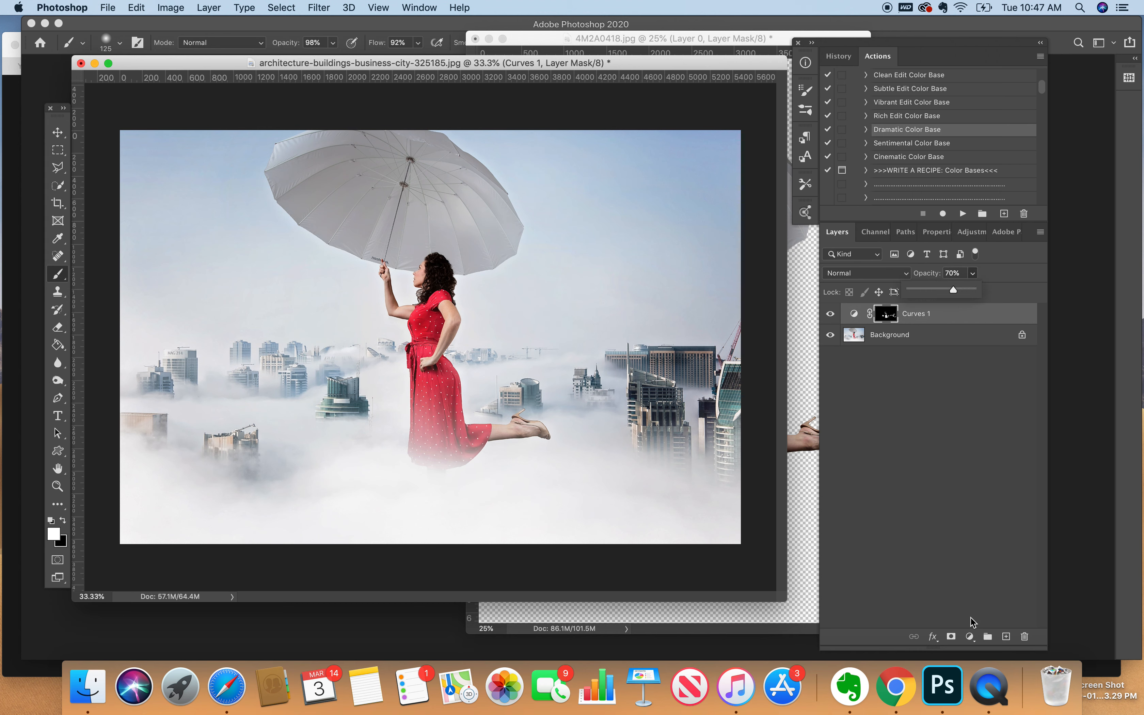
# Step: Add a second Curves adjustment layer that slightly brightens the midtones, and invert its mask to black
pyautogui.click(970, 635)
pyautogui.click(992, 469)
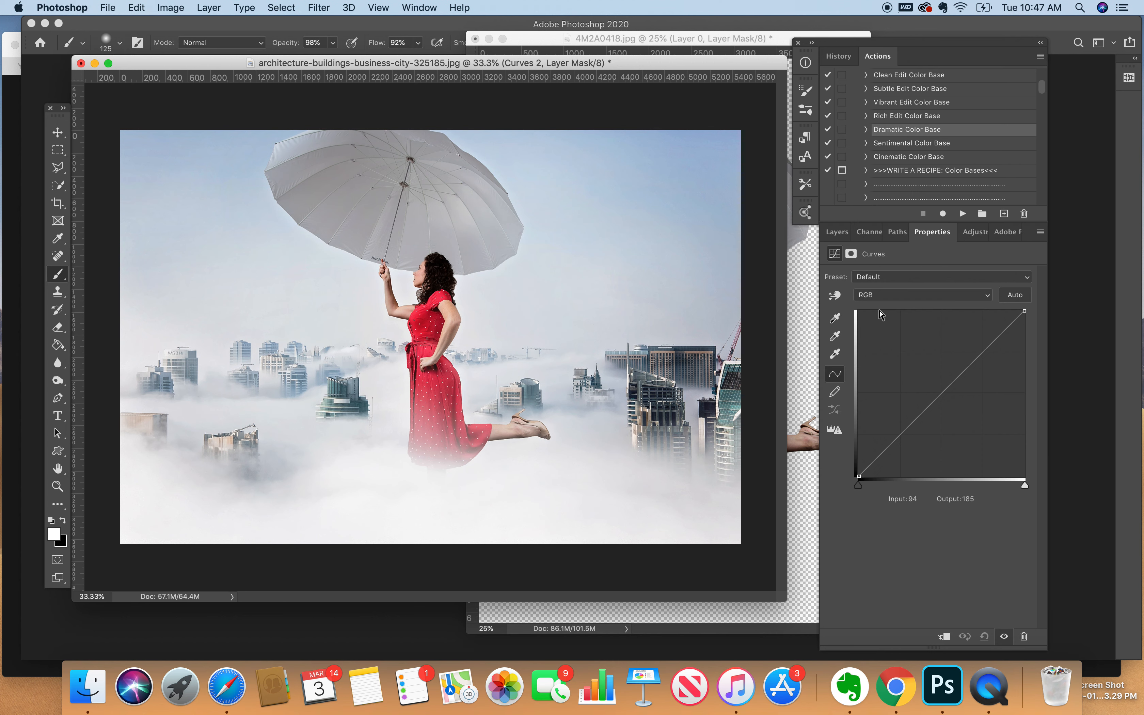
pyautogui.moveTo(937, 401); pyautogui.dragTo(929, 392)
pyautogui.click(838, 234)
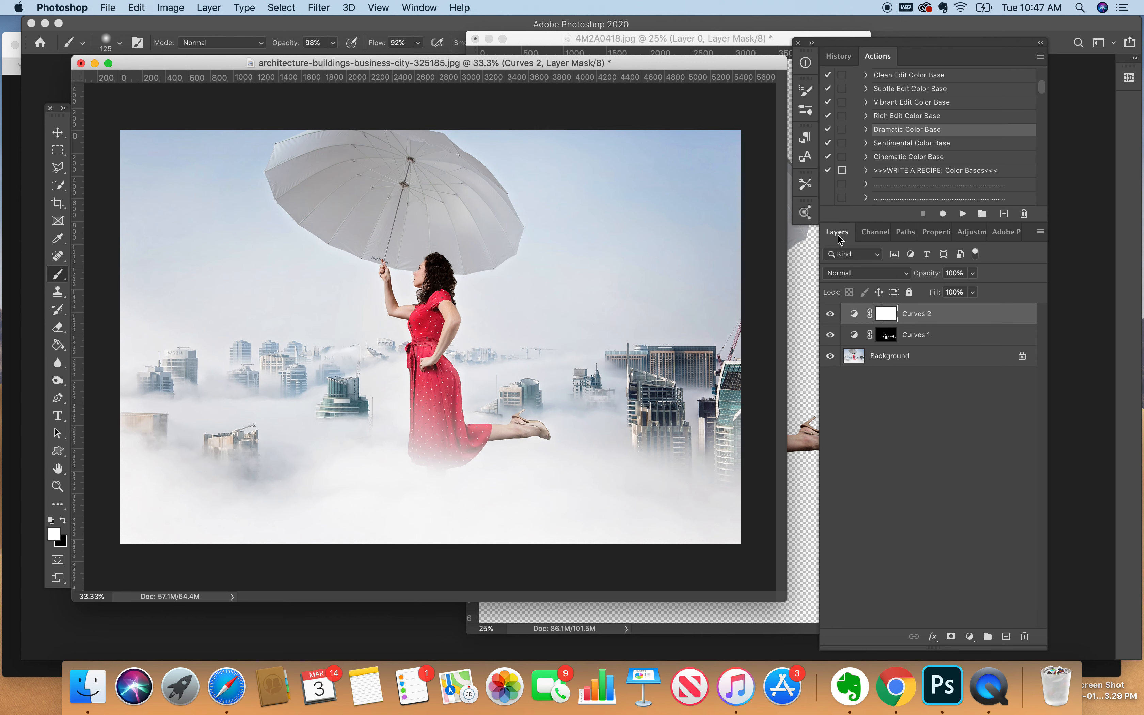
pyautogui.press('super+i')
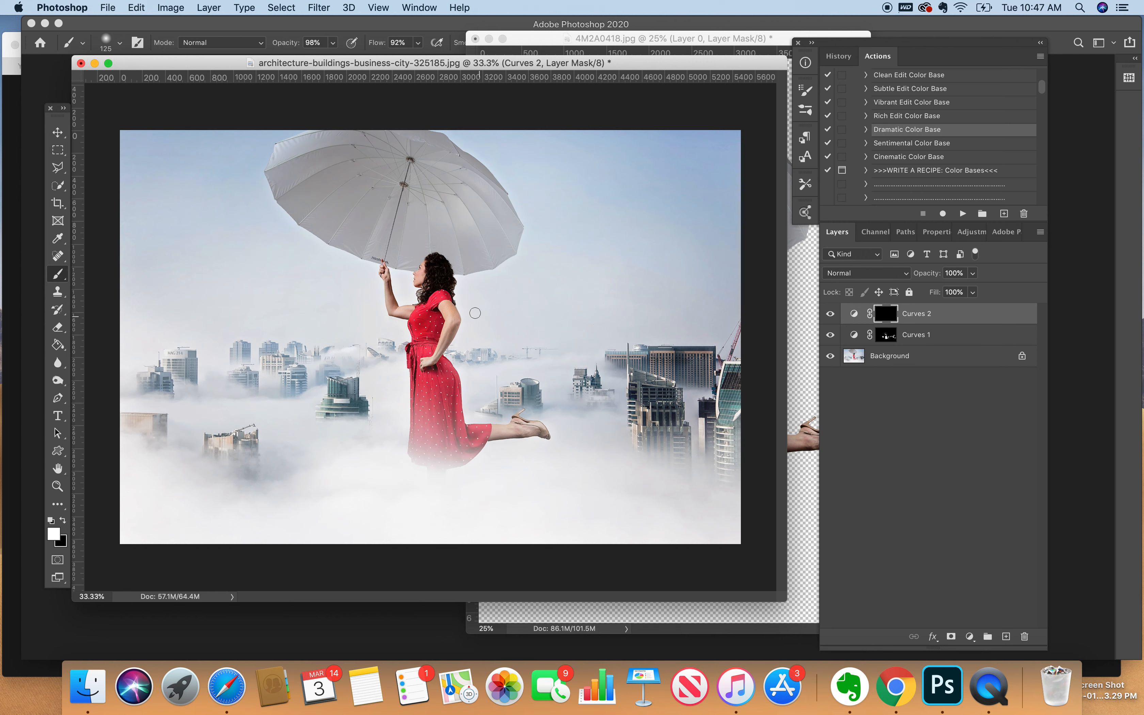
# Step: Paint white over the woman's bent arm, face and raised forearm on the Curves 2 mask with a size 125 brush
pyautogui.moveTo(444, 334); pyautogui.dragTo(440, 350)
pyautogui.moveTo(430, 268); pyautogui.dragTo(442, 290)
pyautogui.moveTo(384, 280); pyautogui.dragTo(388, 302)
# Step: Paint white over the inside of the umbrella on the Curves 2 mask with a size 600 brush
pyautogui.press(']')
pyautogui.press(']')
pyautogui.press(']')
pyautogui.press(']')
pyautogui.press(']')
pyautogui.press(']')
pyautogui.press(']')
pyautogui.press(']')
pyautogui.moveTo(355, 152)
pyautogui.mouseDown()
pyautogui.moveTo(299, 174)
pyautogui.moveTo(450, 174)
pyautogui.moveTo(478, 208)
pyautogui.moveTo(482, 250)
pyautogui.moveTo(425, 227)
pyautogui.moveTo(392, 242)
pyautogui.mouseUp()
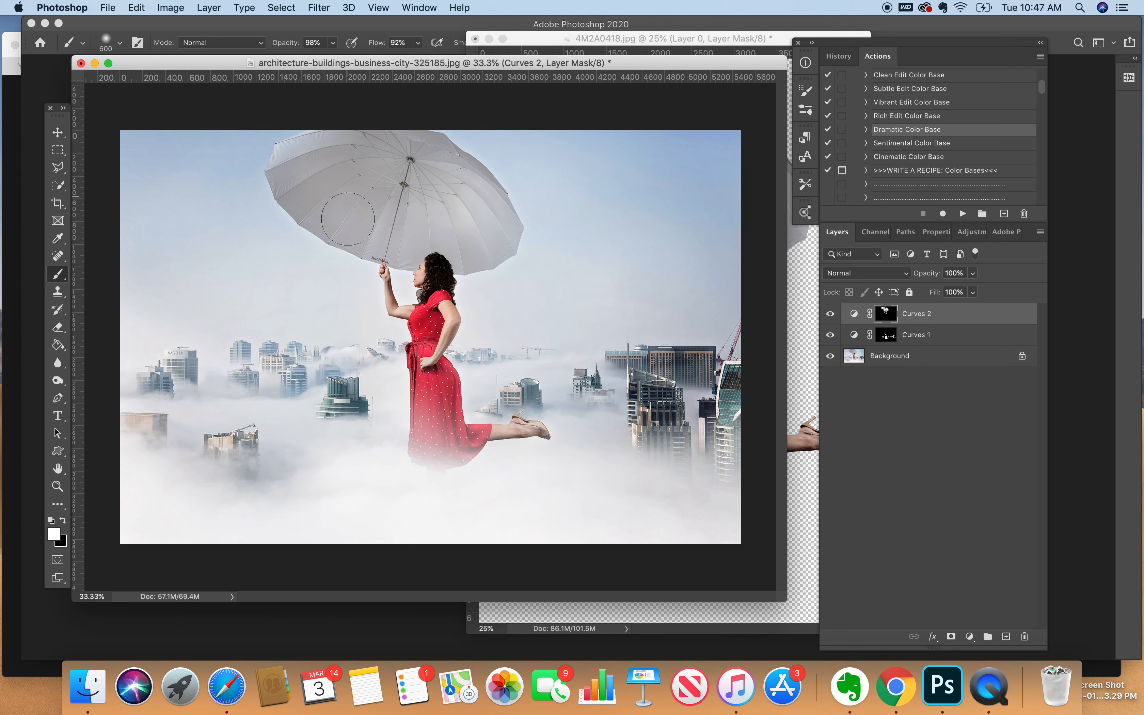
# Step: Paint white over the woman's raised leg and foot on the Curves 2 mask with a size 175 brush
pyautogui.press('[')
pyautogui.press('[')
pyautogui.press('[')
pyautogui.press('[')
pyautogui.press('[')
pyautogui.press('[')
pyautogui.moveTo(475, 430)
pyautogui.mouseDown()
pyautogui.moveTo(529, 427)
pyautogui.moveTo(527, 406)
pyautogui.mouseUp()
# Step: Compare the image with and without the Curves 2 and Curves 1 adjustments
pyautogui.click(830, 314)
pyautogui.click(830, 315)
pyautogui.click(829, 315)
pyautogui.click(830, 317)
pyautogui.click(830, 334)
pyautogui.click(830, 334)
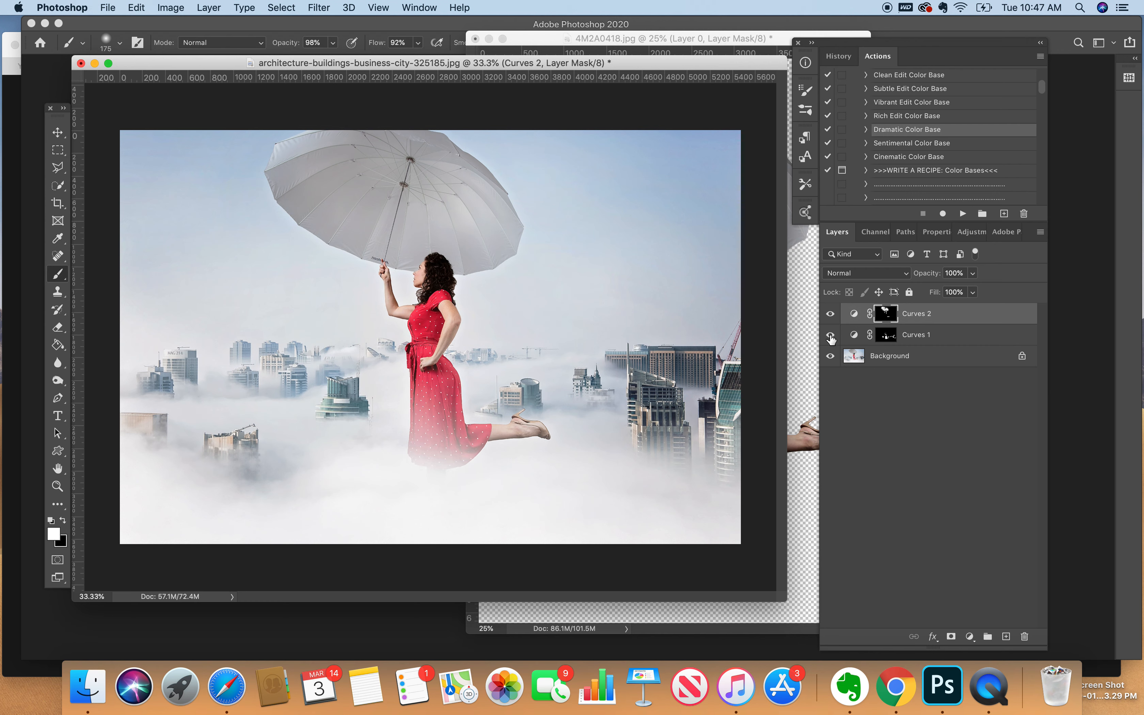
pyautogui.click(830, 315)
pyautogui.click(830, 315)
pyautogui.click(830, 336)
pyautogui.click(830, 336)
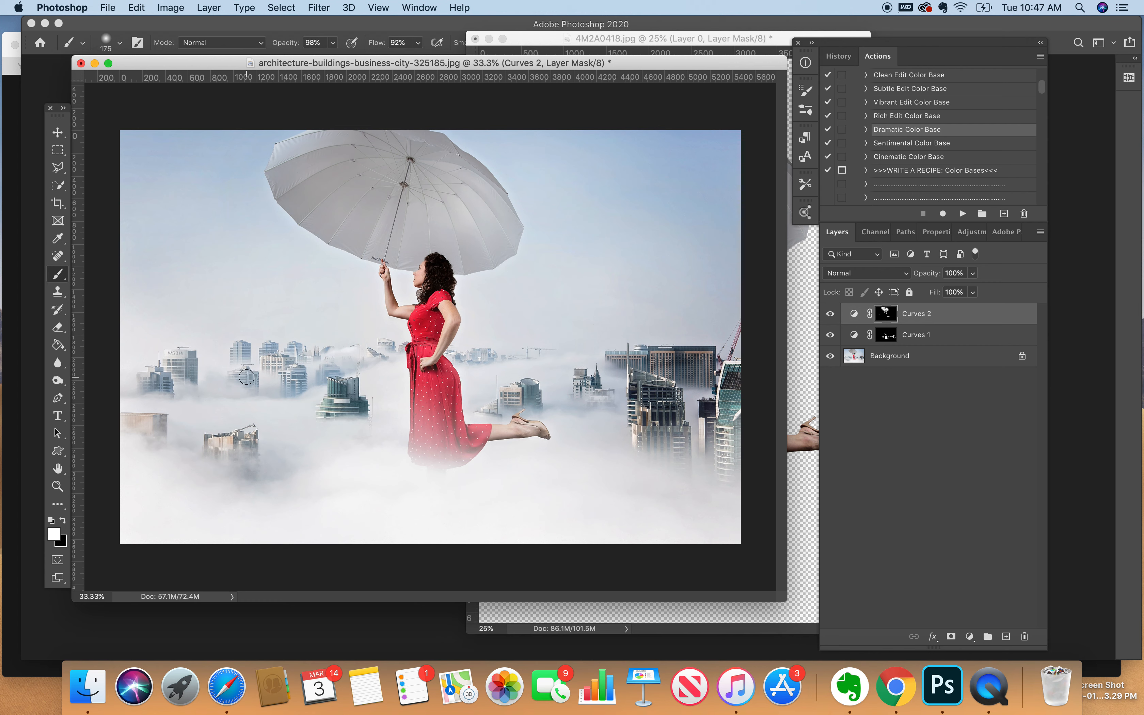
# Step: Reduce the brush to size 100 and merge the visible layers into the Background
pyautogui.press('[')
pyautogui.press('[')
pyautogui.press('[')
pyautogui.click(209, 7)
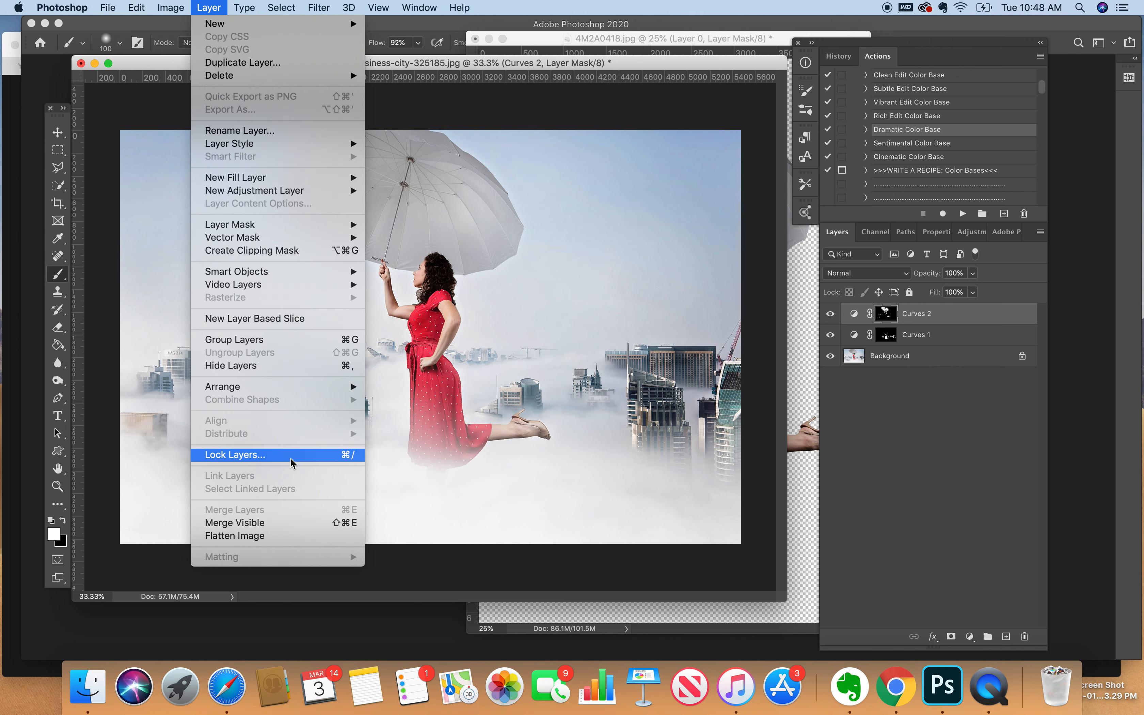
pyautogui.click(293, 522)
pyautogui.click(843, 57)
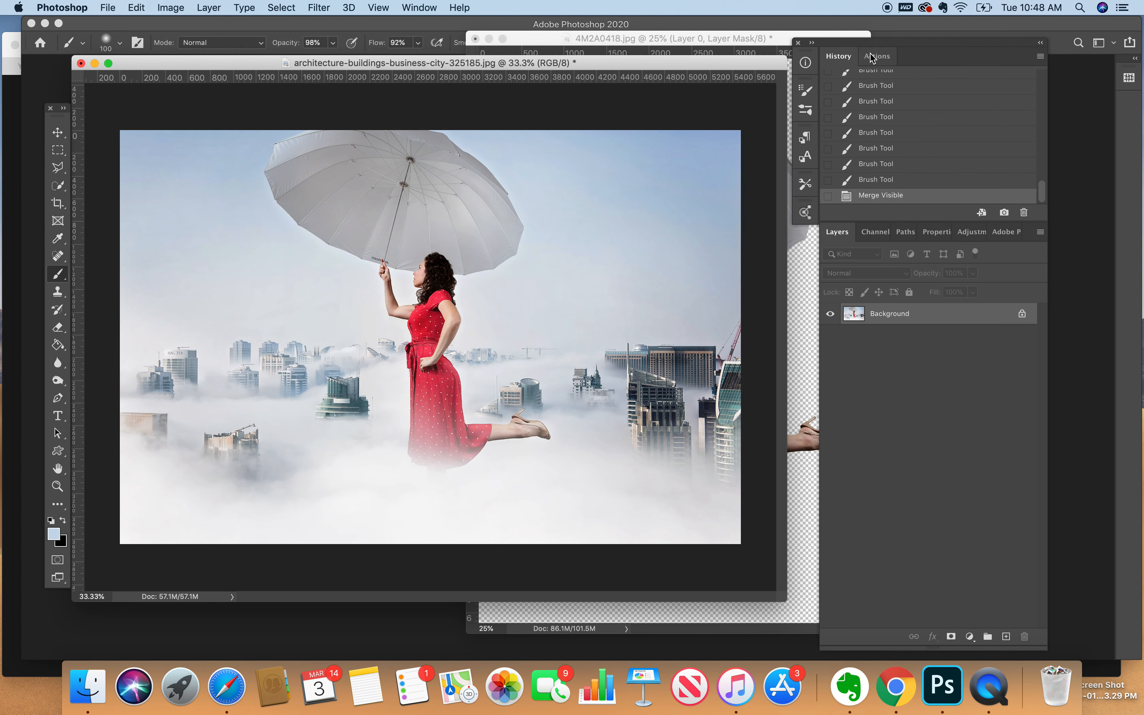
# Step: Run the Glamorous action from the Fine Art Finishes section of the GTG Portrait Retouch Collection, agreeing to flatten the image
pyautogui.click(877, 56)
pyautogui.scroll(4, 932, 135)
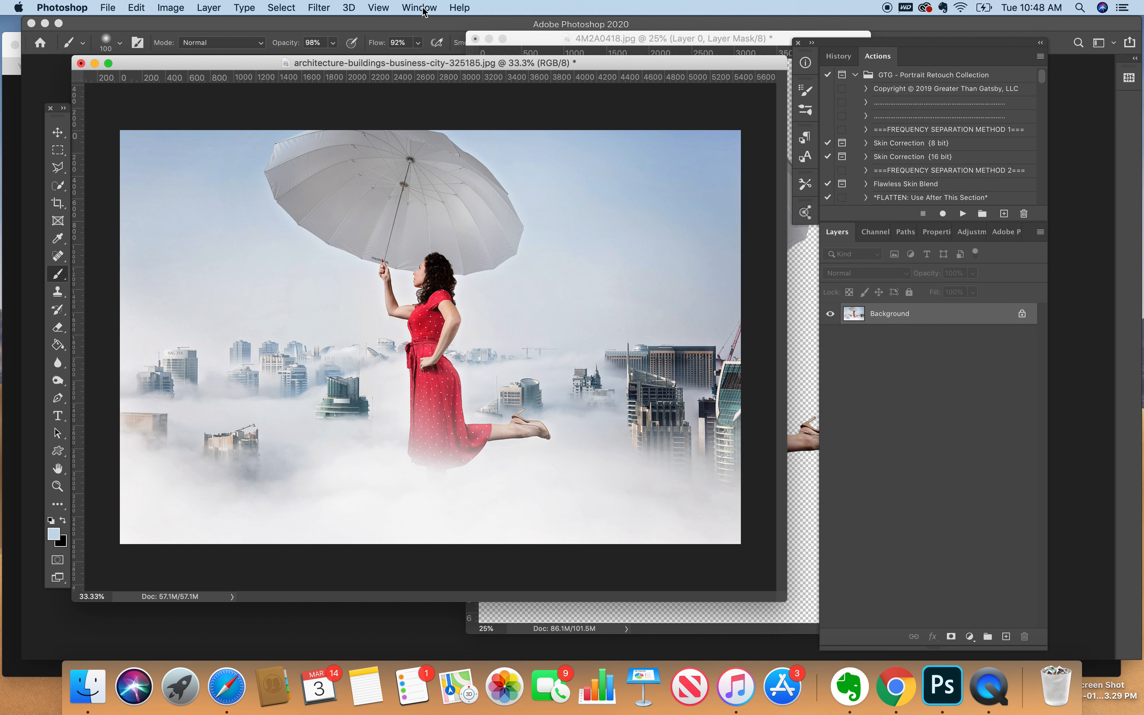
pyautogui.scroll(-8, 960, 164)
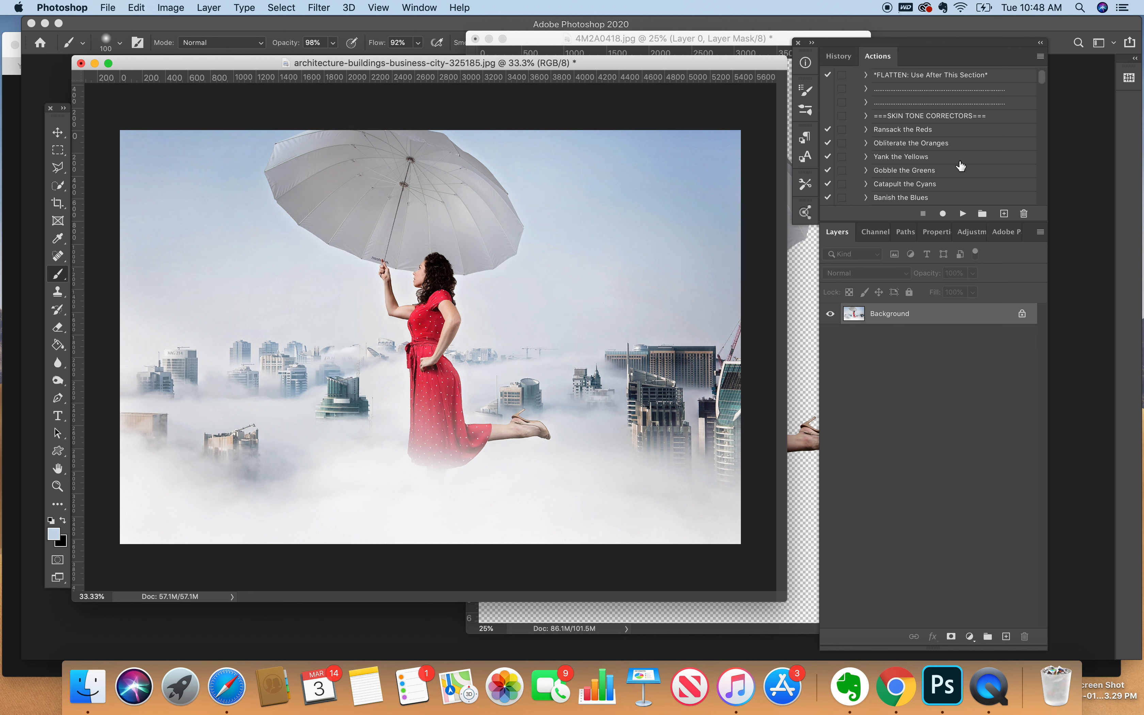
pyautogui.scroll(-10, 959, 165)
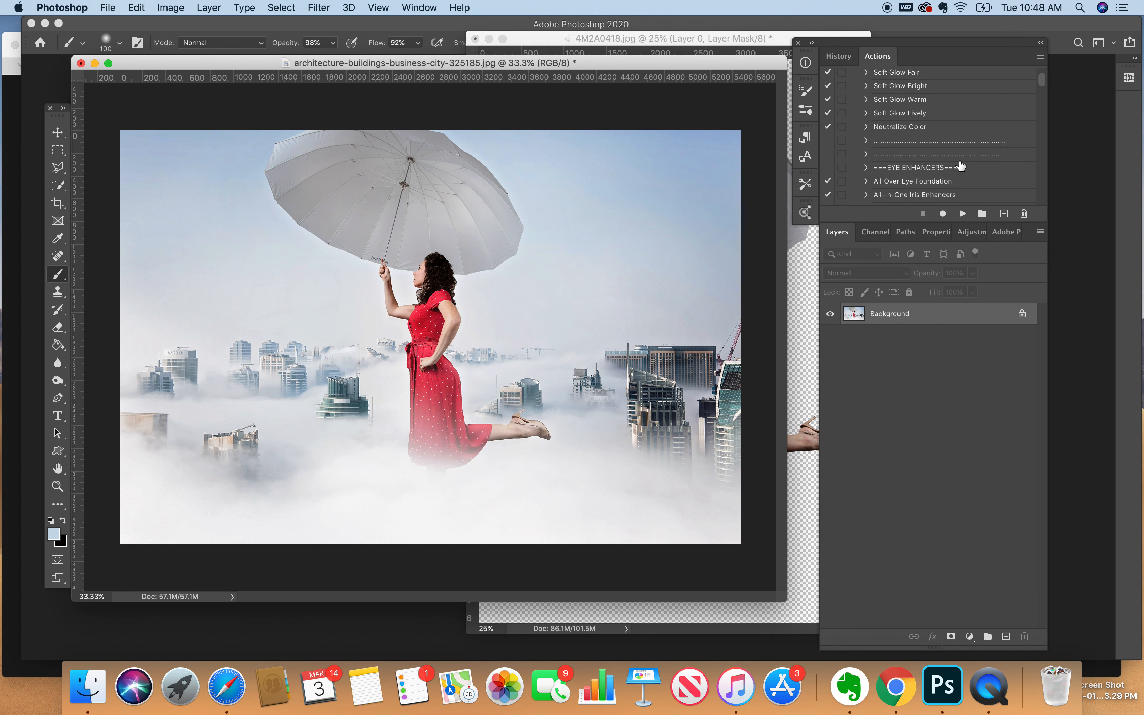
pyautogui.scroll(-5, 960, 166)
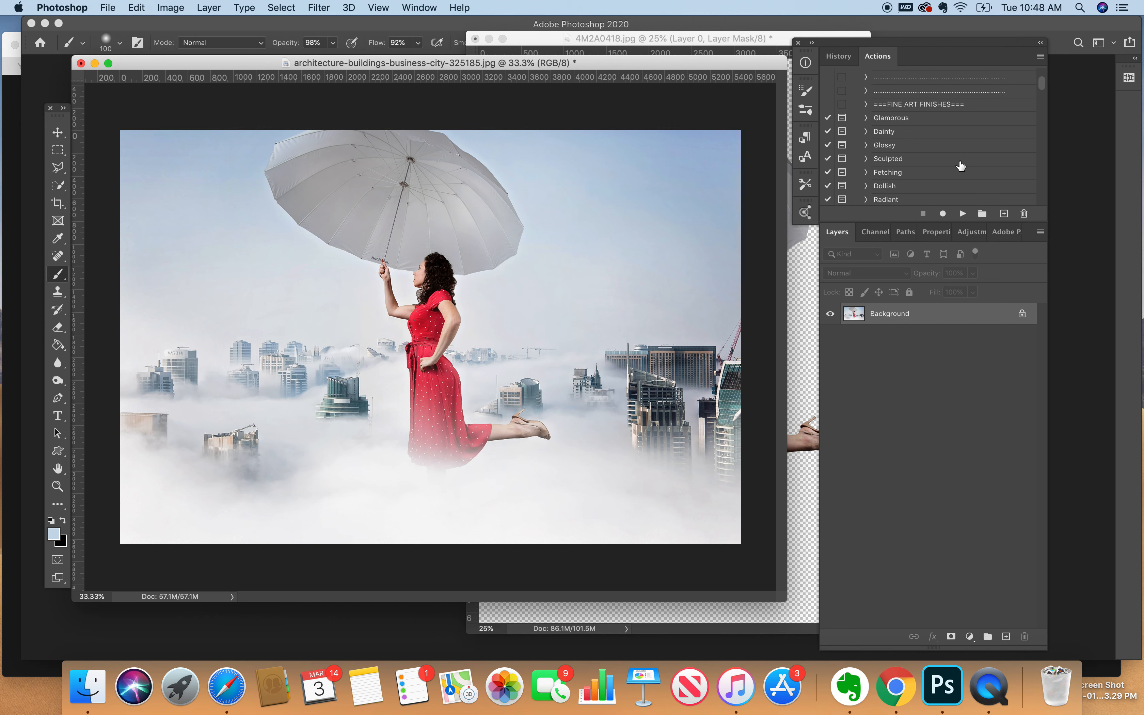
pyautogui.click(925, 119)
pyautogui.click(962, 213)
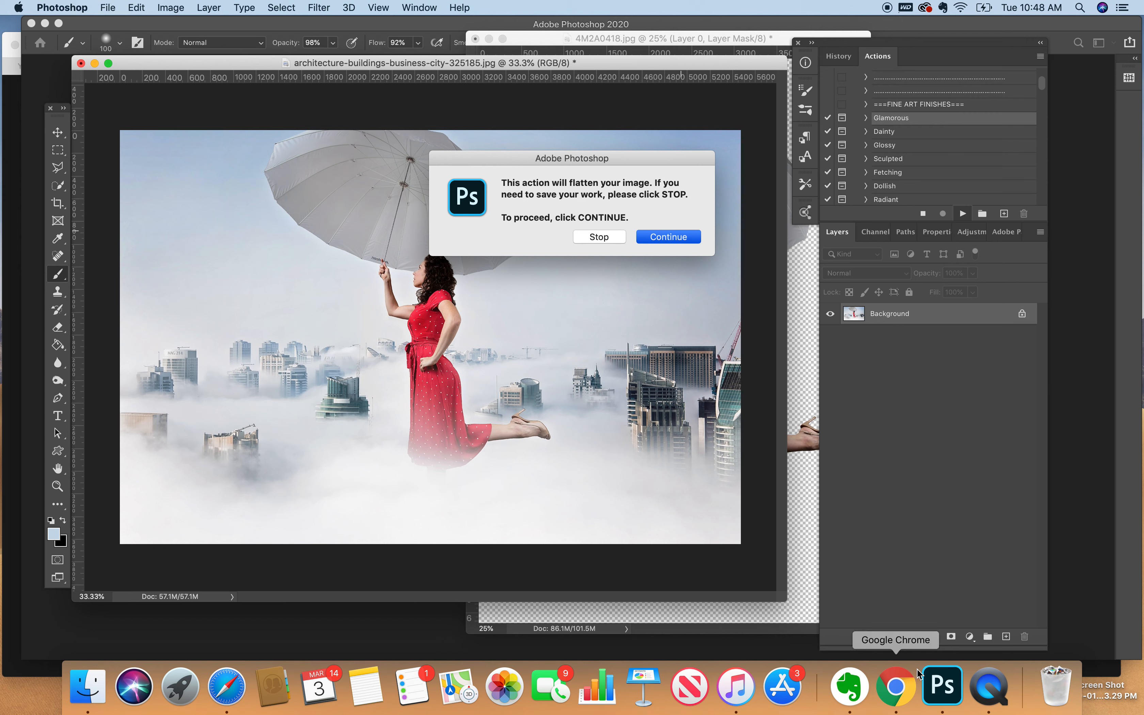
pyautogui.press('Return')
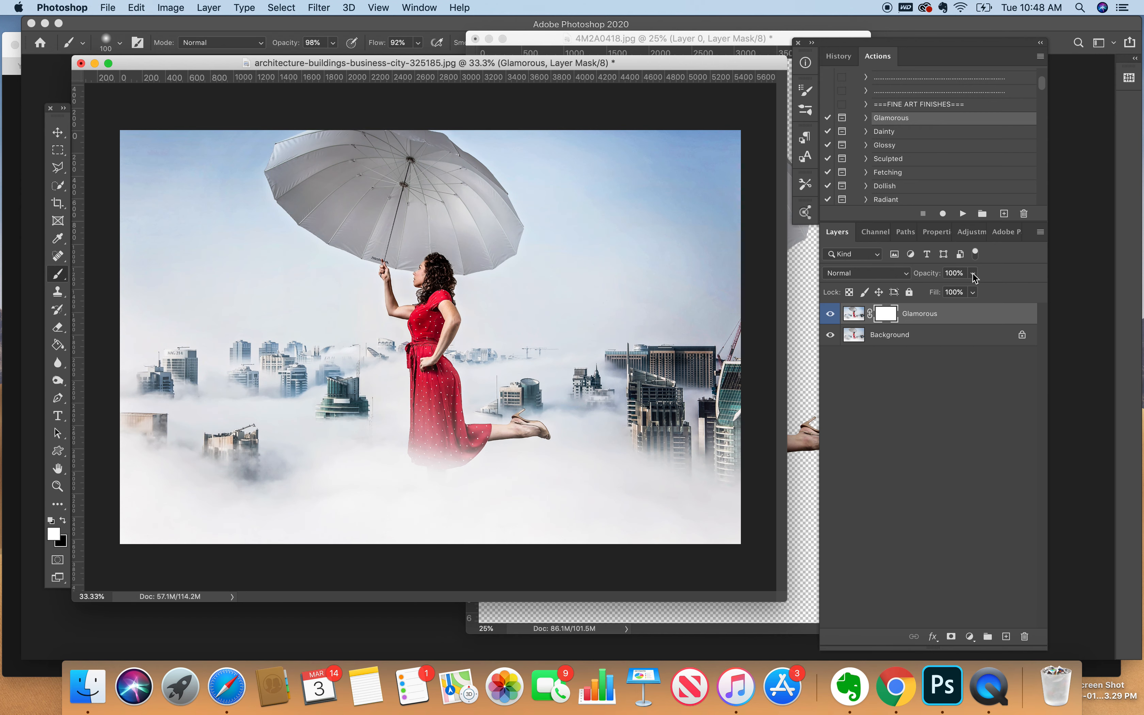
# Step: Set the Glamorous layer's opacity to 59% and flatten the image
pyautogui.moveTo(973, 276); pyautogui.dragTo(963, 291)
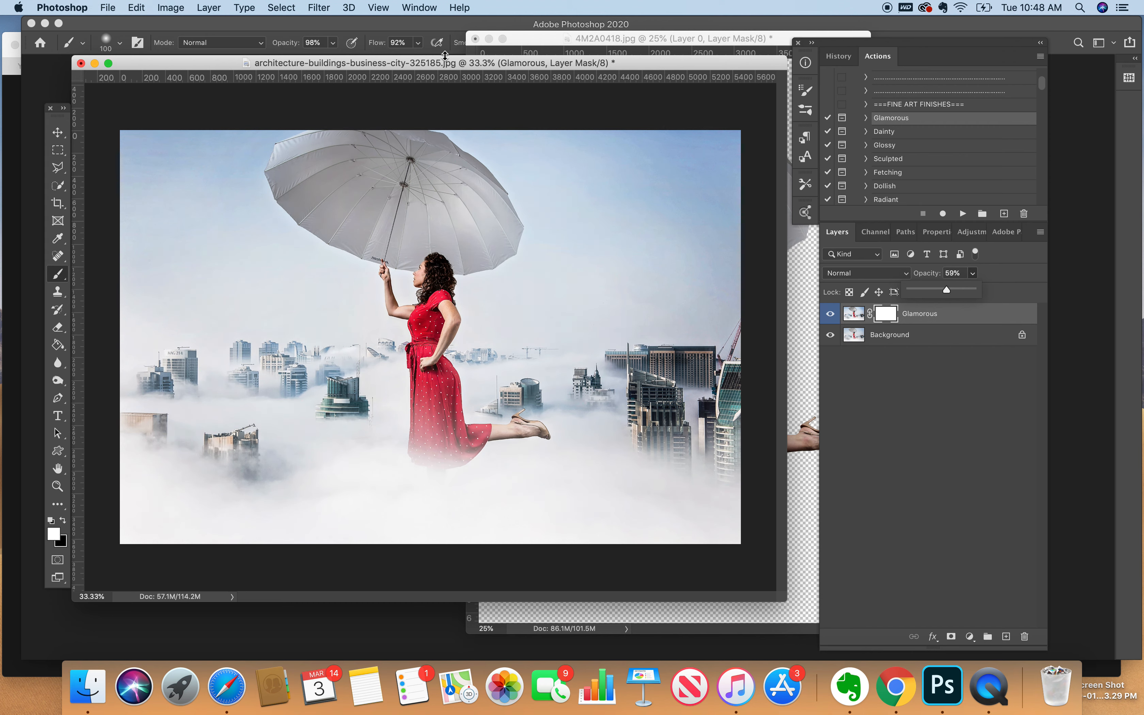
pyautogui.click(223, 7)
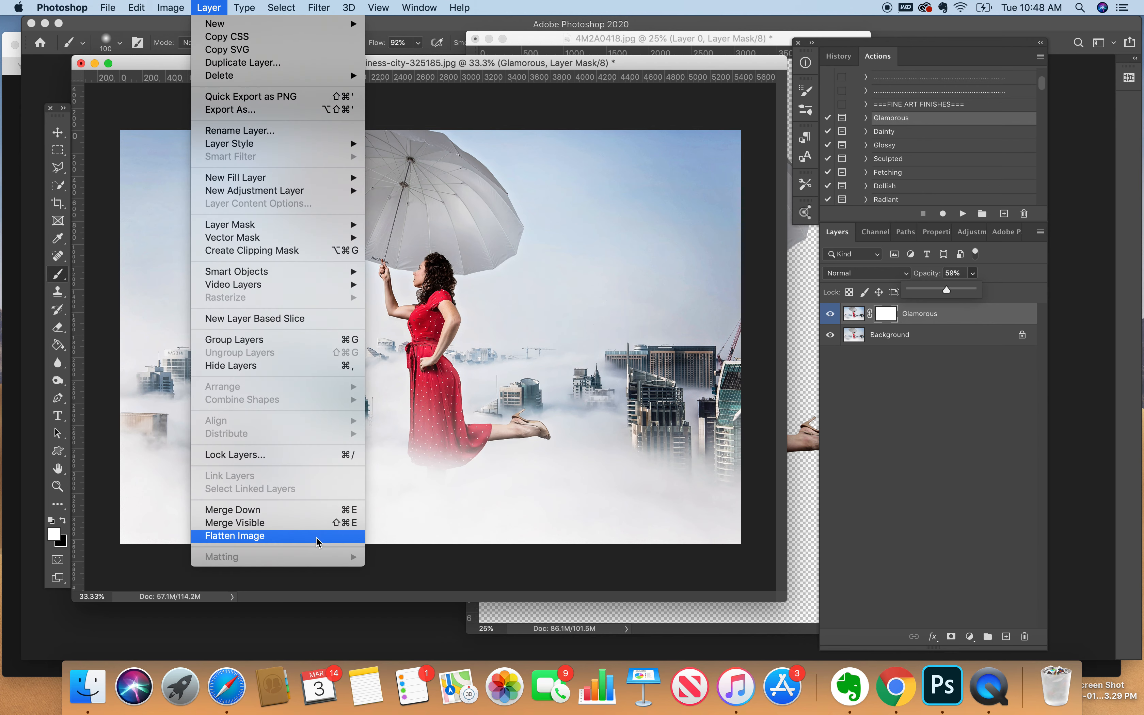
pyautogui.click(288, 534)
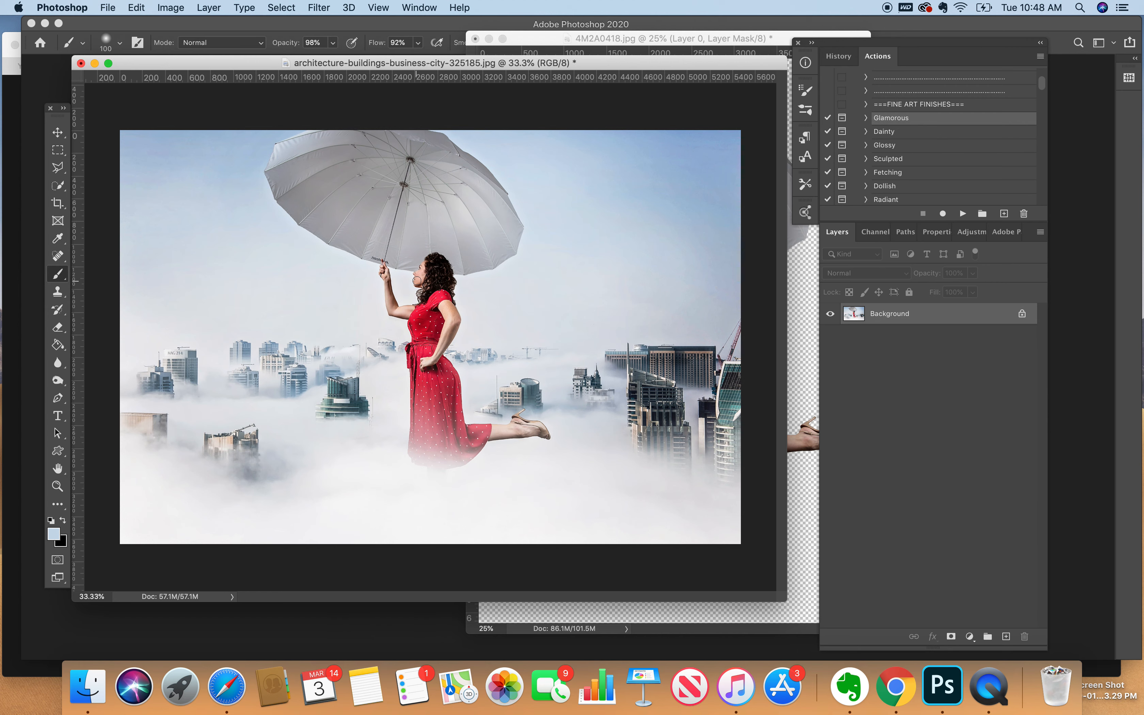
# Step: Compare the finished composite with the original cutout in 4M2A0418.jpg, and return to the composite
pyautogui.click(740, 41)
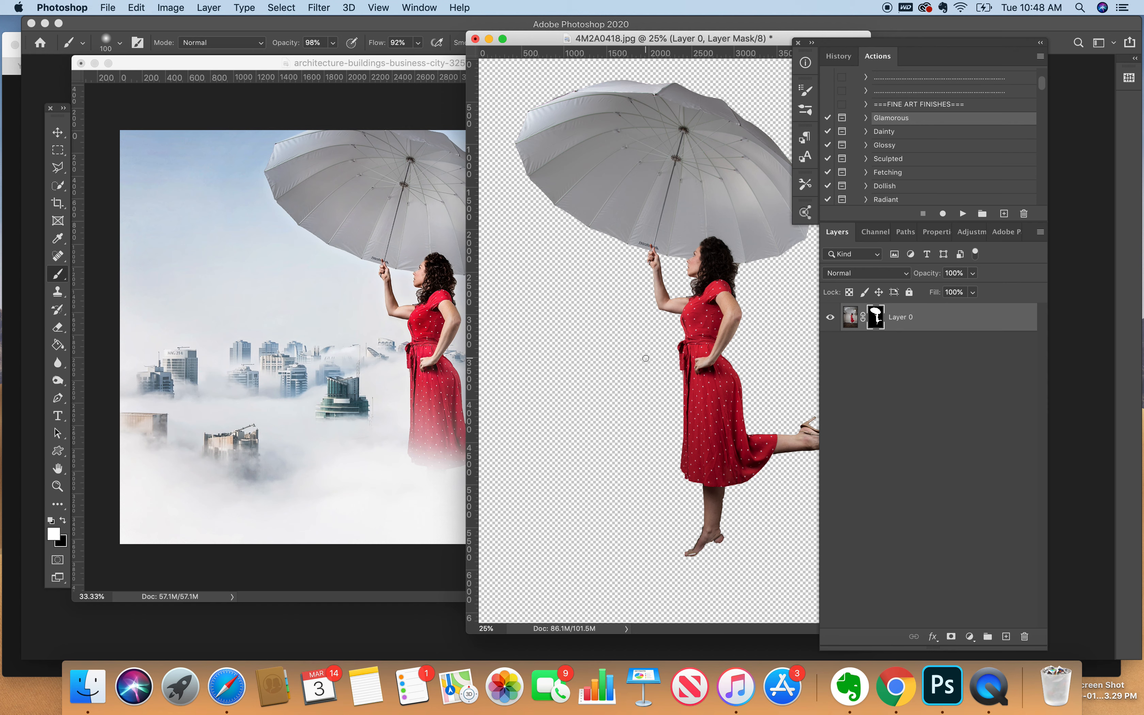
pyautogui.click(296, 62)
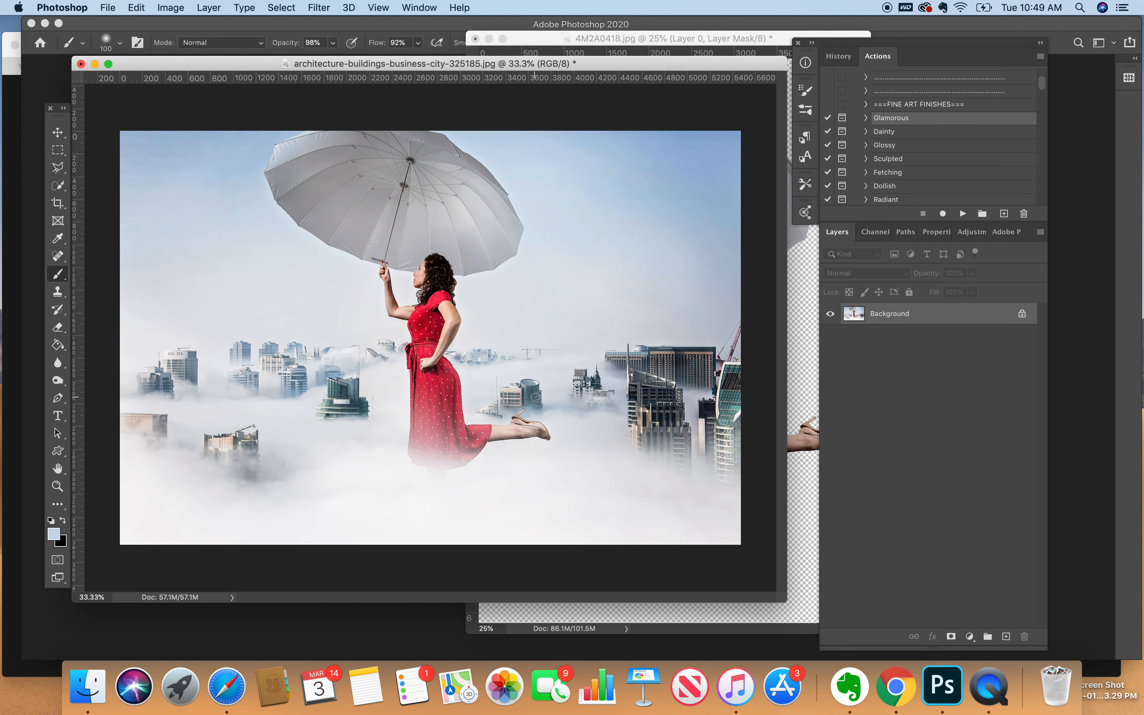
pyautogui.click(722, 37)
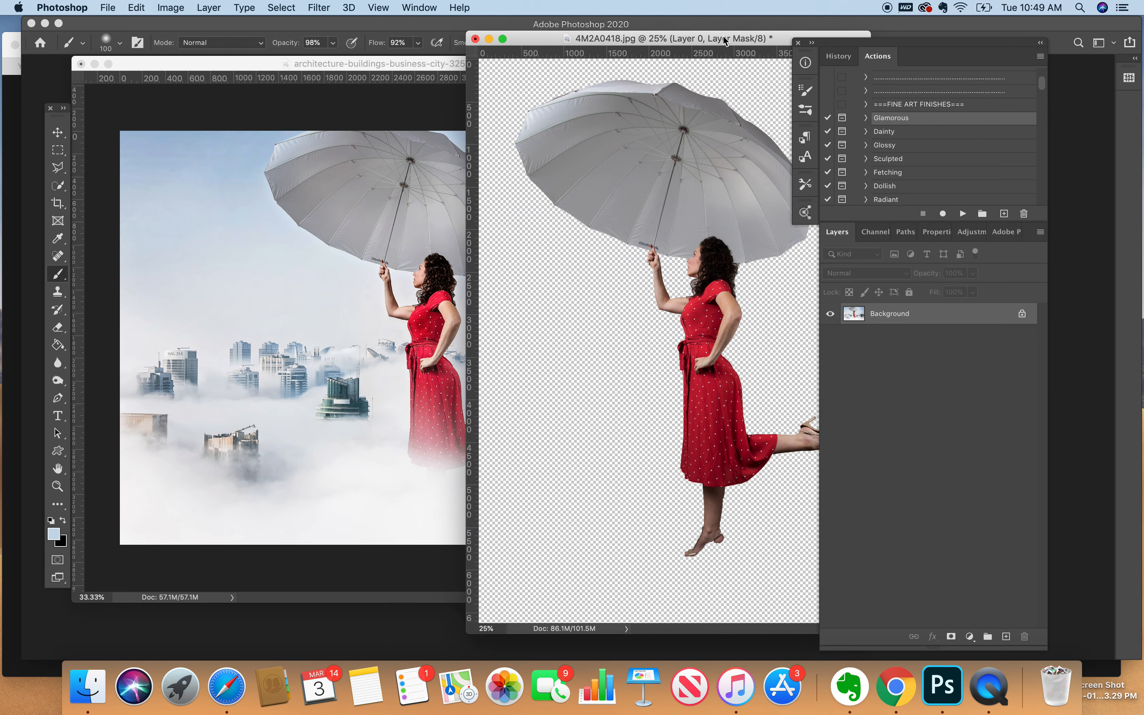
pyautogui.moveTo(722, 35); pyautogui.dragTo(652, 33)
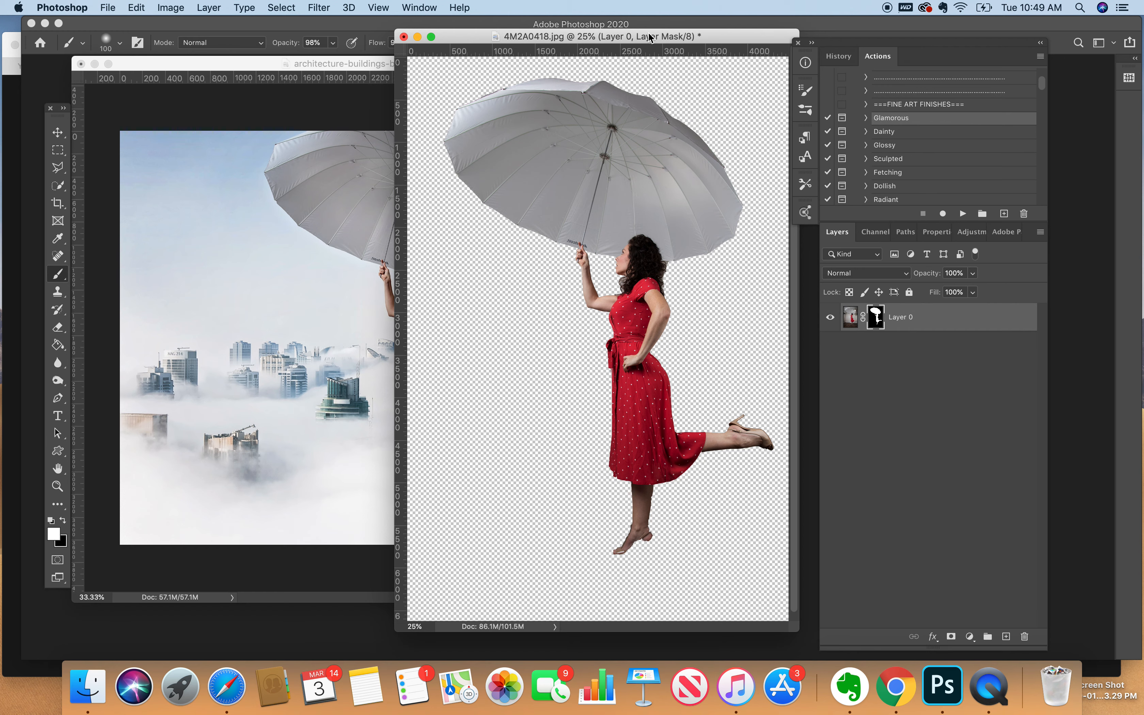
pyautogui.moveTo(650, 38); pyautogui.dragTo(746, 44)
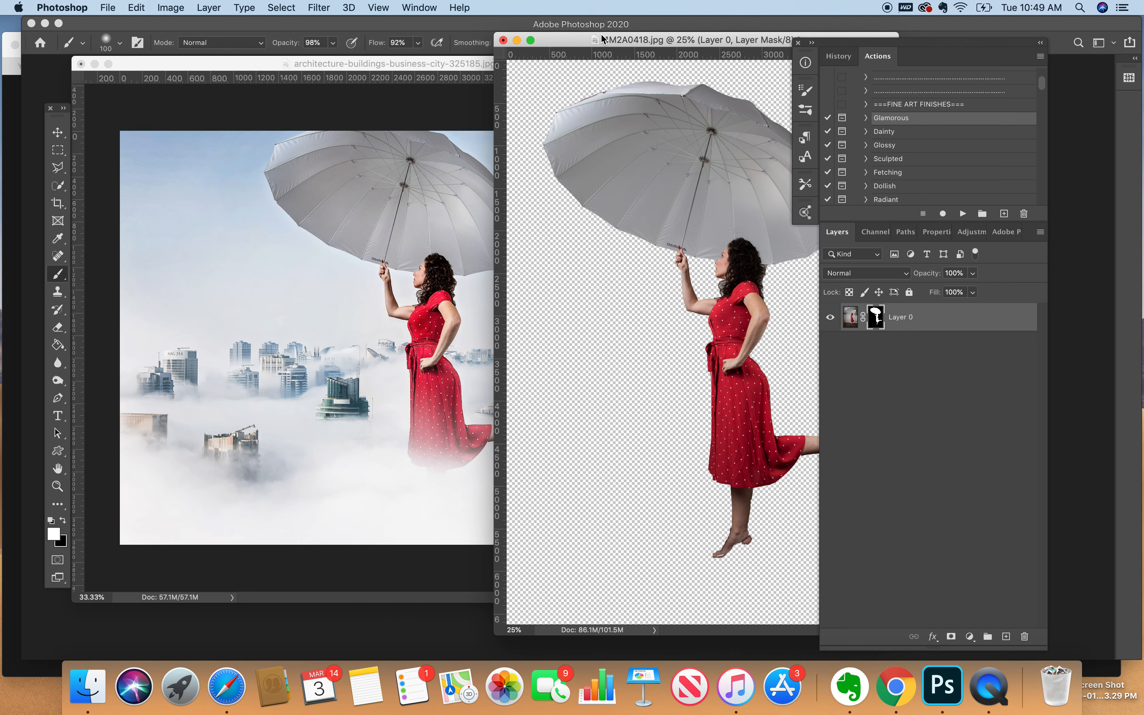
pyautogui.click(481, 65)
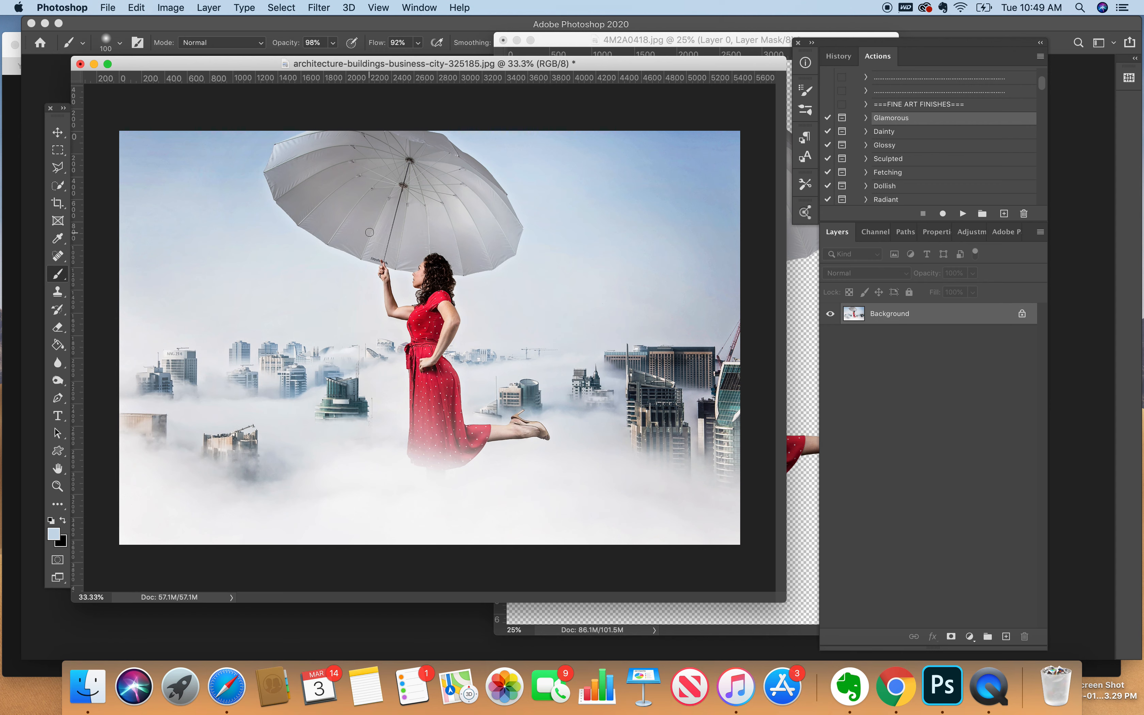
pyautogui.click(990, 689)
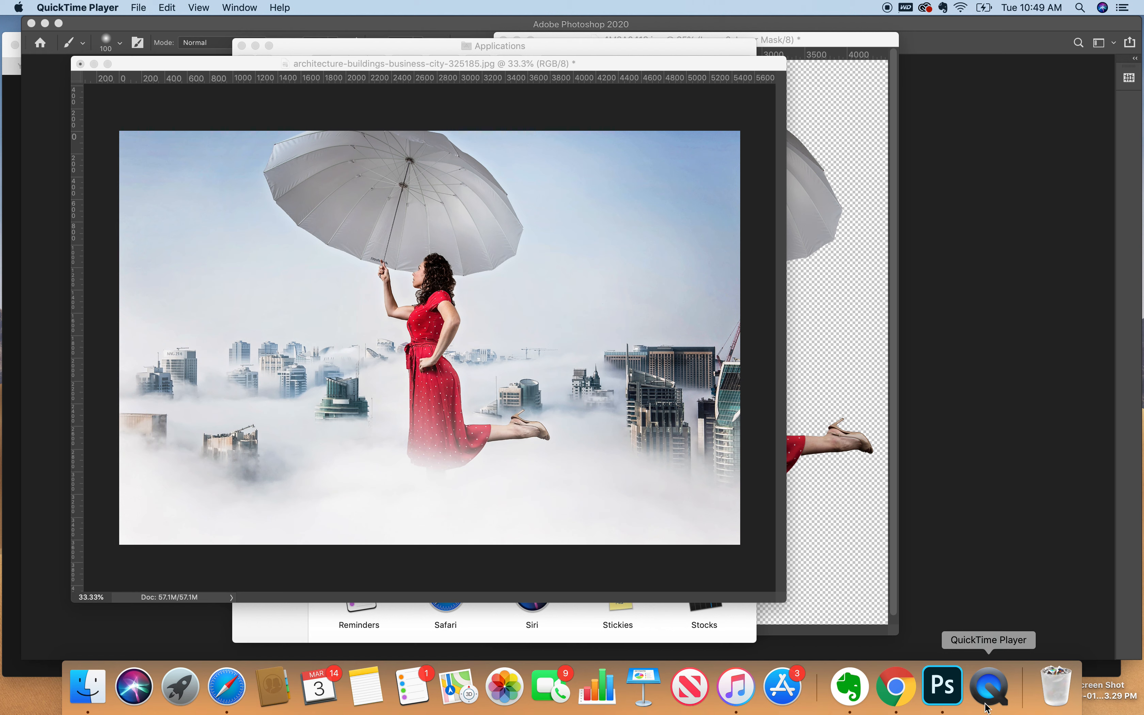
pyautogui.rightClick(995, 695)
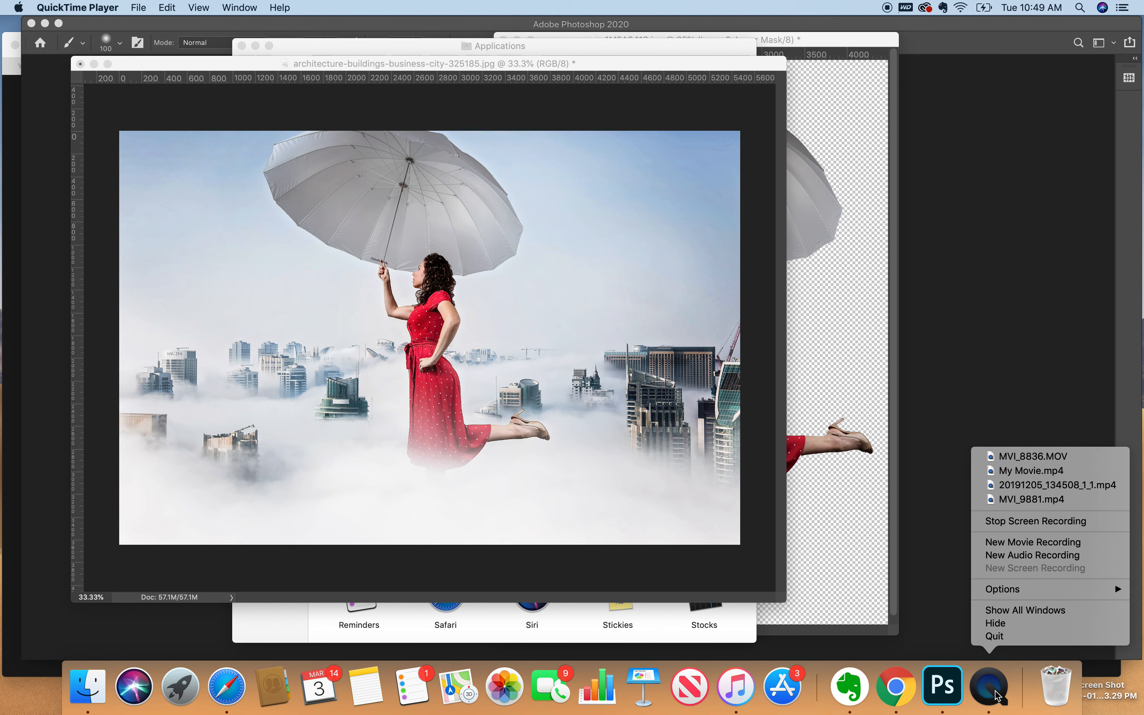